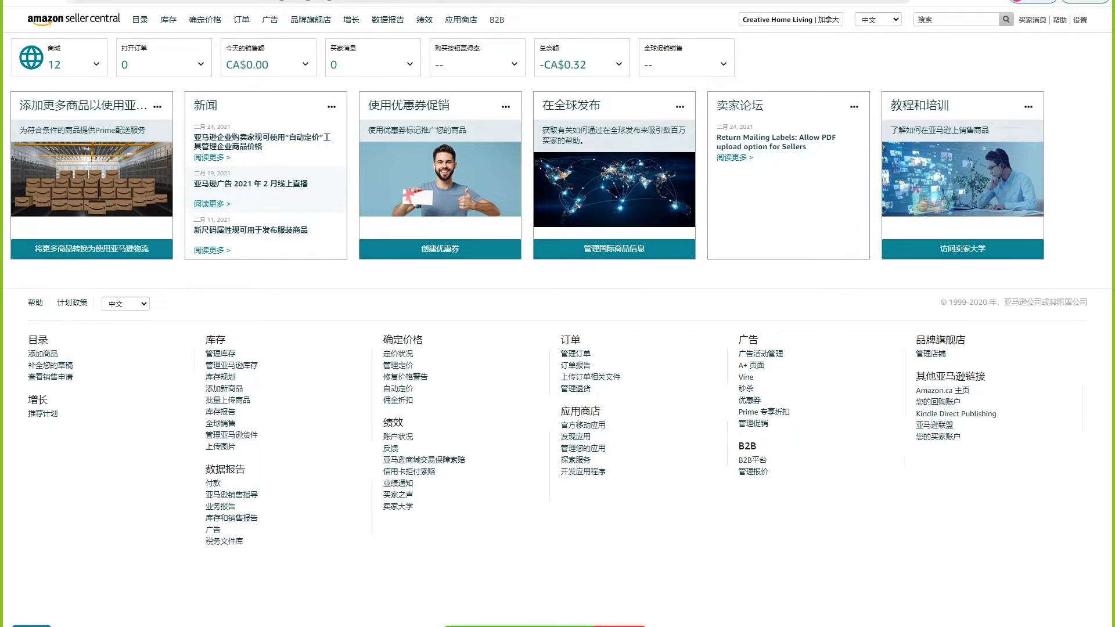
# Start creating a new 商品推广 (Sponsored Products) advertising campaign.
pyautogui.moveTo(270, 20)
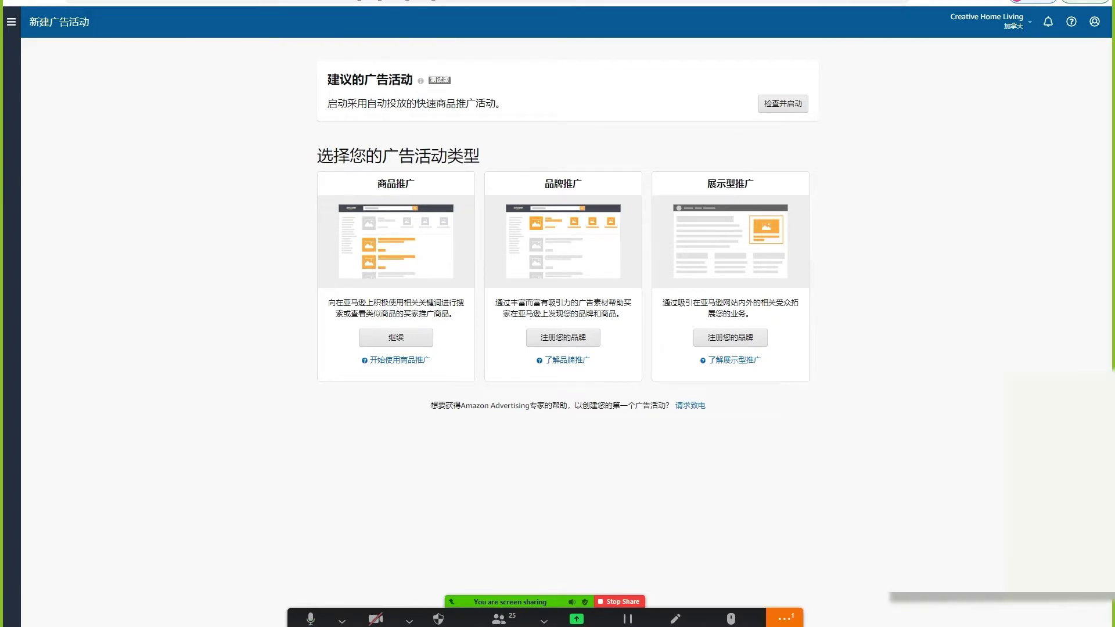
pyautogui.click(785, 618)
pyautogui.click(797, 454)
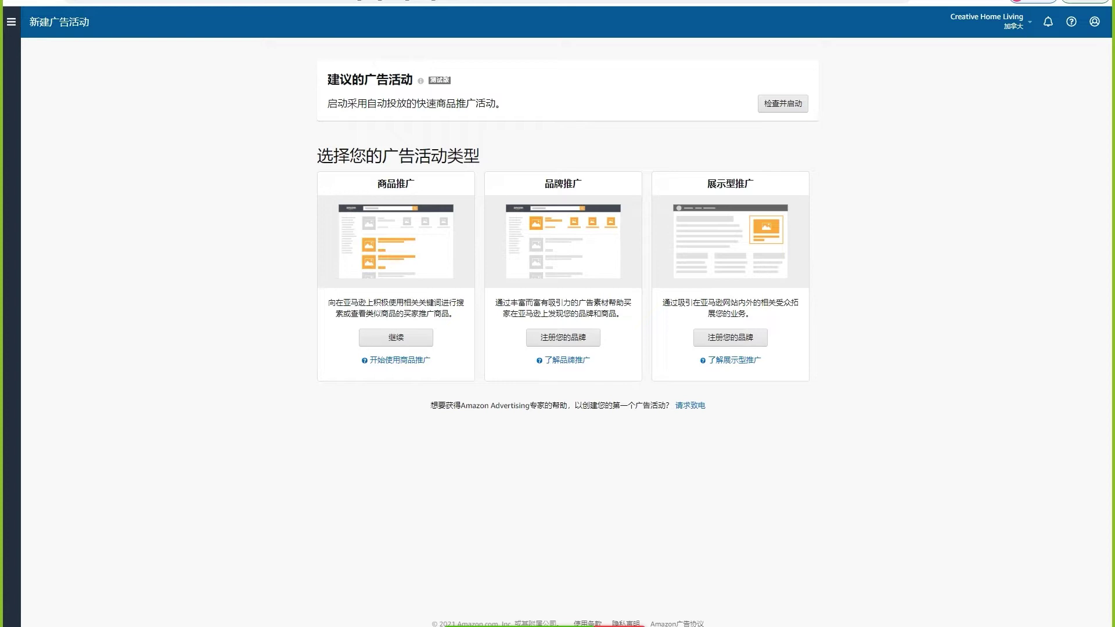
pyautogui.click(396, 338)
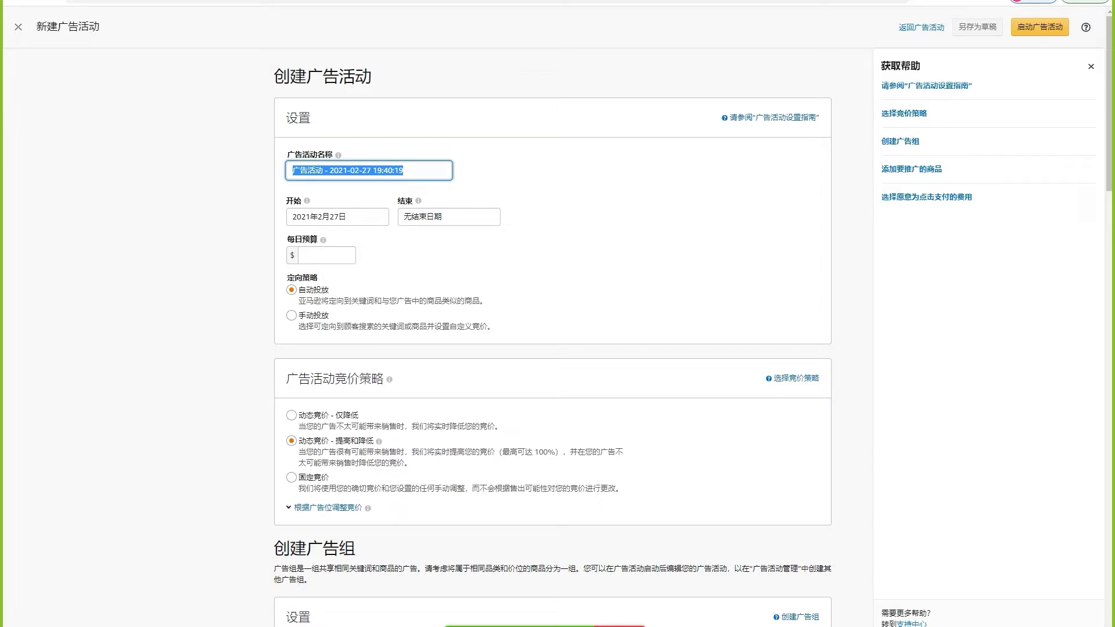
# Set the campaign's end date to 7 March 2021.
pyautogui.moveTo(307, 201)
pyautogui.click(546, 191)
pyautogui.scroll(-1, 553, 348)
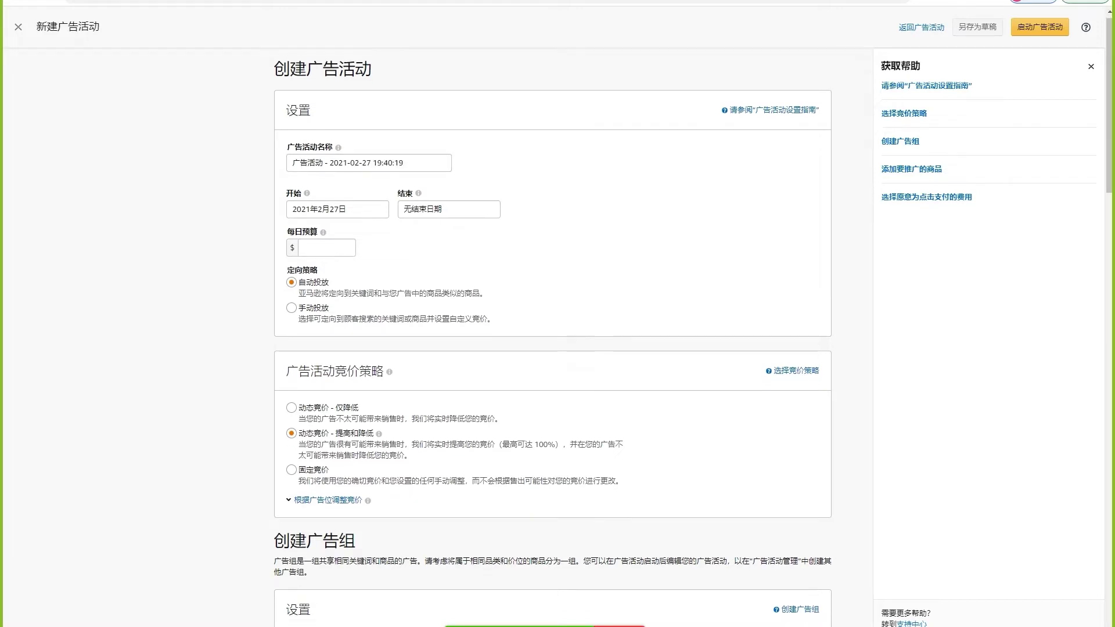
pyautogui.scroll(-1, 553, 337)
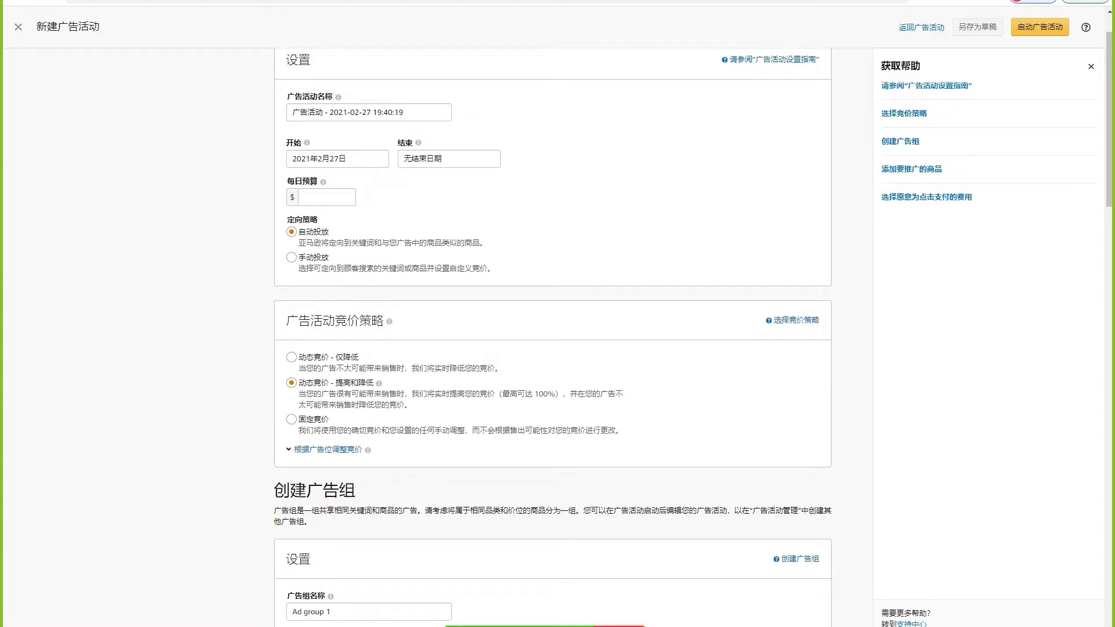
pyautogui.click(449, 160)
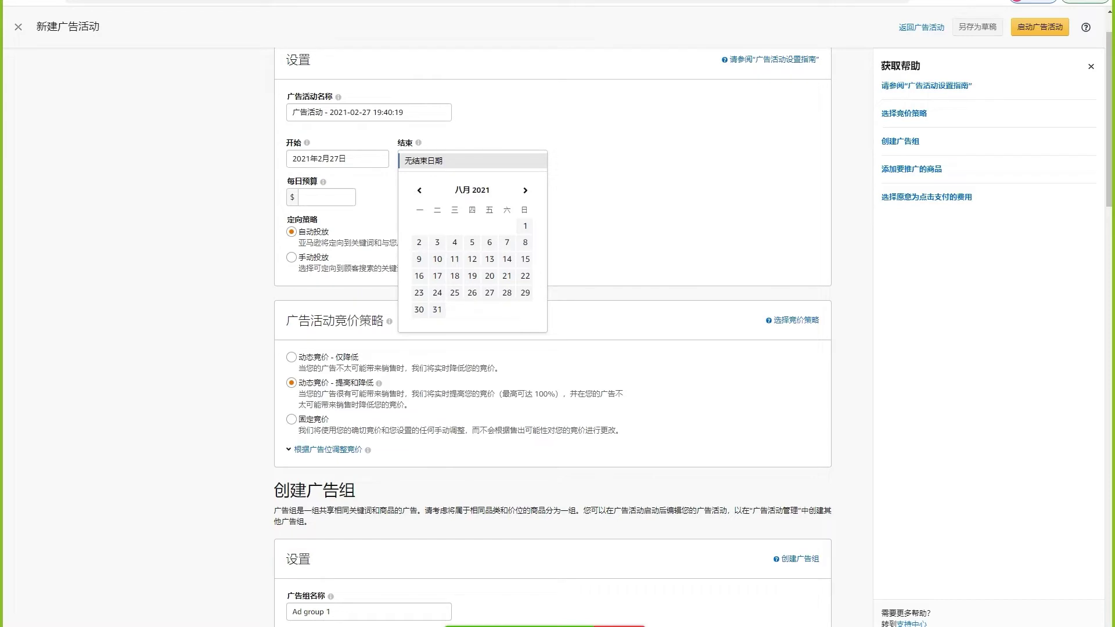
pyautogui.click(420, 190)
pyautogui.click(419, 191)
pyautogui.click(419, 190)
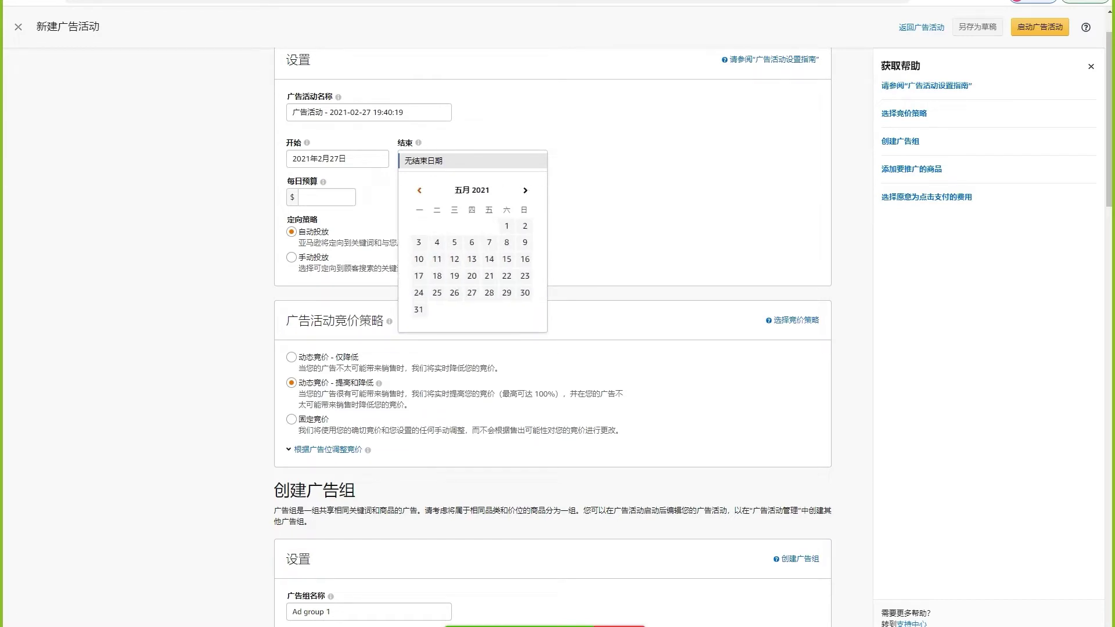
pyautogui.click(419, 190)
pyautogui.click(419, 190)
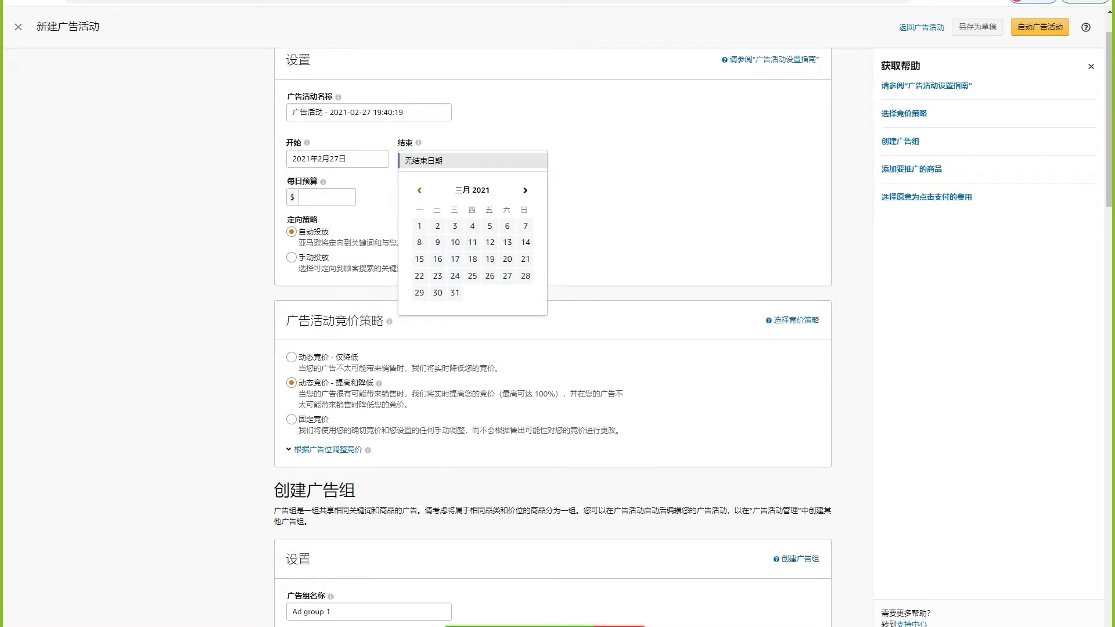
pyautogui.click(525, 226)
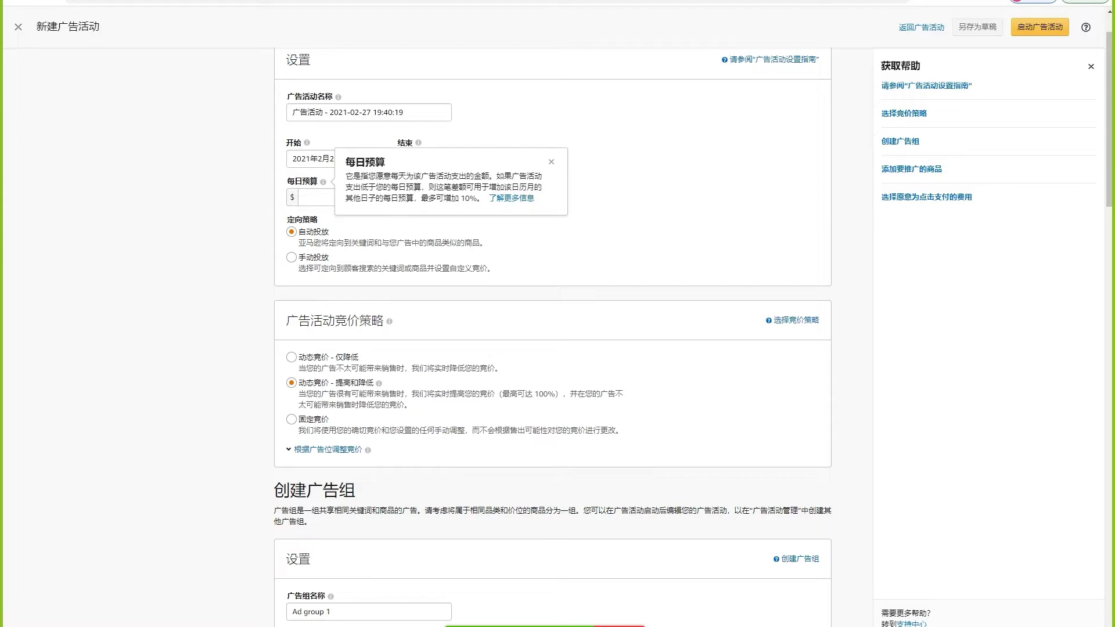
# Set the campaign's daily budget (每日预算) to $30.
pyautogui.click(325, 197)
pyautogui.scroll(1, 553, 337)
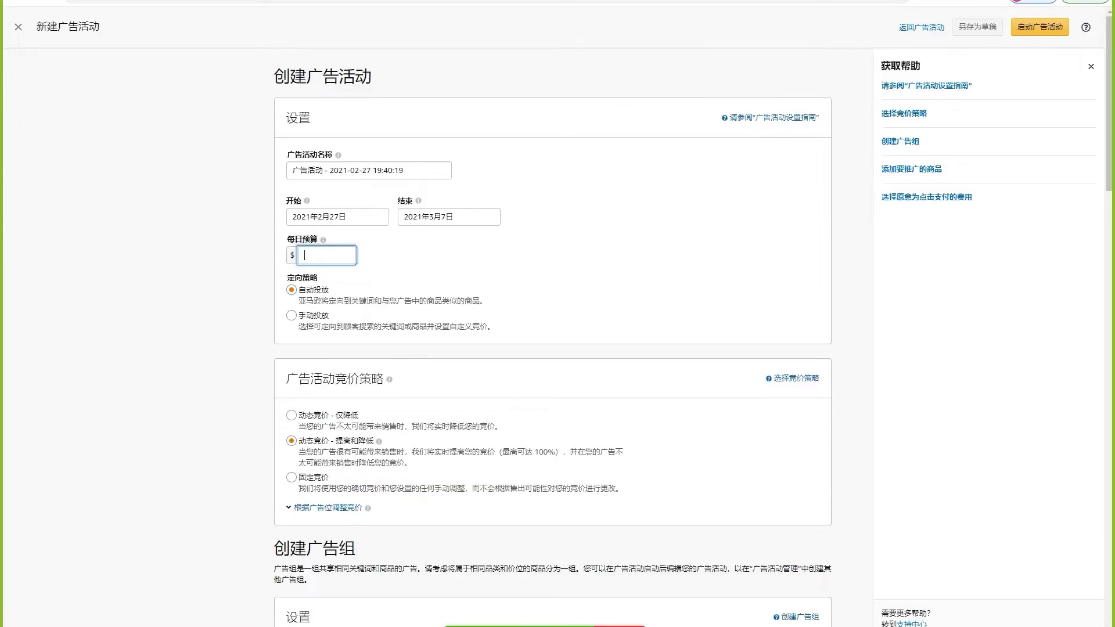
pyautogui.write('30')
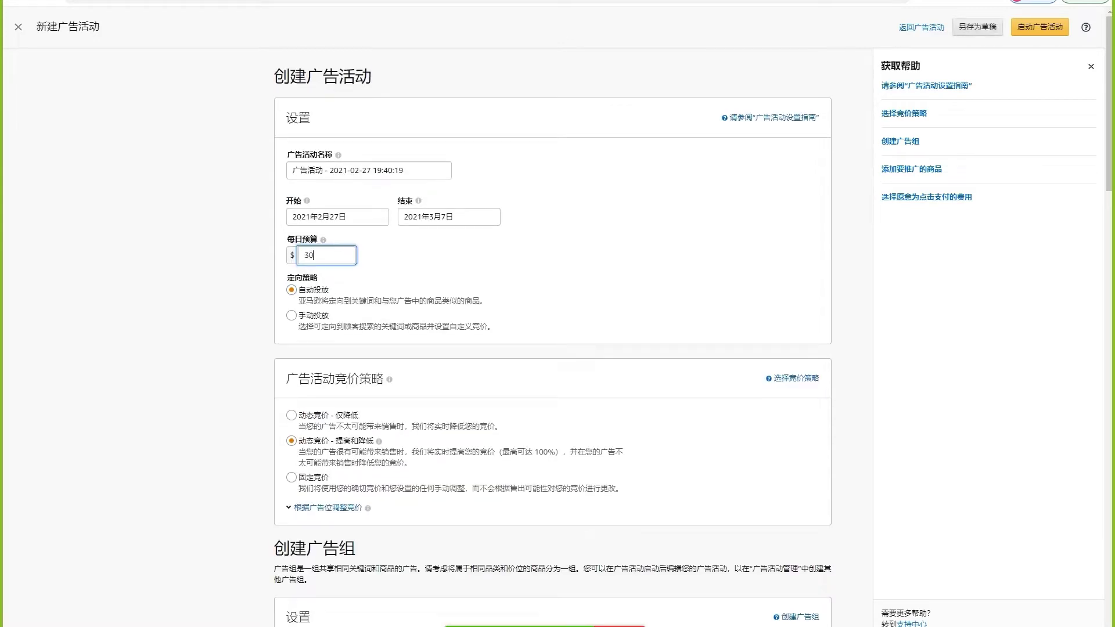
pyautogui.click(442, 256)
# Change the campaign's targeting strategy to 手动投放 (manual targeting).
pyautogui.scroll(-1, 552, 337)
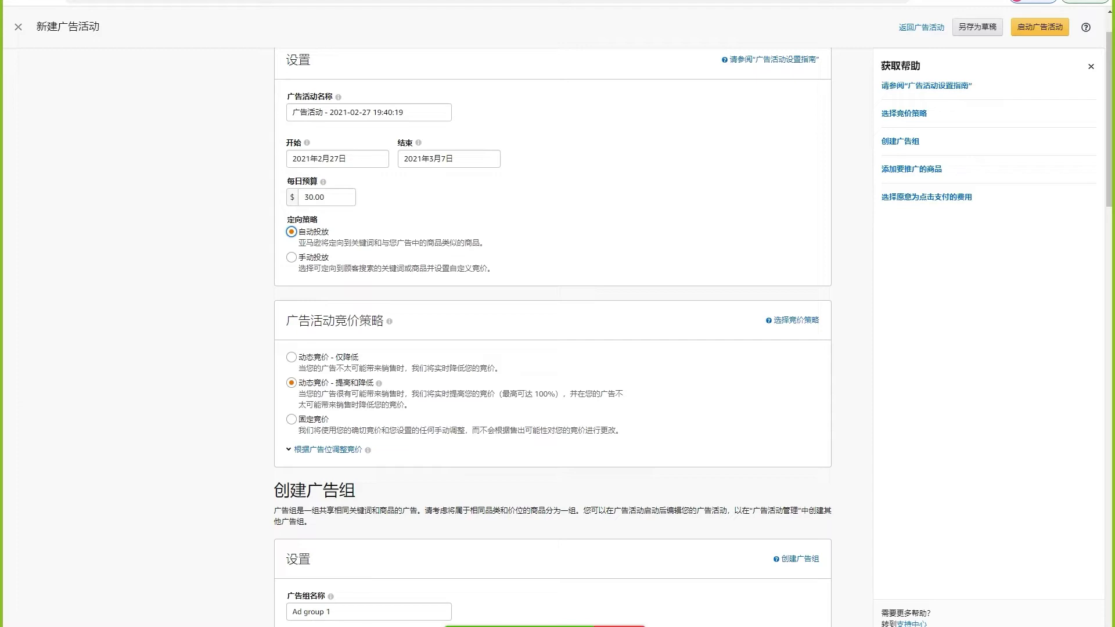
pyautogui.click(292, 258)
pyautogui.click(292, 257)
pyautogui.click(291, 258)
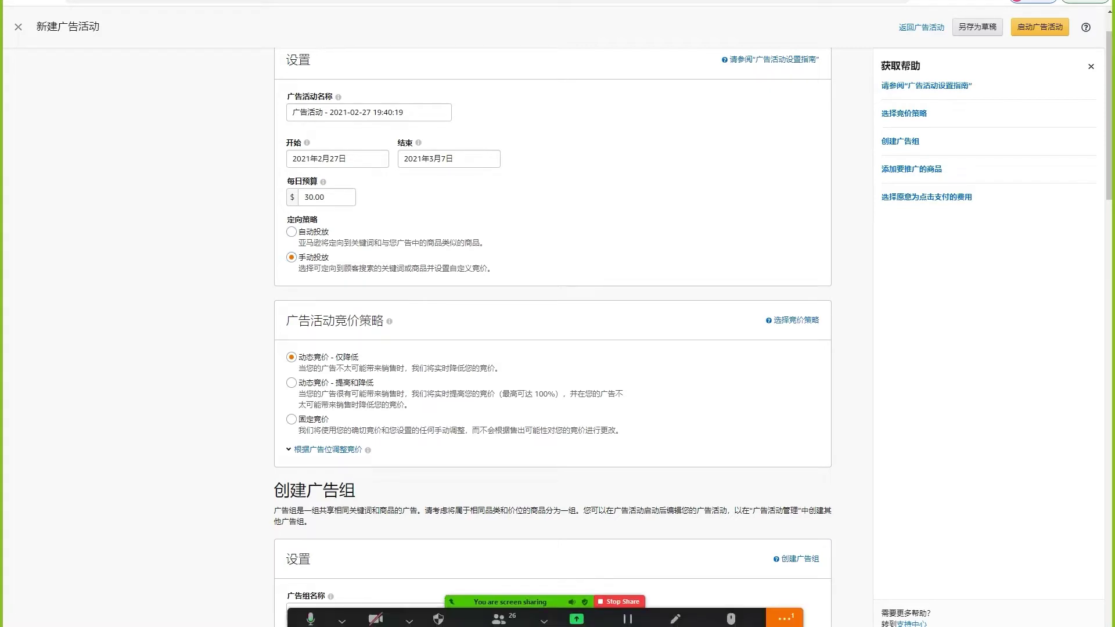
# Try the 动态竞价 - 提高和降低 and 固定竞价 bidding strategies and reselect 动态竞价 - 仅降低.
pyautogui.scroll(-2, 553, 336)
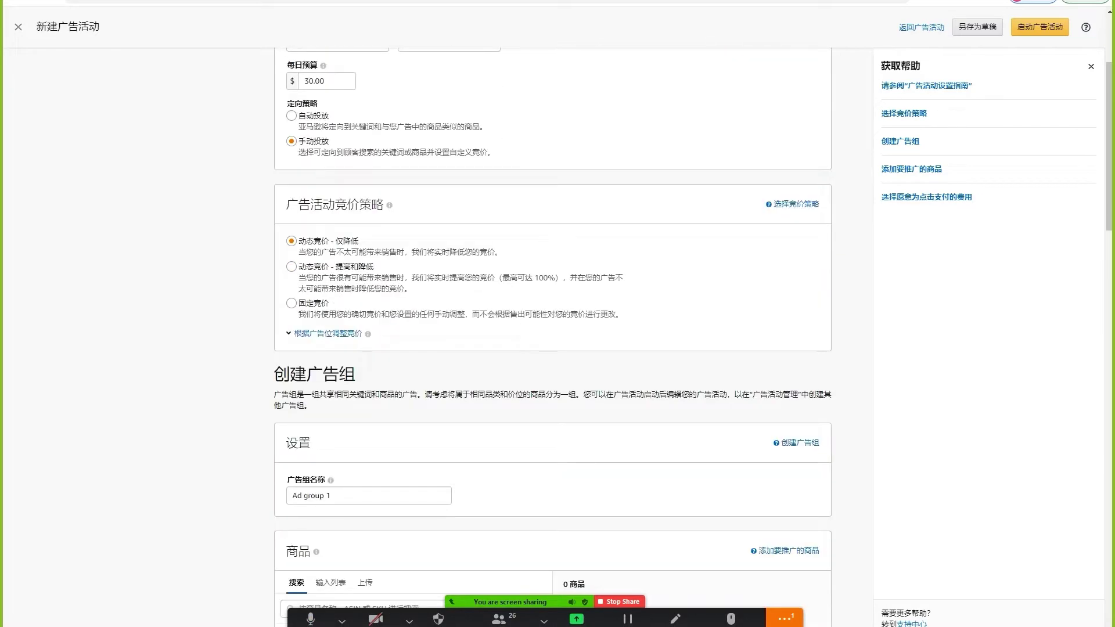
pyautogui.scroll(3, 553, 336)
pyautogui.scroll(-3, 553, 337)
pyautogui.moveTo(286, 205); pyautogui.dragTo(372, 205)
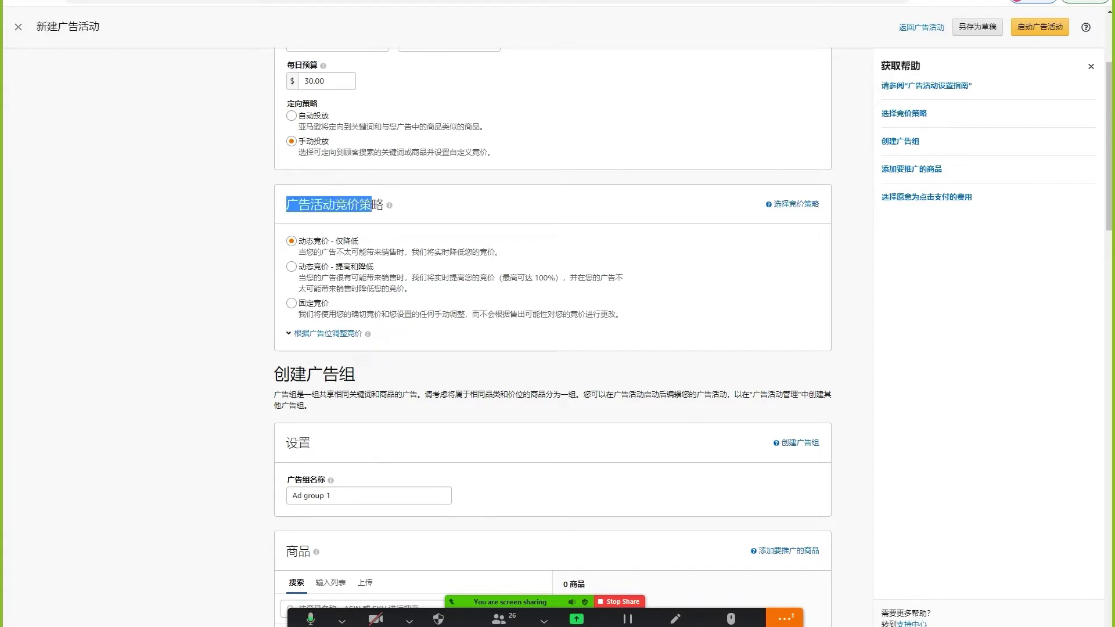
pyautogui.click(372, 207)
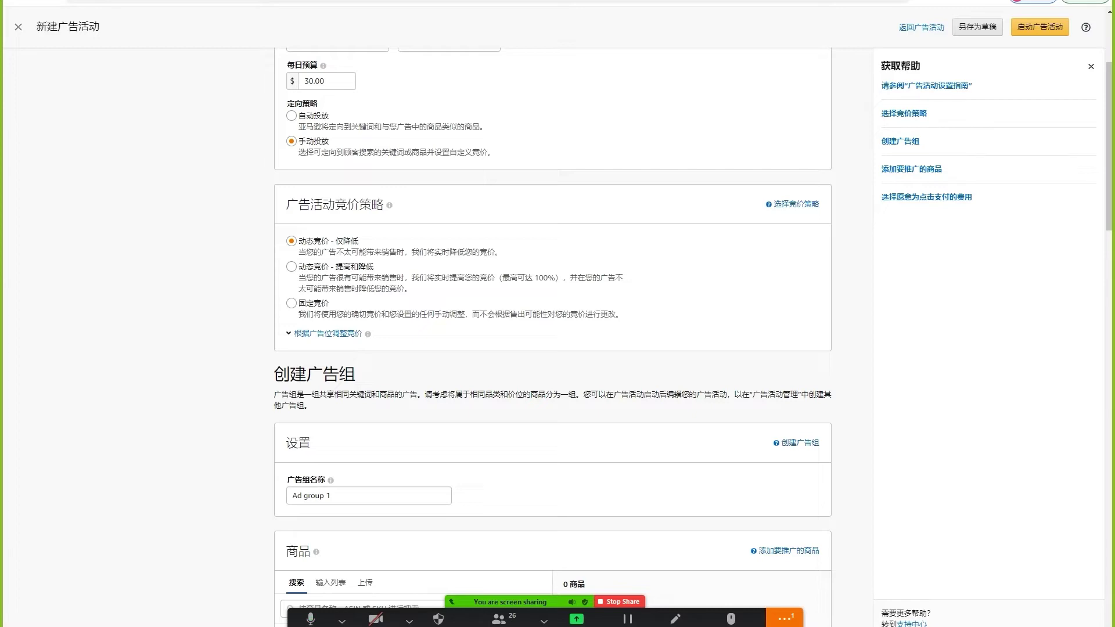
pyautogui.click(291, 267)
pyautogui.press('Down')
pyautogui.press('Up')
pyautogui.click(292, 266)
pyautogui.click(291, 304)
pyautogui.click(291, 303)
pyautogui.click(292, 267)
pyautogui.press('Down')
pyautogui.press('Up')
pyautogui.press('Up')
# Expand the placement-based bid adjustments (根据广告位调整竞价) under the bidding strategy.
pyautogui.scroll(-1, 552, 337)
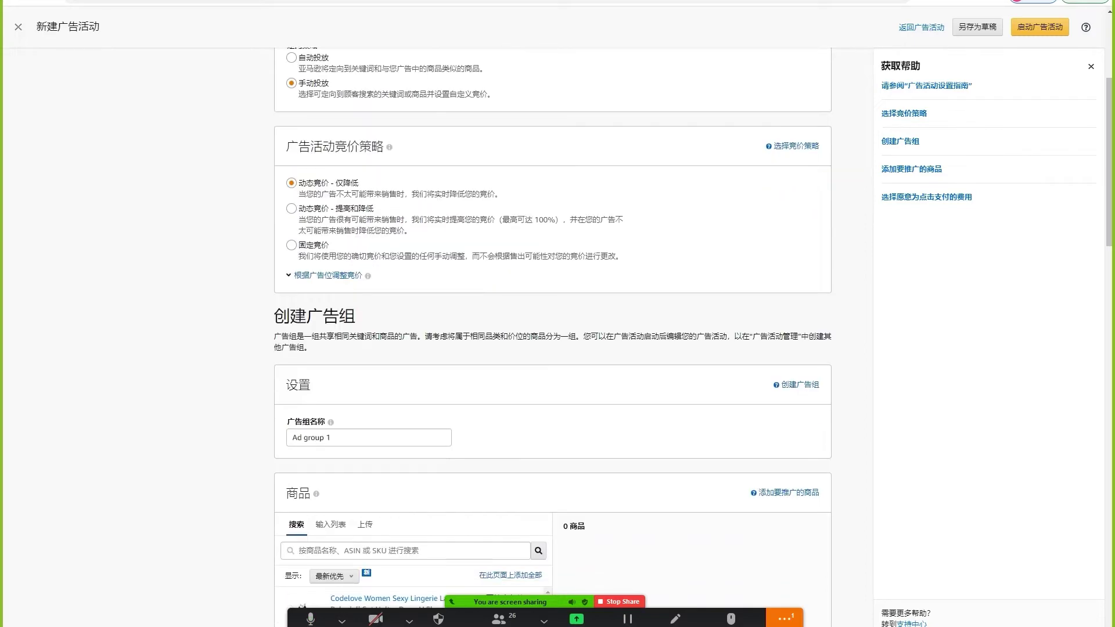
pyautogui.click(328, 276)
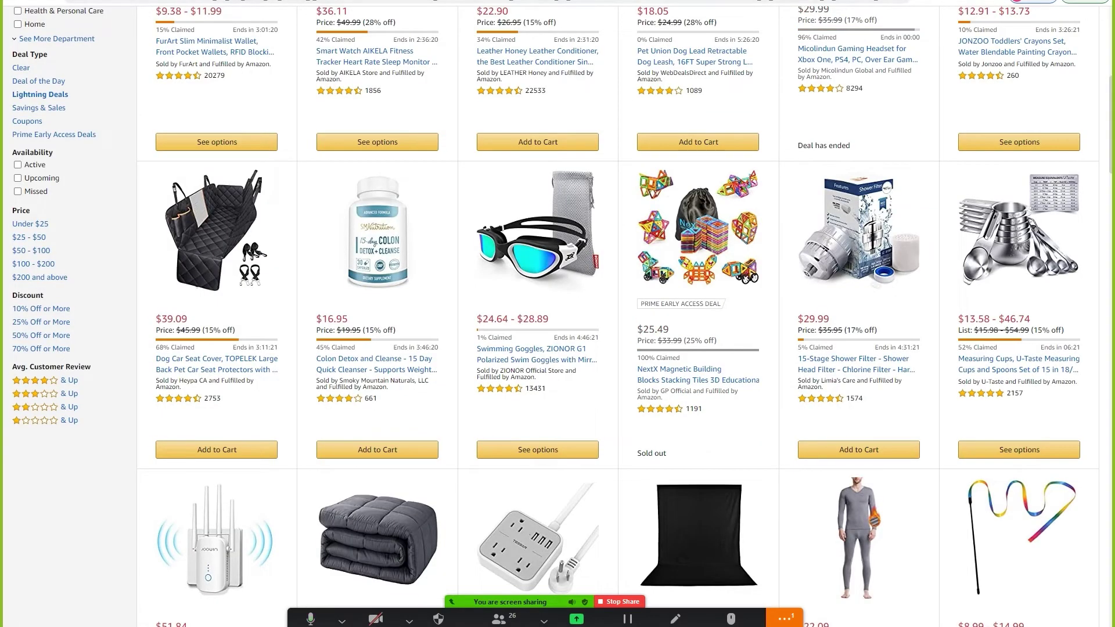
# Search the Amazon.ca store for "dog toy" and look through the sponsored and organic results.
pyautogui.scroll(8, 558, 314)
pyautogui.click(344, 23)
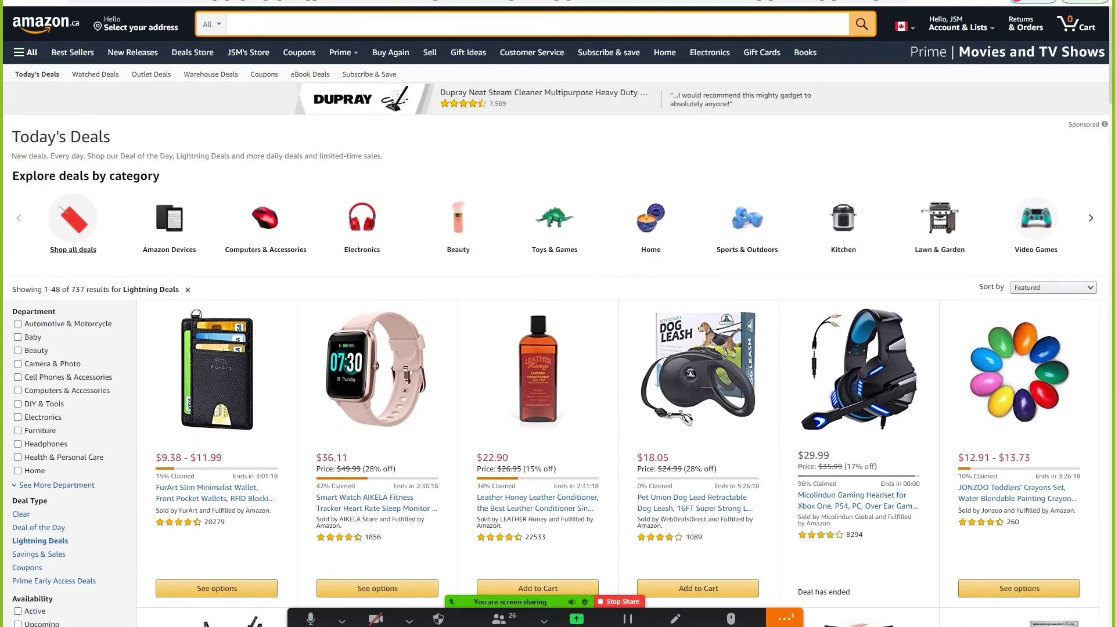
pyautogui.write('dog toy')
pyautogui.press('Return')
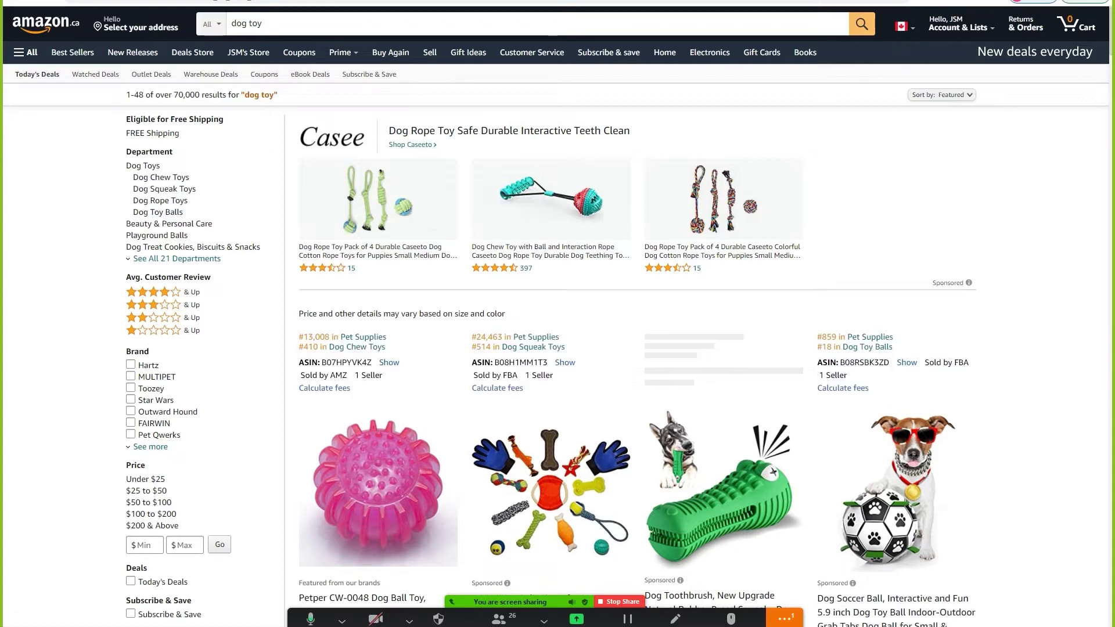
pyautogui.scroll(-2, 556, 349)
pyautogui.scroll(2, 556, 349)
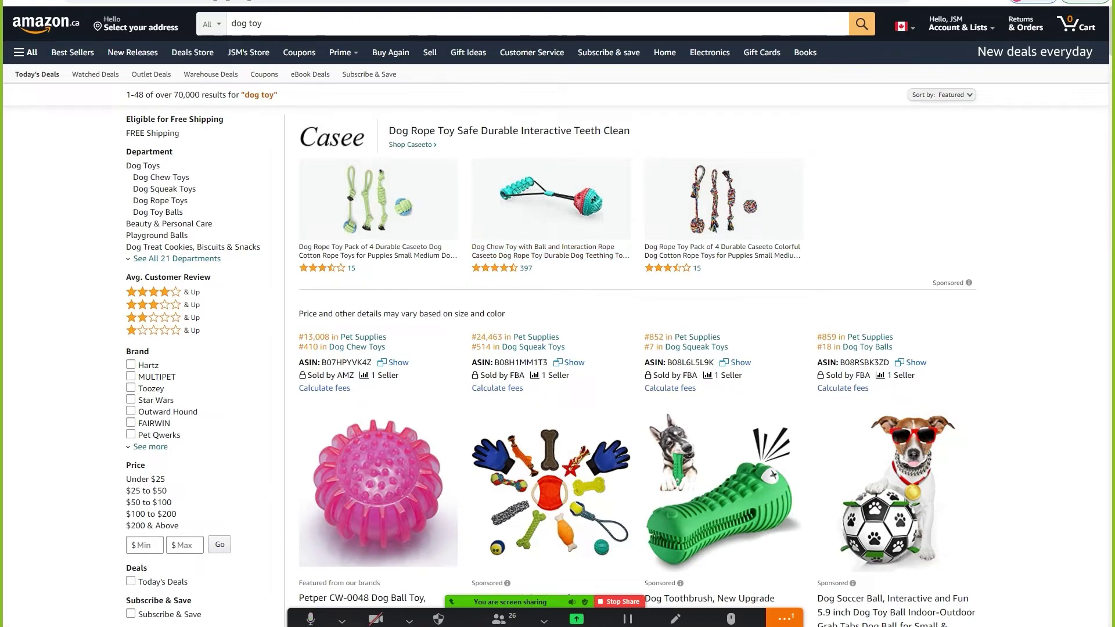
pyautogui.scroll(-2, 557, 313)
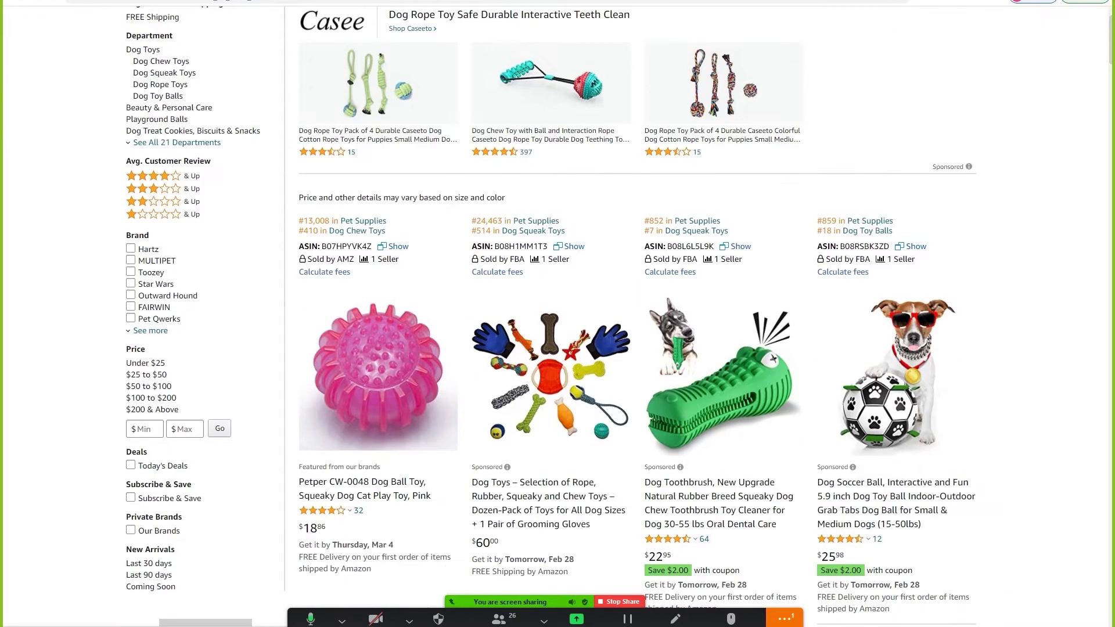
pyautogui.scroll(-2, 557, 313)
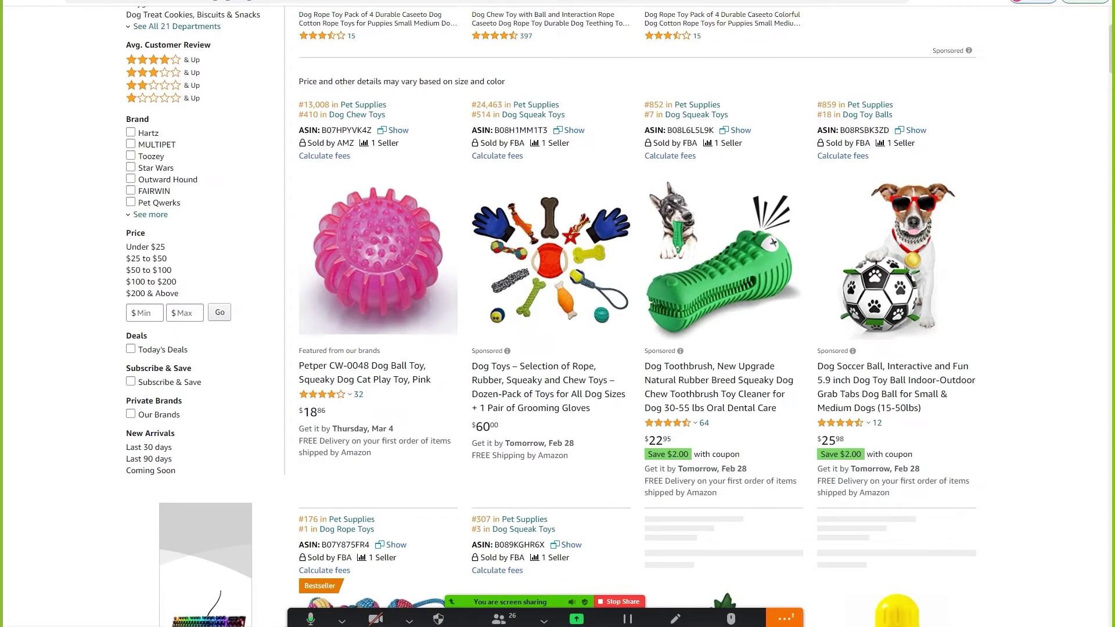
# Return to the campaign form and set the bid increase for 搜索结果顶部（首页） to 5%.
pyautogui.hotkey('ctrl', 'Tab')
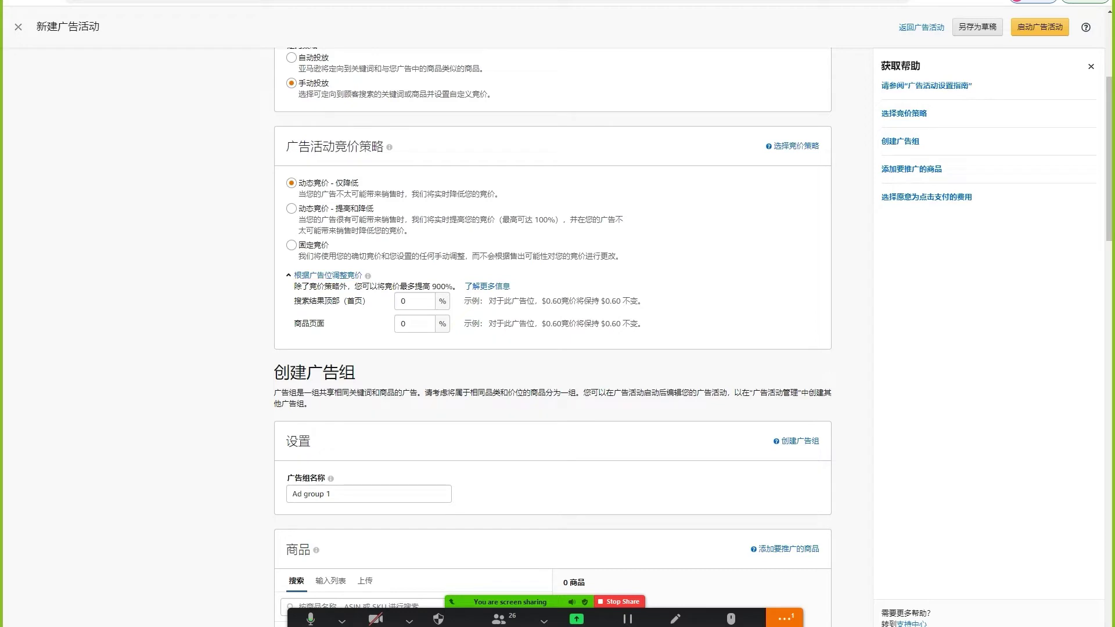
pyautogui.moveTo(295, 301); pyautogui.dragTo(373, 301)
pyautogui.click(379, 303)
pyautogui.doubleClick(403, 301)
pyautogui.write('5')
pyautogui.click(412, 302)
pyautogui.click(513, 338)
pyautogui.scroll(-1, 553, 325)
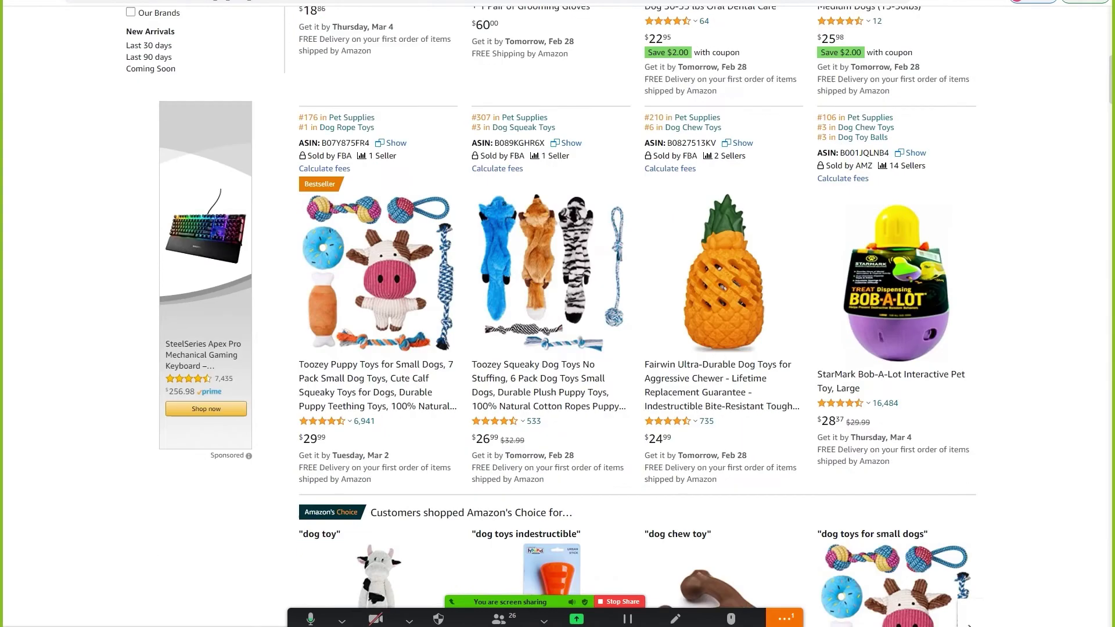
# Open the bestselling Toozey puppy toys listing from the Amazon.ca results and examine its product page.
pyautogui.click(378, 273)
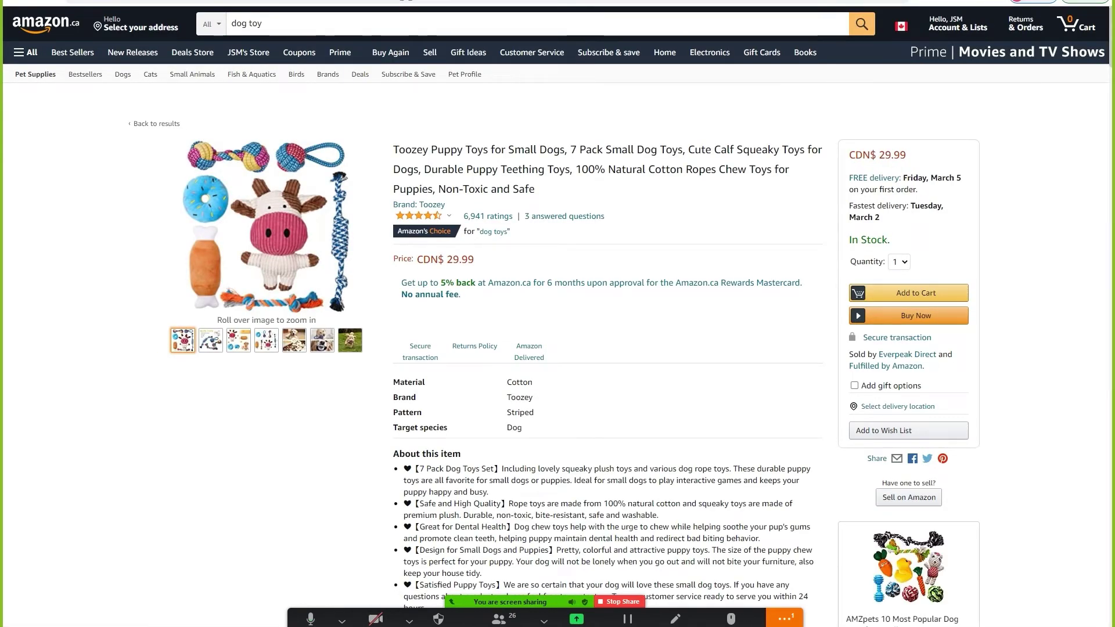
pyautogui.scroll(-6, 558, 313)
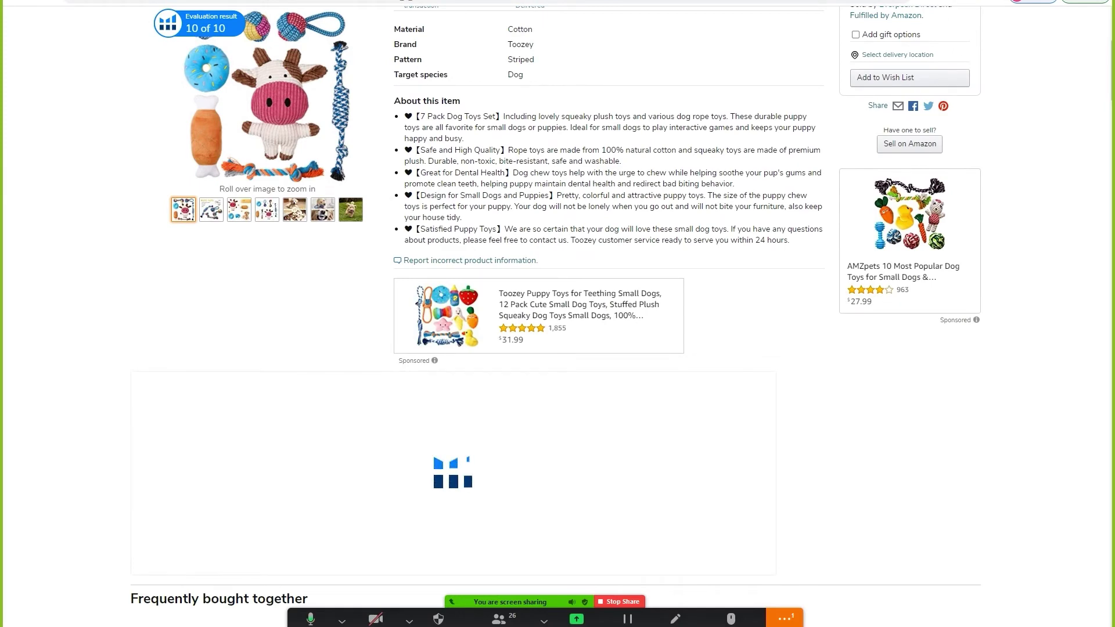
pyautogui.scroll(-1, 558, 313)
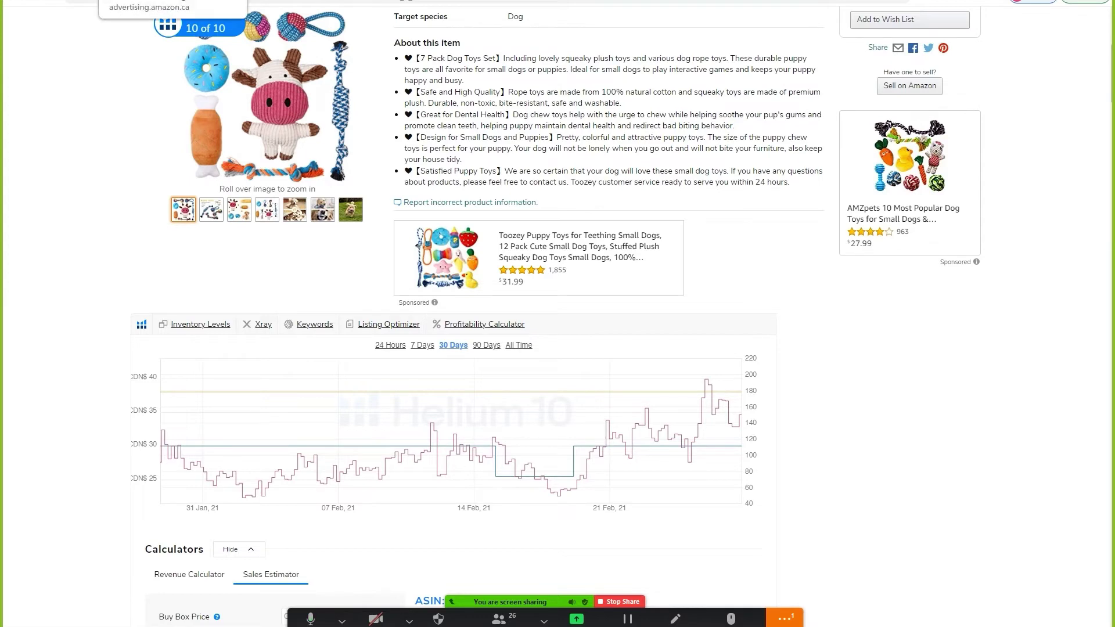
# Return to the campaign form and change the ad group's product selection method to 输入列表 for entering ASINs.
pyautogui.click(139, 1)
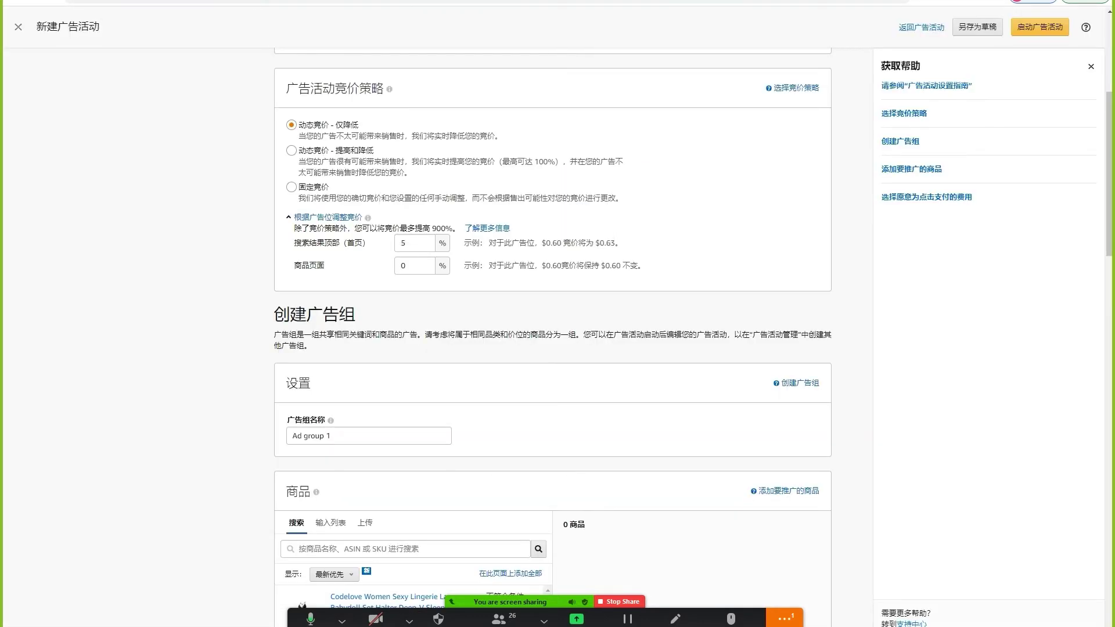
pyautogui.scroll(2, 552, 326)
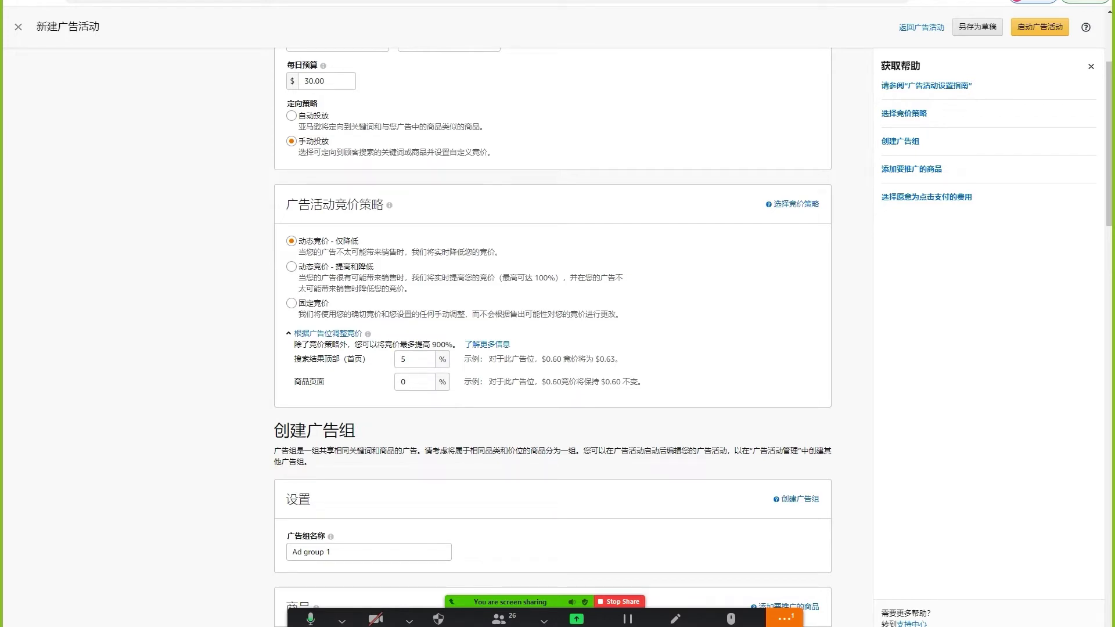
pyautogui.scroll(-4, 551, 337)
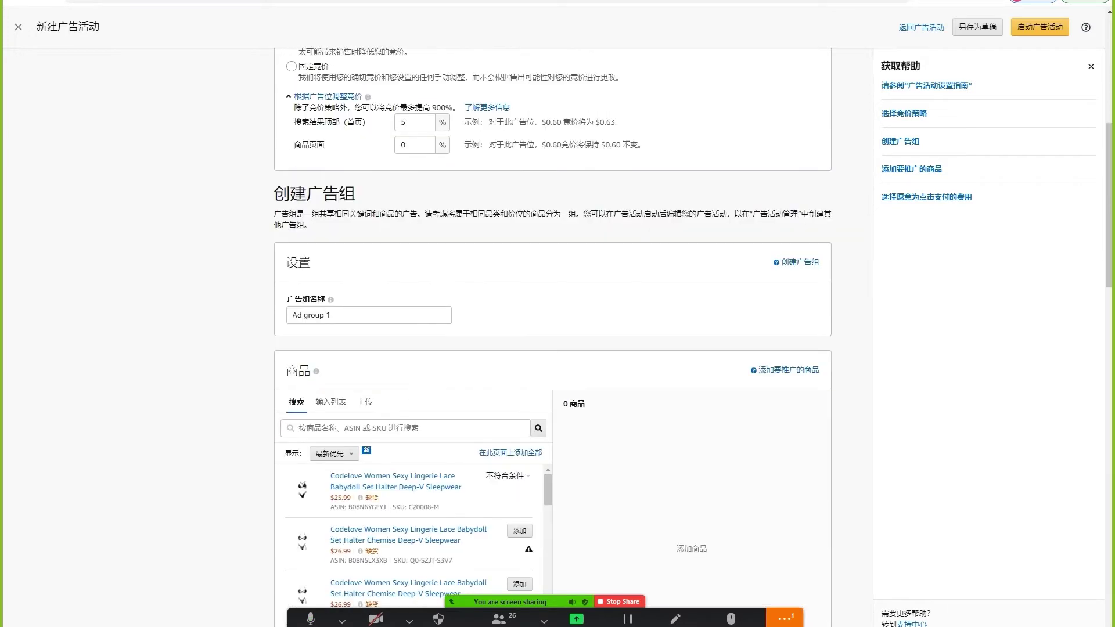
pyautogui.scroll(2, 551, 337)
pyautogui.click(331, 523)
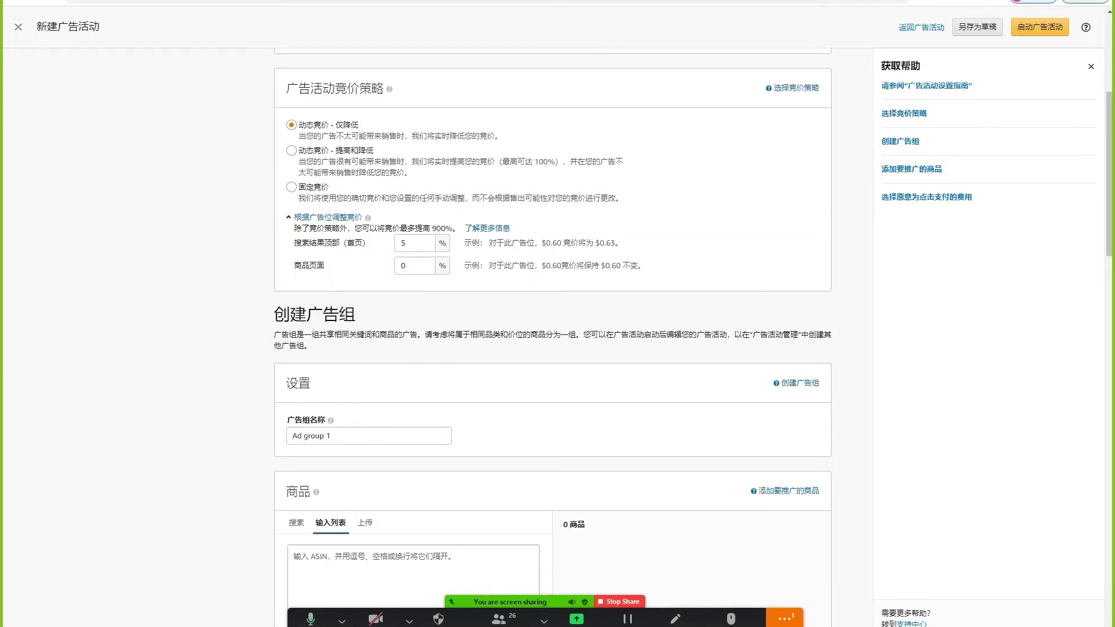
pyautogui.scroll(-3, 330, 524)
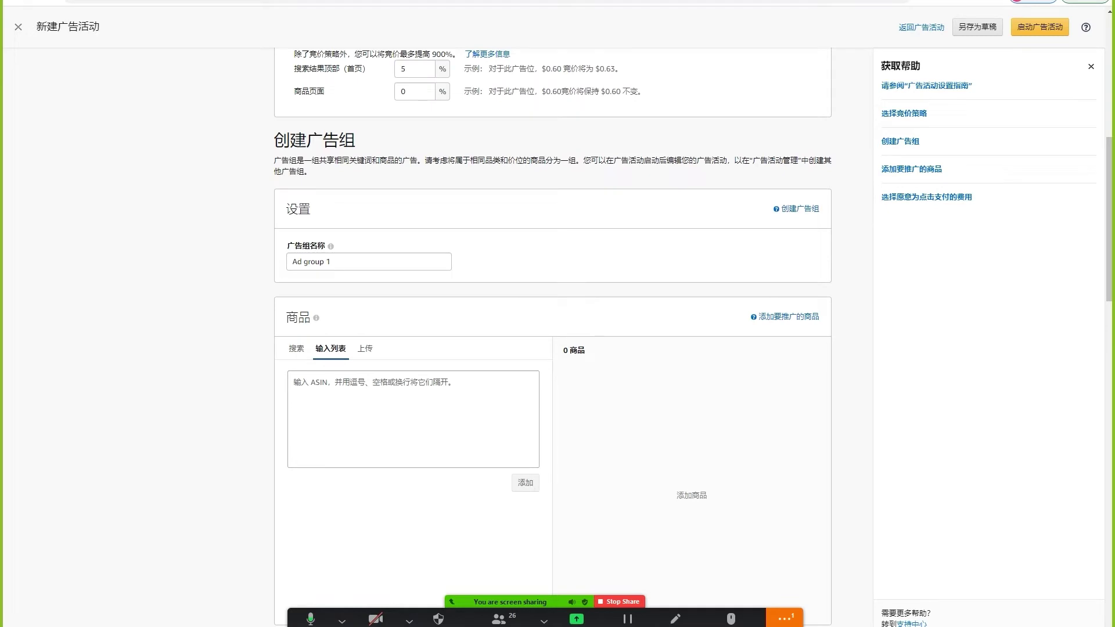
# Rename the ad group as 词组1.
pyautogui.tripleClick(314, 262)
pyautogui.click(512, 262)
pyautogui.moveTo(334, 262); pyautogui.dragTo(290, 262)
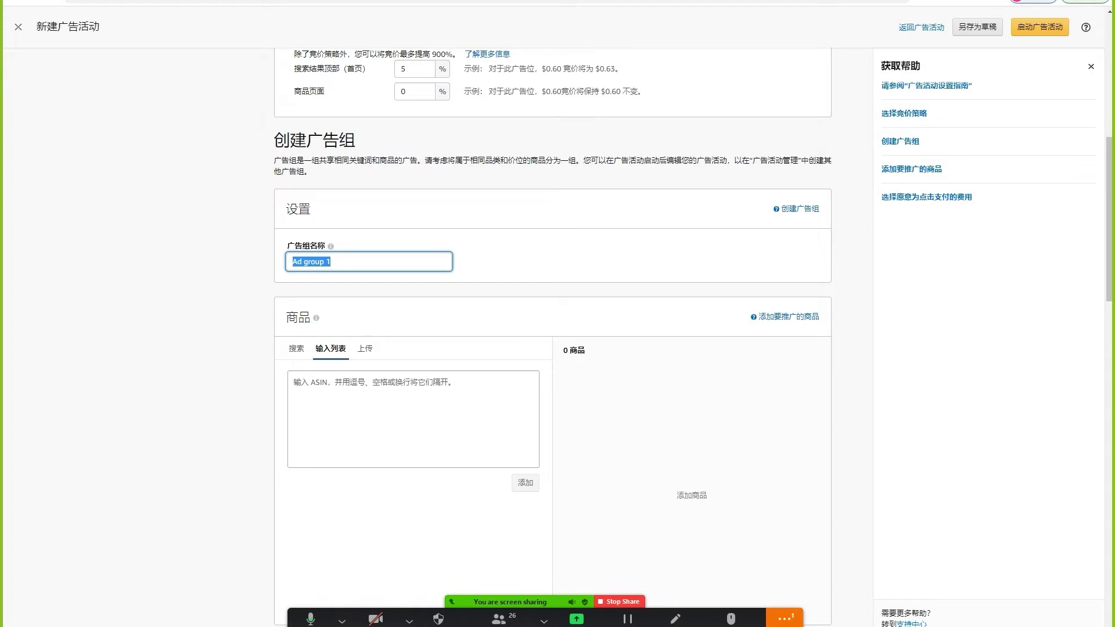
pyautogui.press('BackSpace')
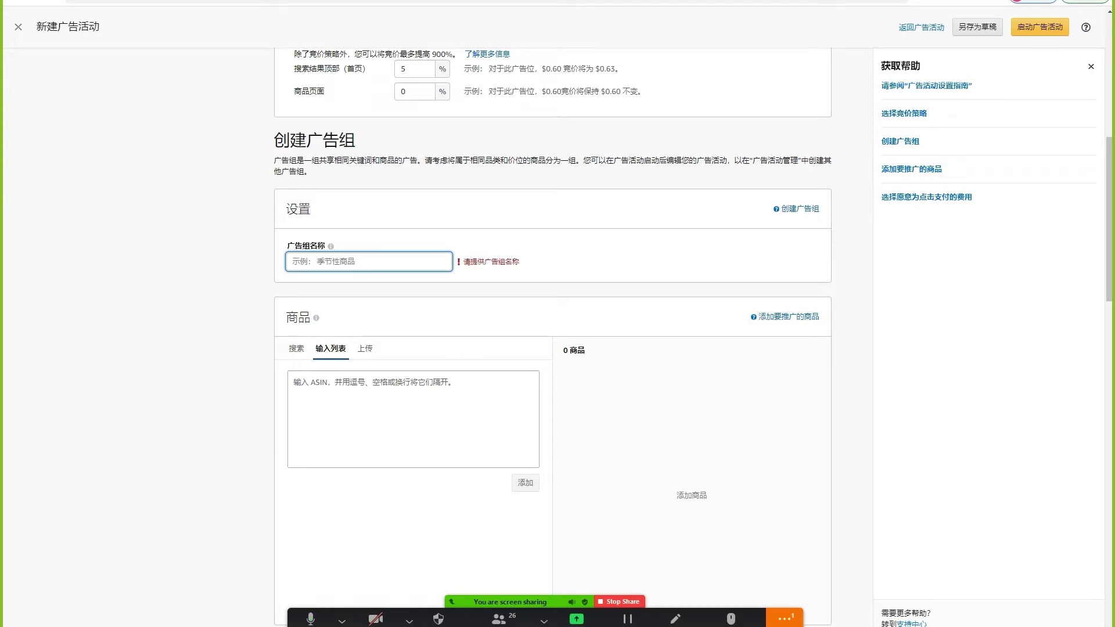
pyautogui.click(581, 262)
pyautogui.scroll(-1, 553, 335)
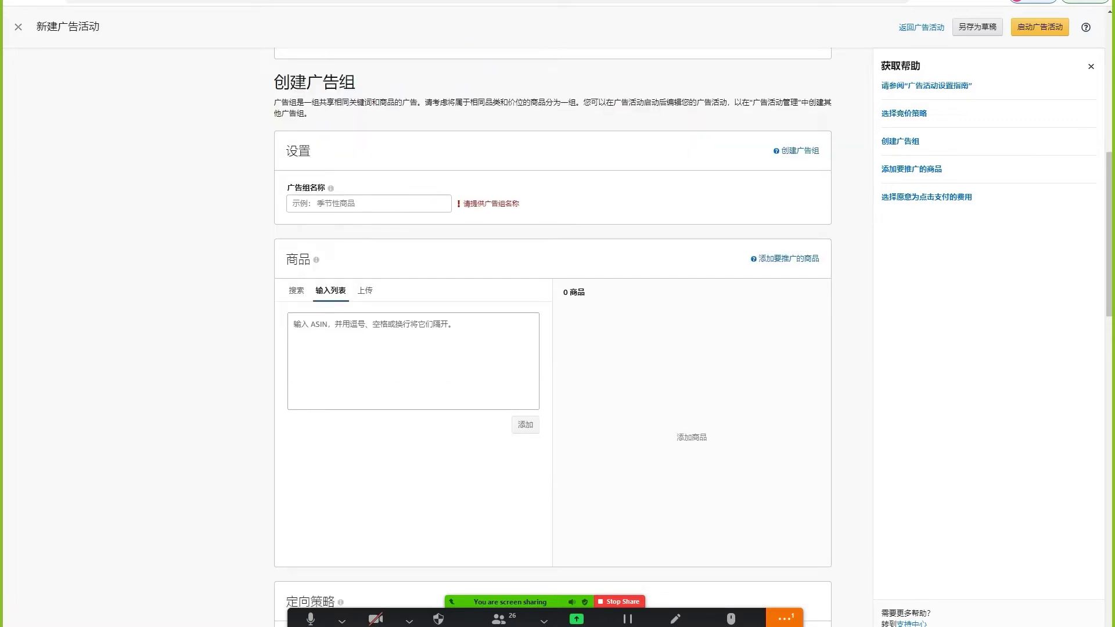
pyautogui.click(368, 204)
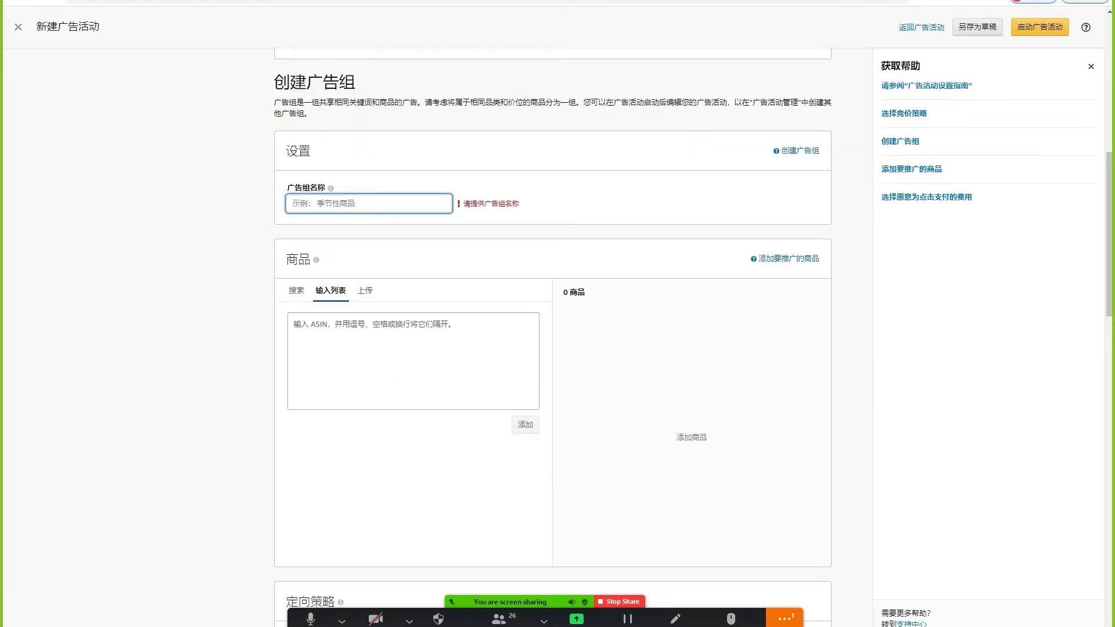
pyautogui.write('词组1')
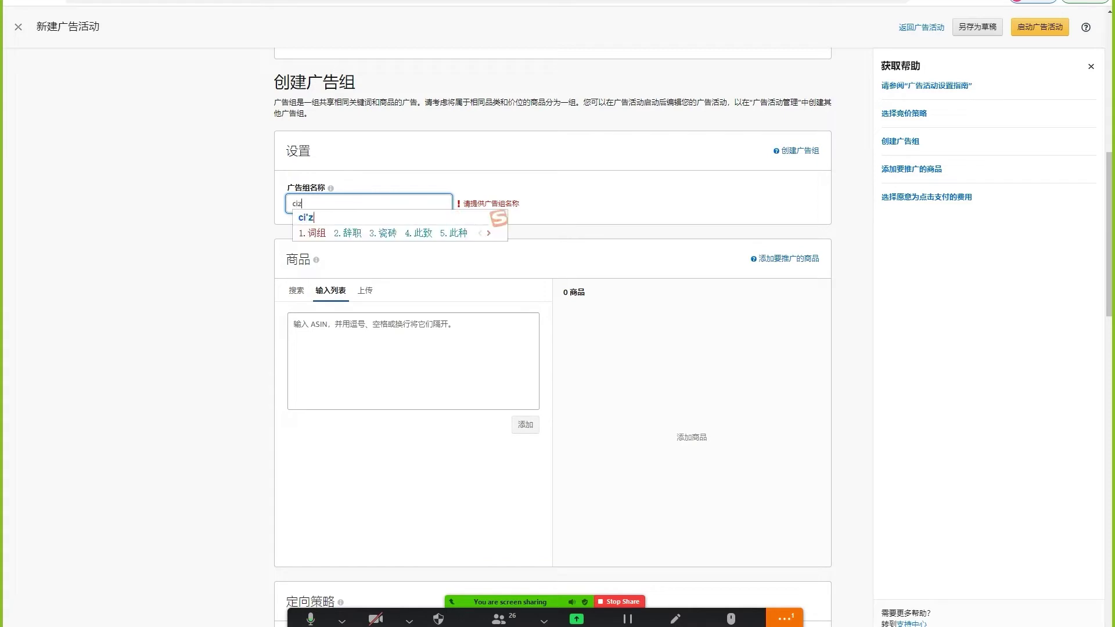
pyautogui.press('Tab')
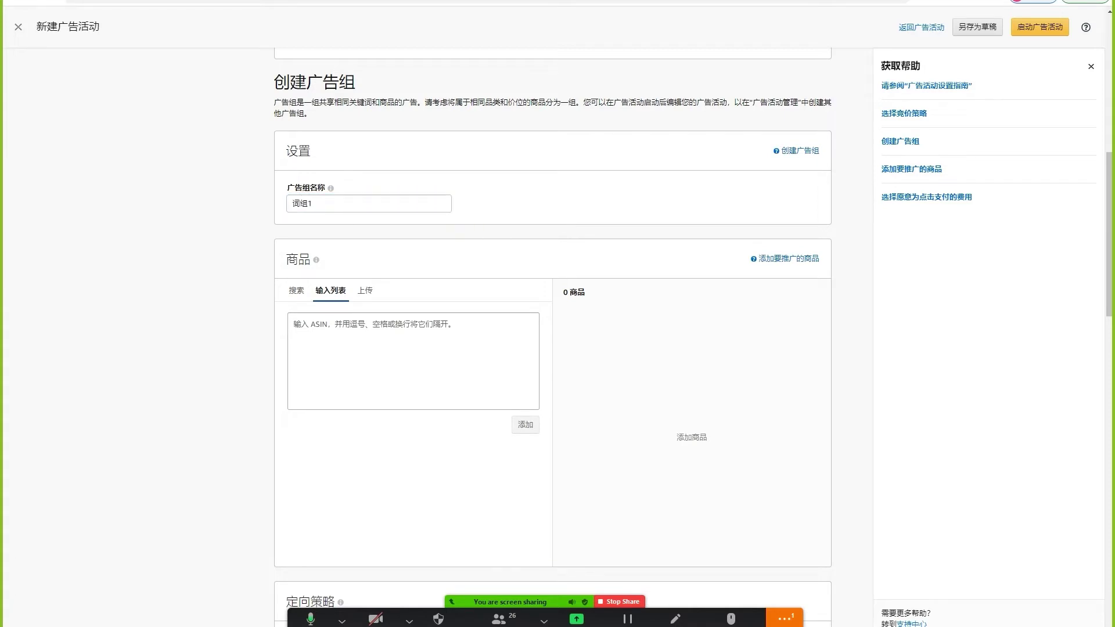
# Look over the ad group's product entry area, its 定向策略 options and the keyword targeting section.
pyautogui.scroll(-1, 552, 325)
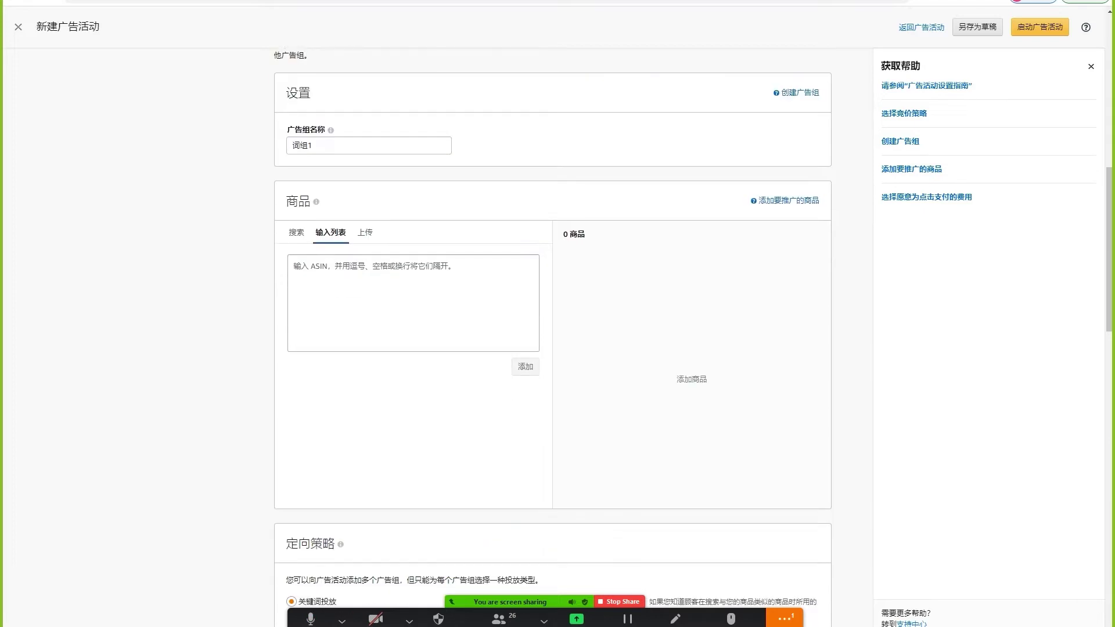
pyautogui.scroll(-1, 553, 325)
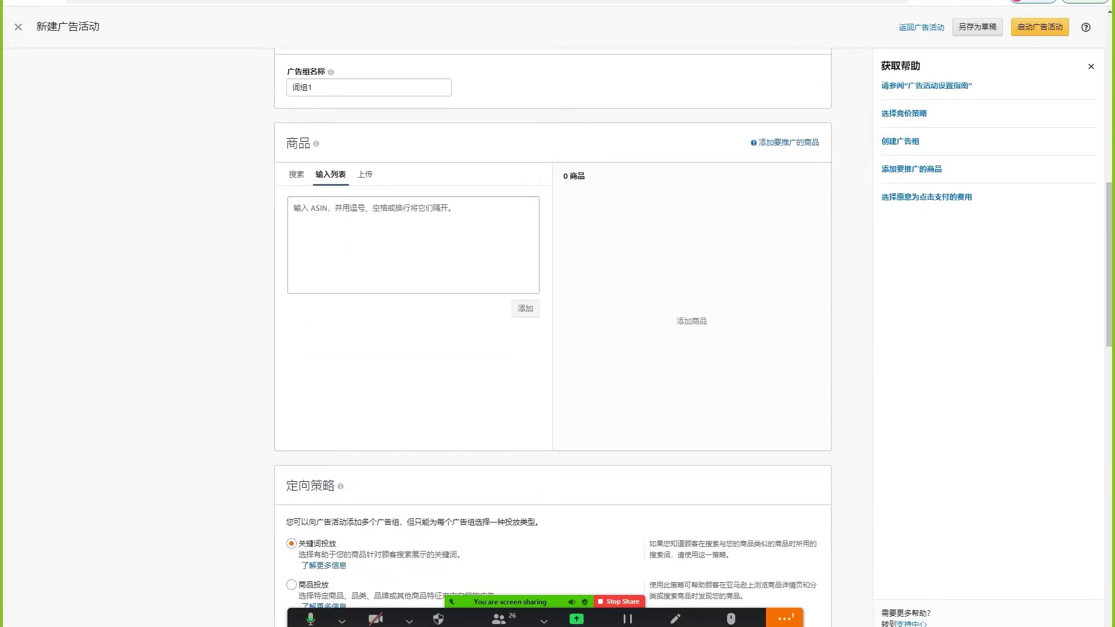
pyautogui.click(361, 243)
pyautogui.scroll(-5, 553, 328)
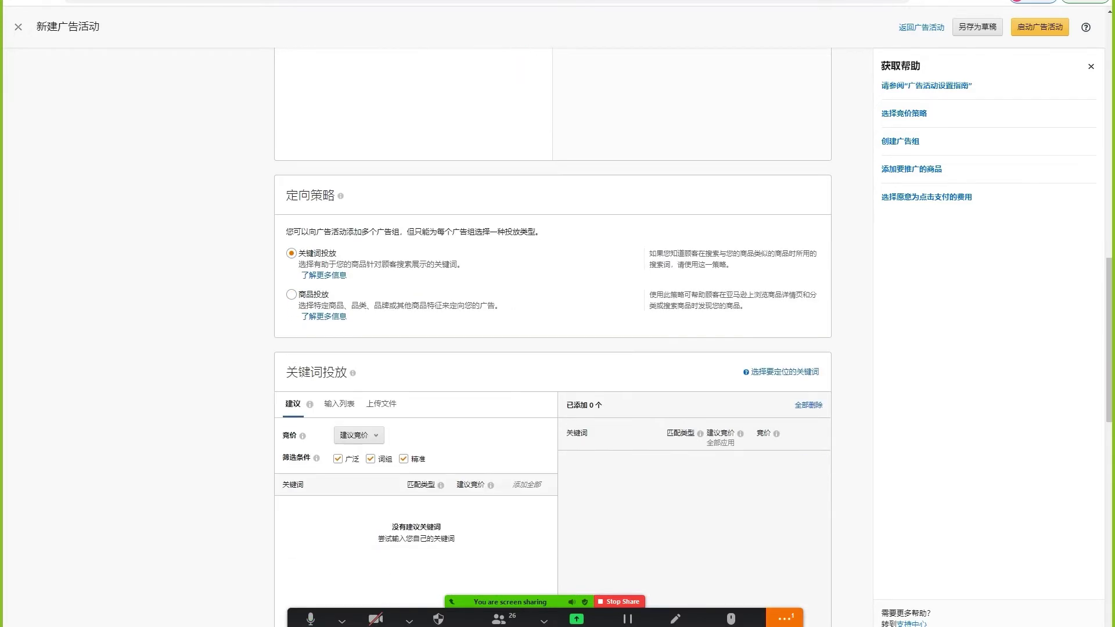
pyautogui.scroll(-2, 553, 337)
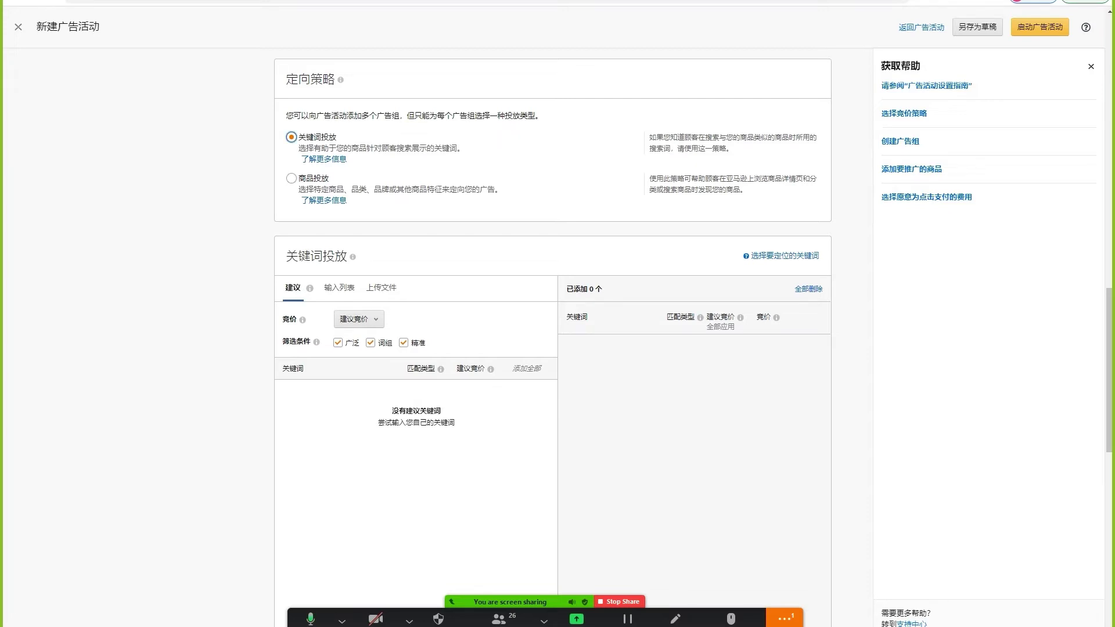
# Switch to the Amazon.ca product page, search the store for "dog toy" again and look at the first results.
pyautogui.hotkey('ctrl', 'Tab')
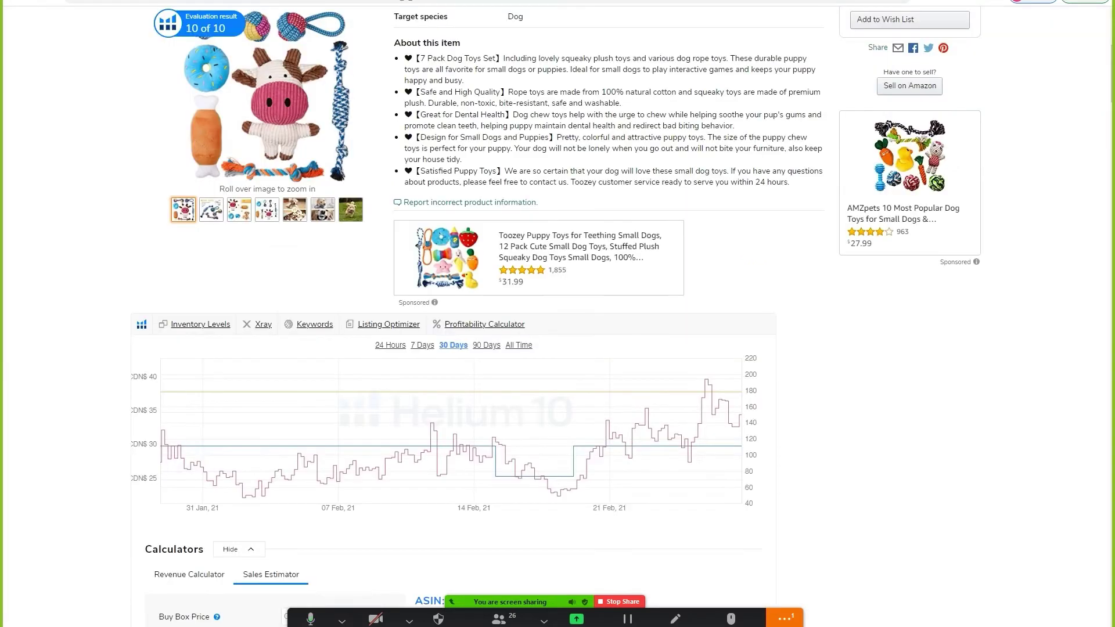
pyautogui.scroll(7, 557, 314)
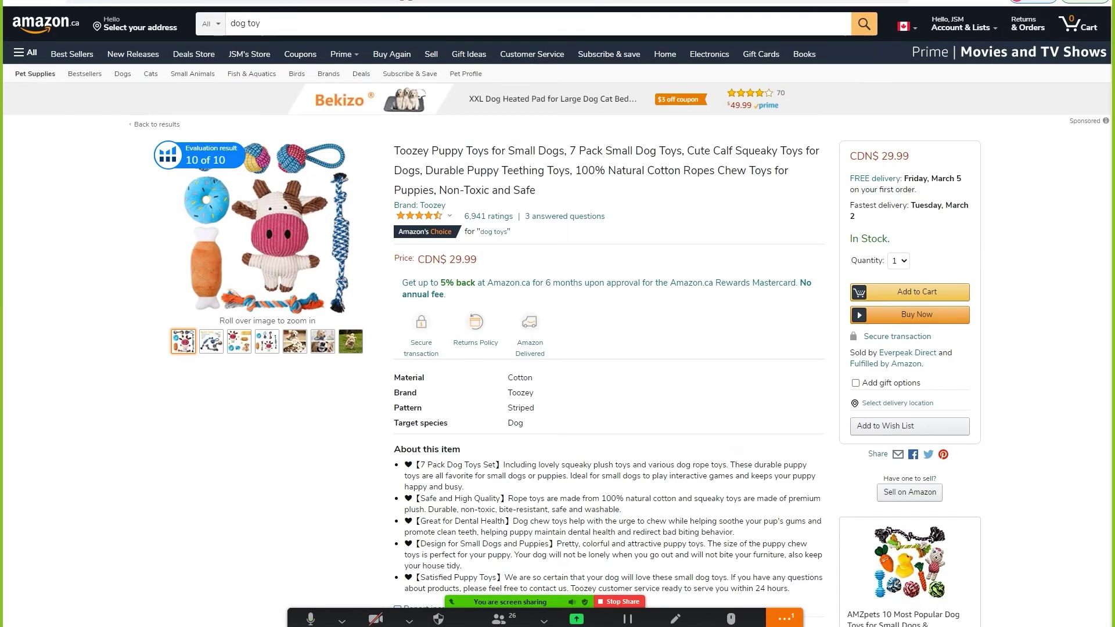
pyautogui.click(539, 24)
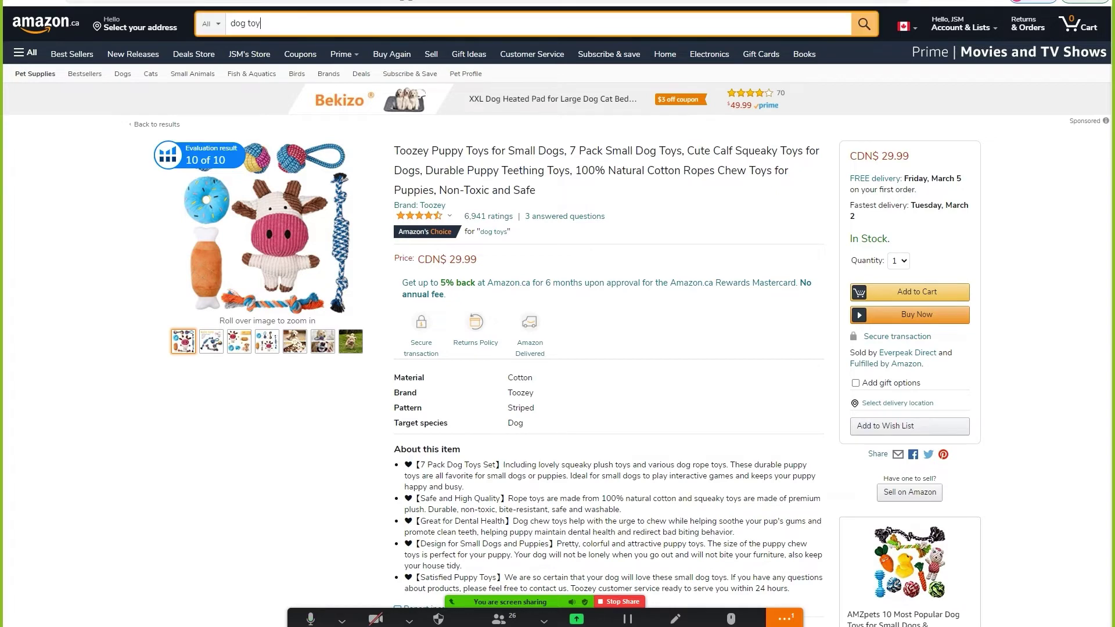
pyautogui.click(864, 24)
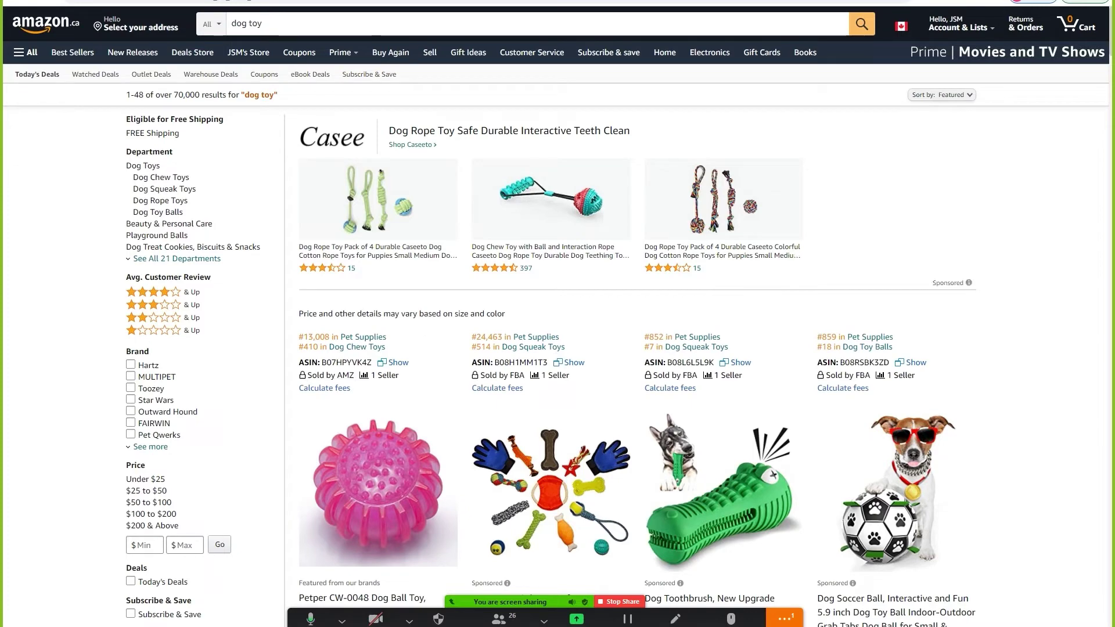
pyautogui.scroll(-2, 558, 349)
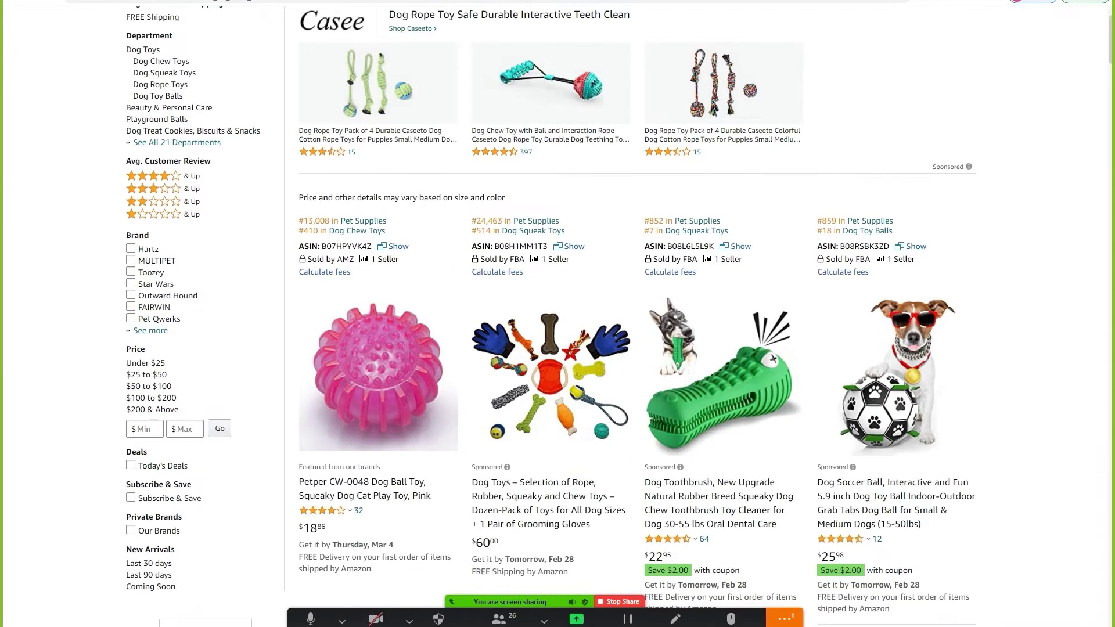
pyautogui.scroll(2, 558, 348)
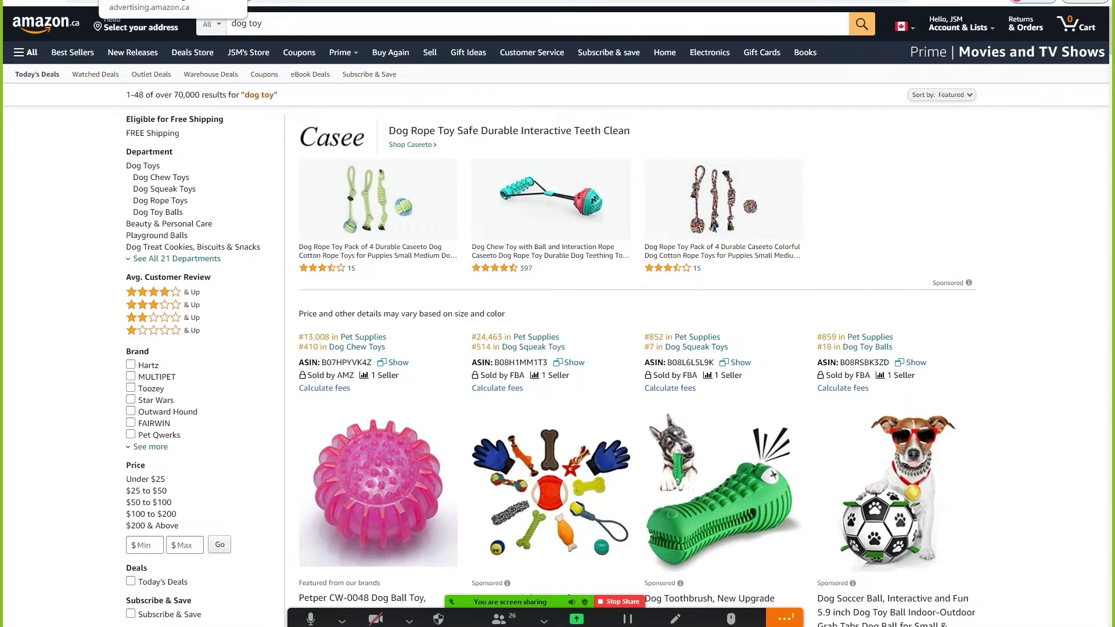
# Return to the campaign form, preview the 商品投放 targeting option and switch back to 关键词投放.
pyautogui.click(151, 1)
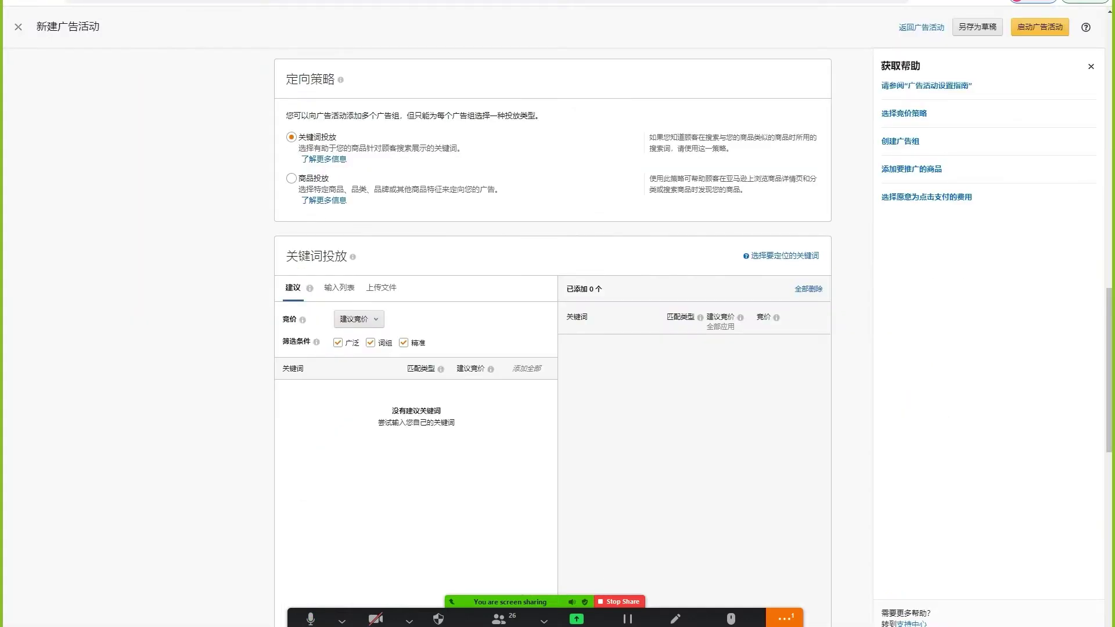
pyautogui.click(291, 178)
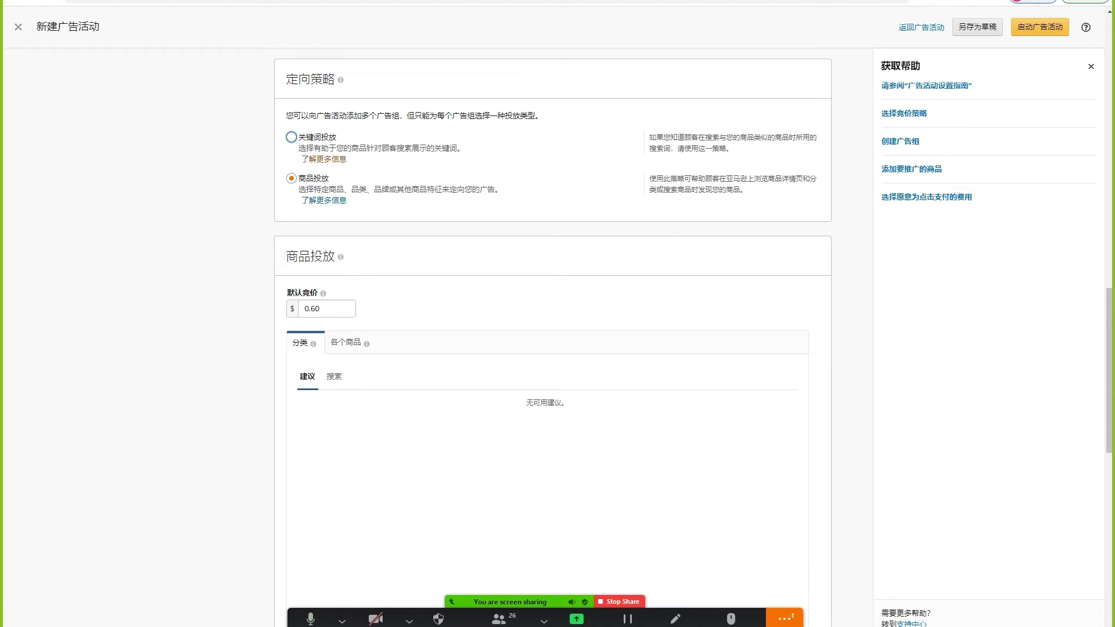
pyautogui.click(292, 179)
pyautogui.click(292, 138)
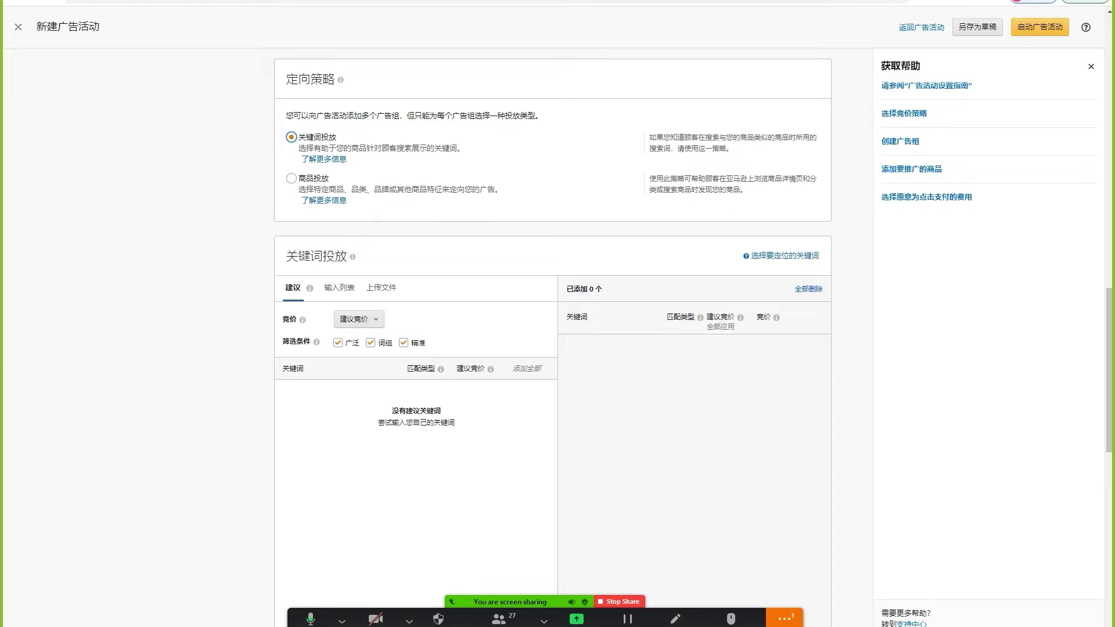
# Set keyword entry to 上传文件, download the XLSX keyword template and open it in Excel.
pyautogui.scroll(-3, 552, 325)
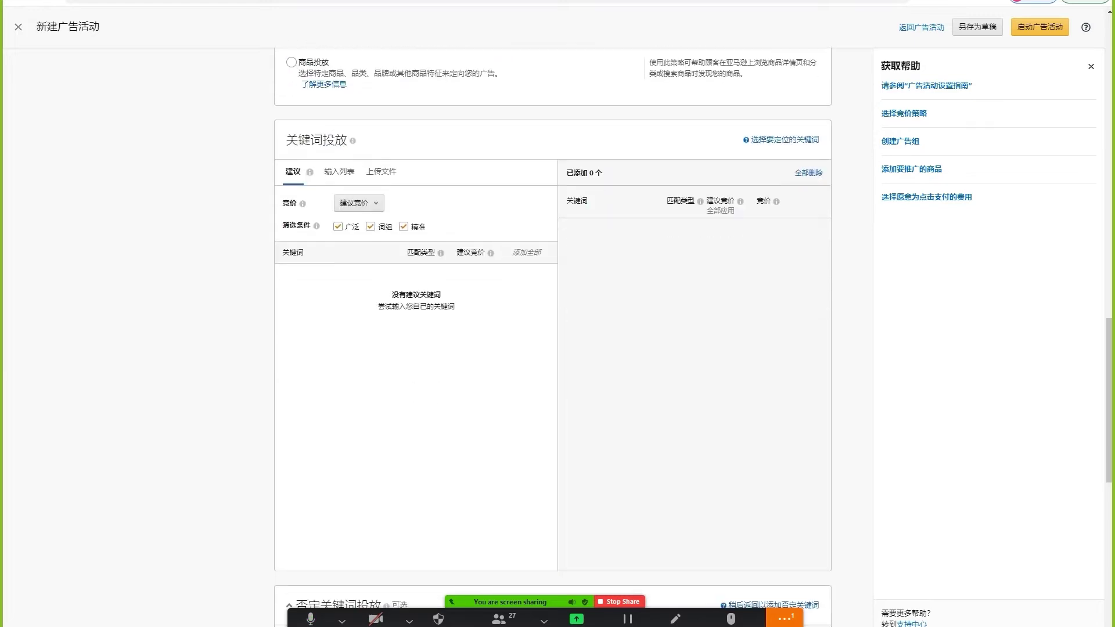
pyautogui.scroll(1, 552, 325)
pyautogui.scroll(1, 360, 203)
pyautogui.click(381, 172)
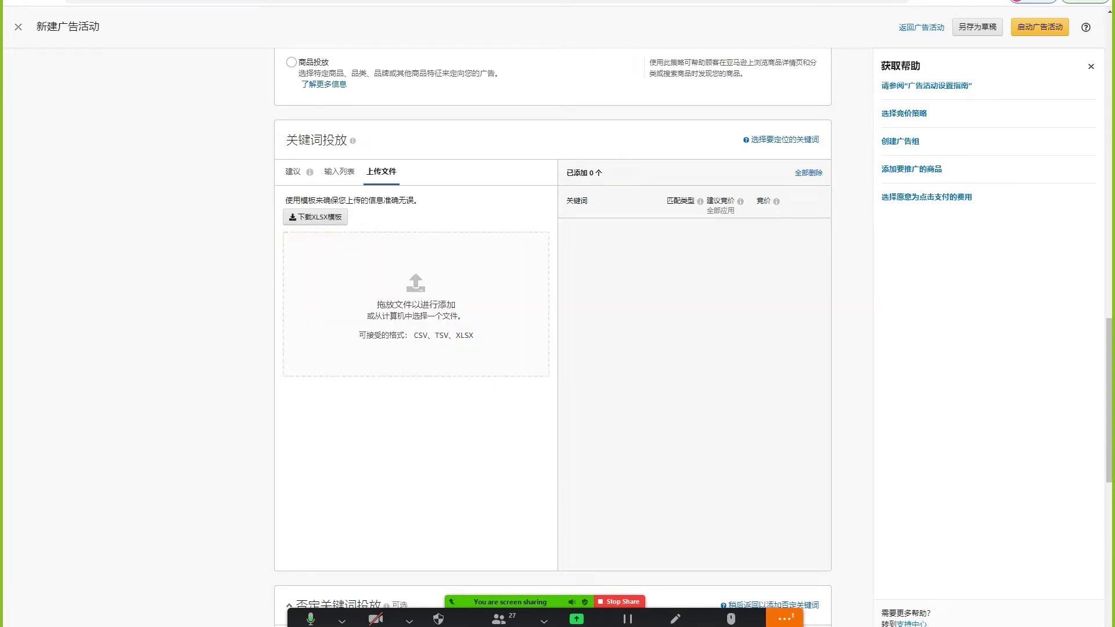
pyautogui.click(316, 217)
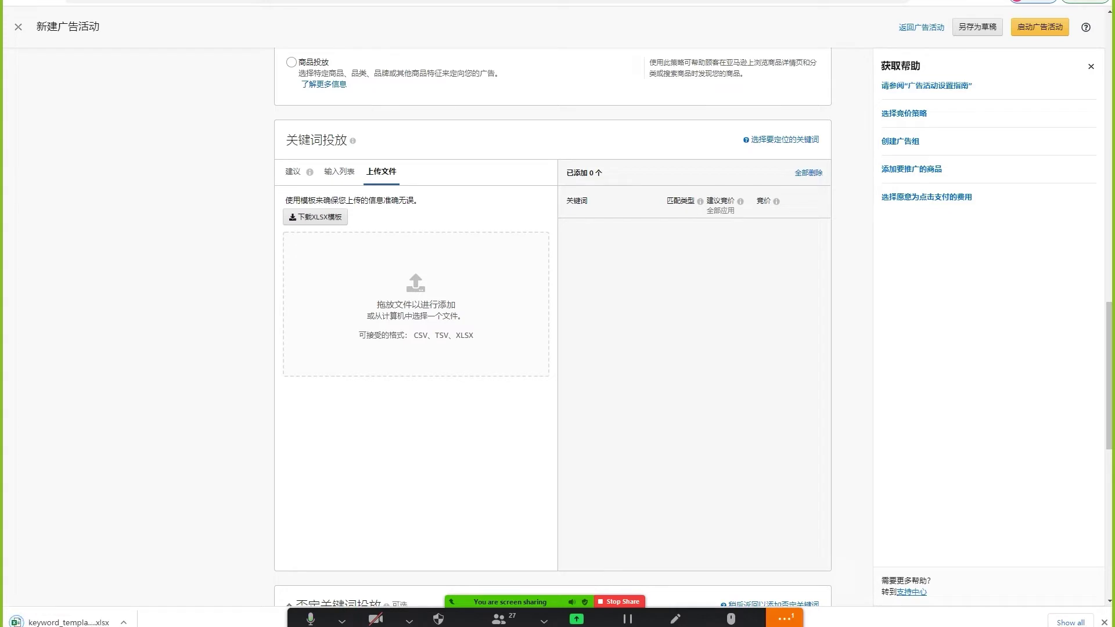
pyautogui.click(67, 619)
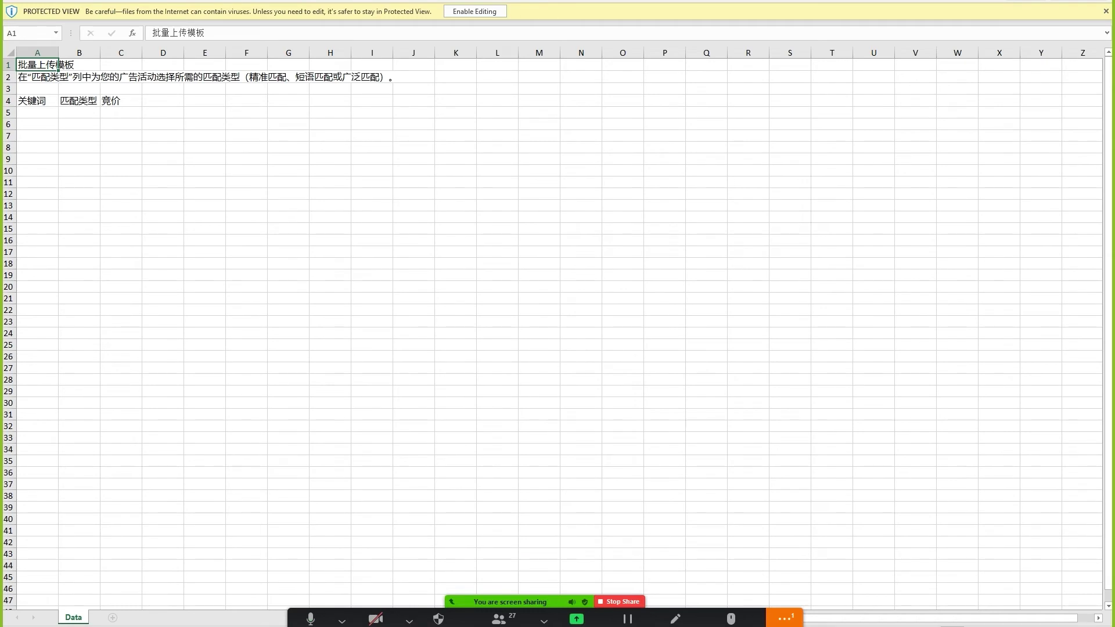
# Enable editing in the template and enter the keyword "dog toy" in cell A5.
pyautogui.click(79, 113)
pyautogui.click(37, 113)
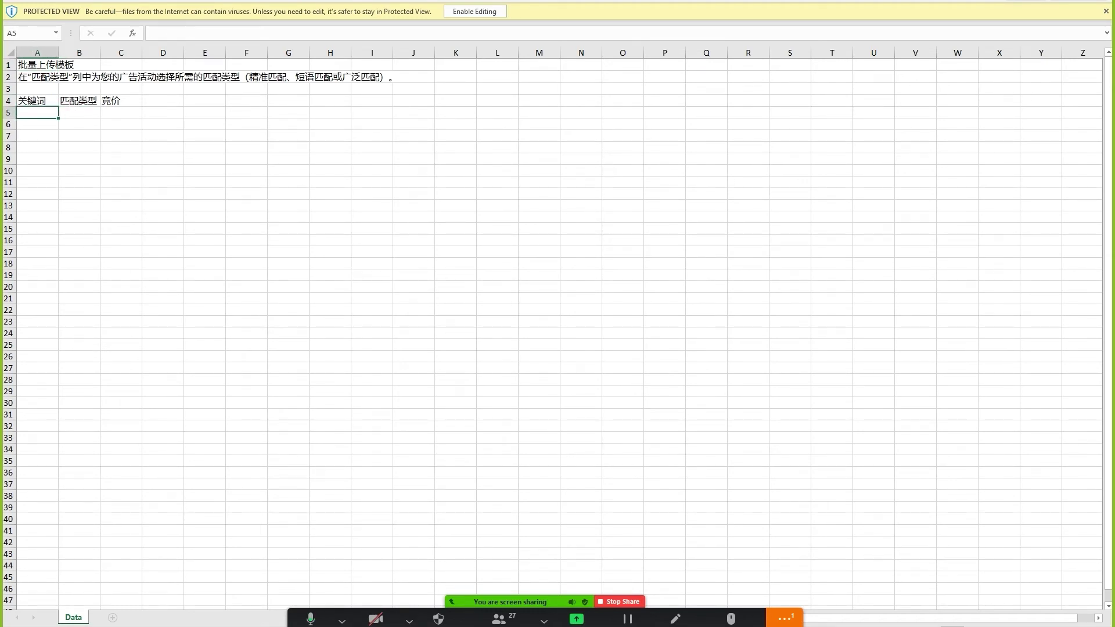
pyautogui.click(475, 11)
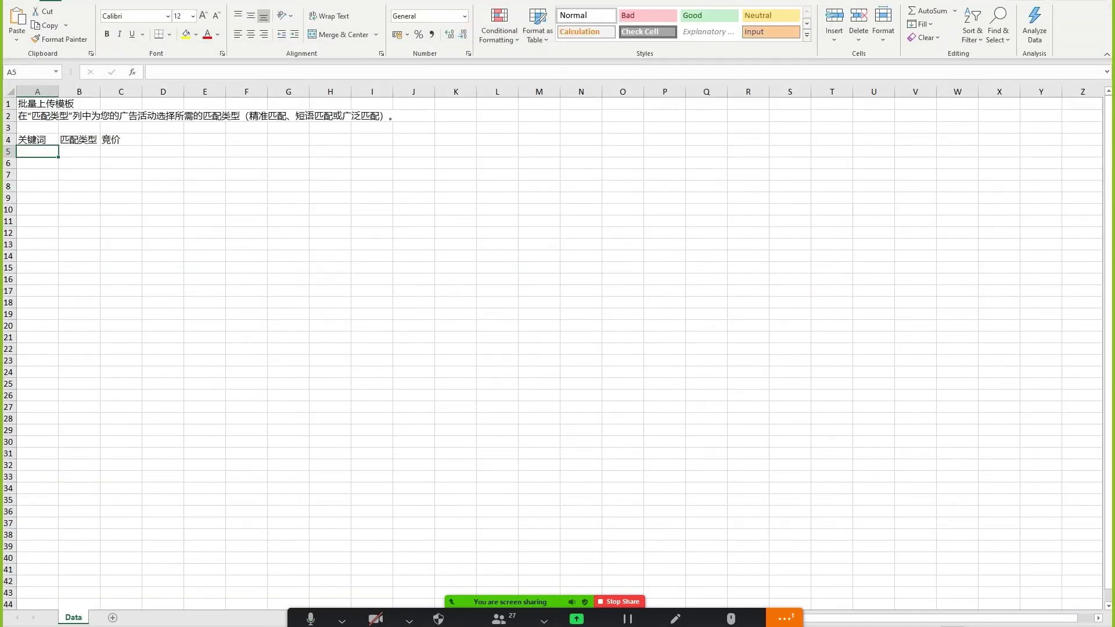
pyautogui.write('dog toy')
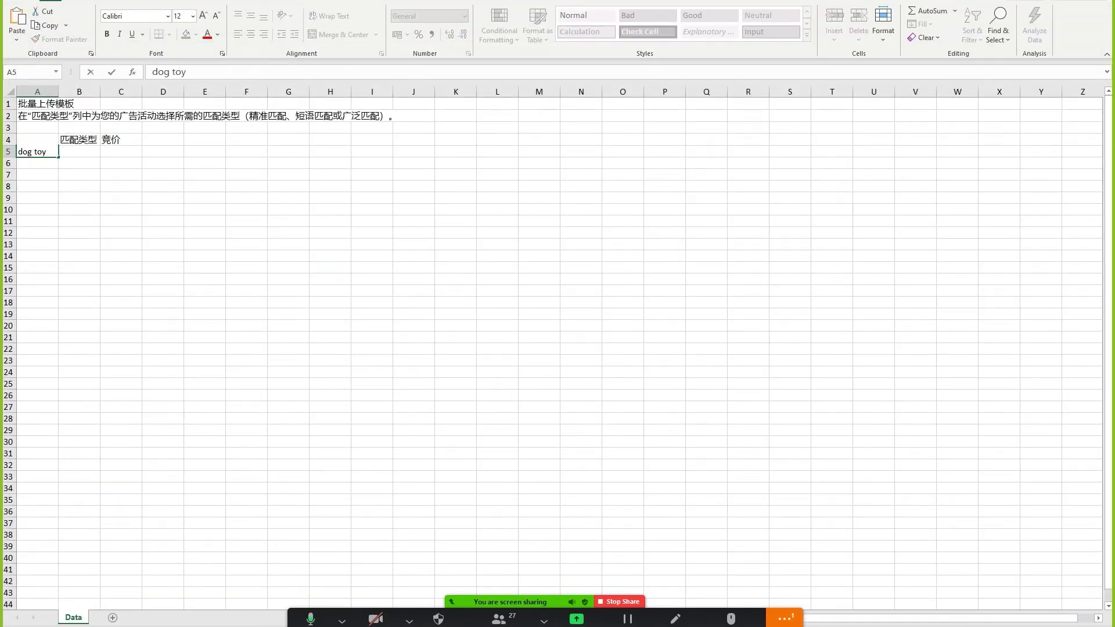
pyautogui.click(79, 175)
pyautogui.click(37, 152)
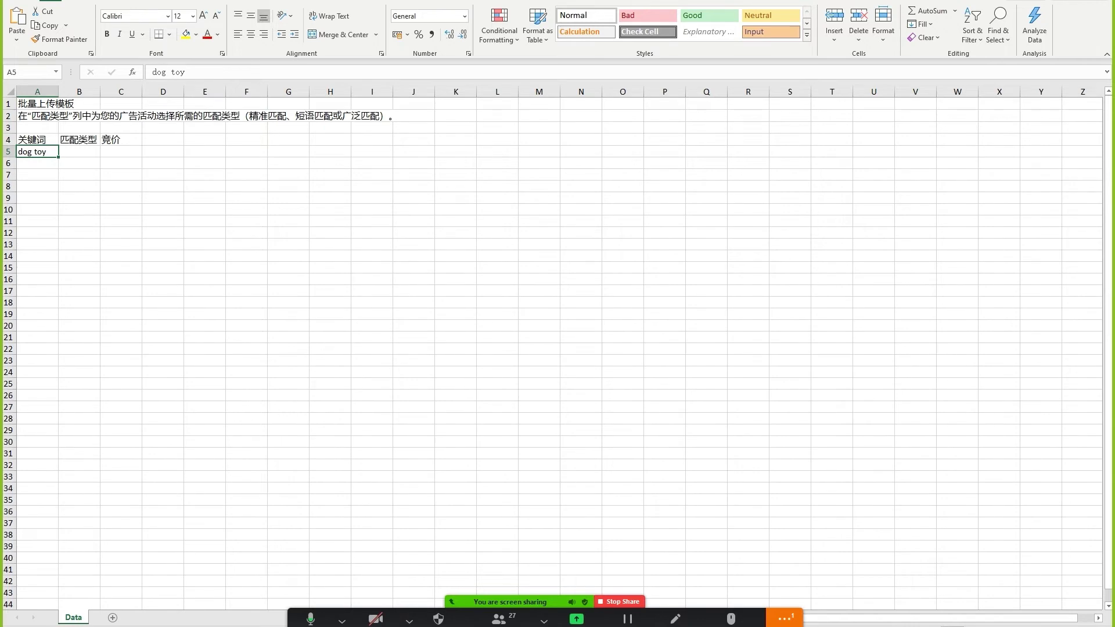
# Fill in the dog toy row with match type 广泛 in B5 and a bid of 0.5 in C5.
pyautogui.click(79, 151)
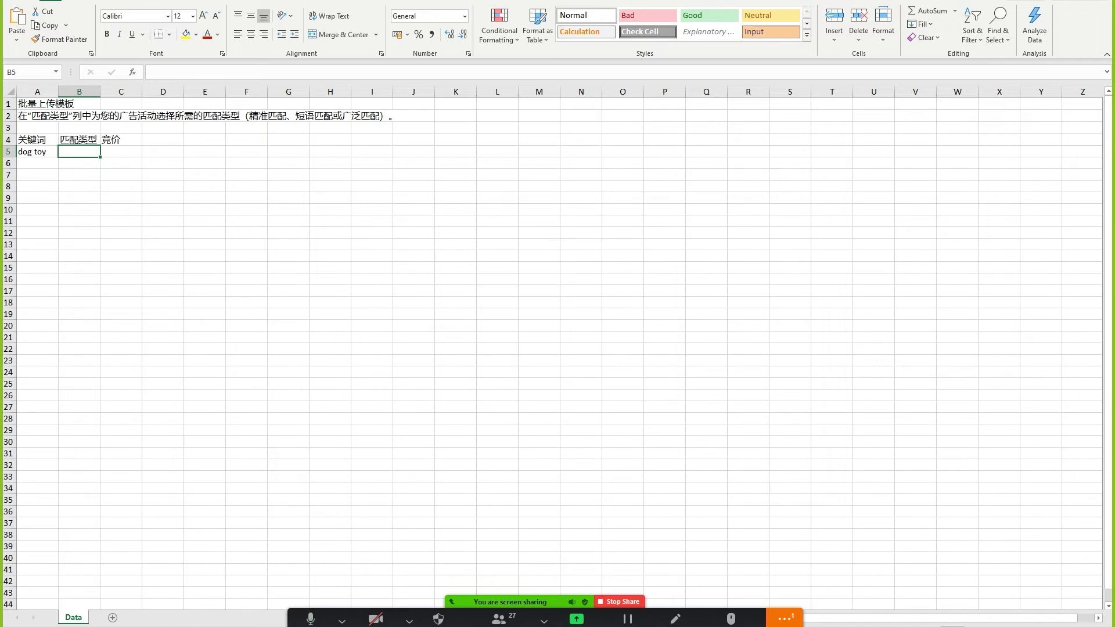
pyautogui.write('guangfan')
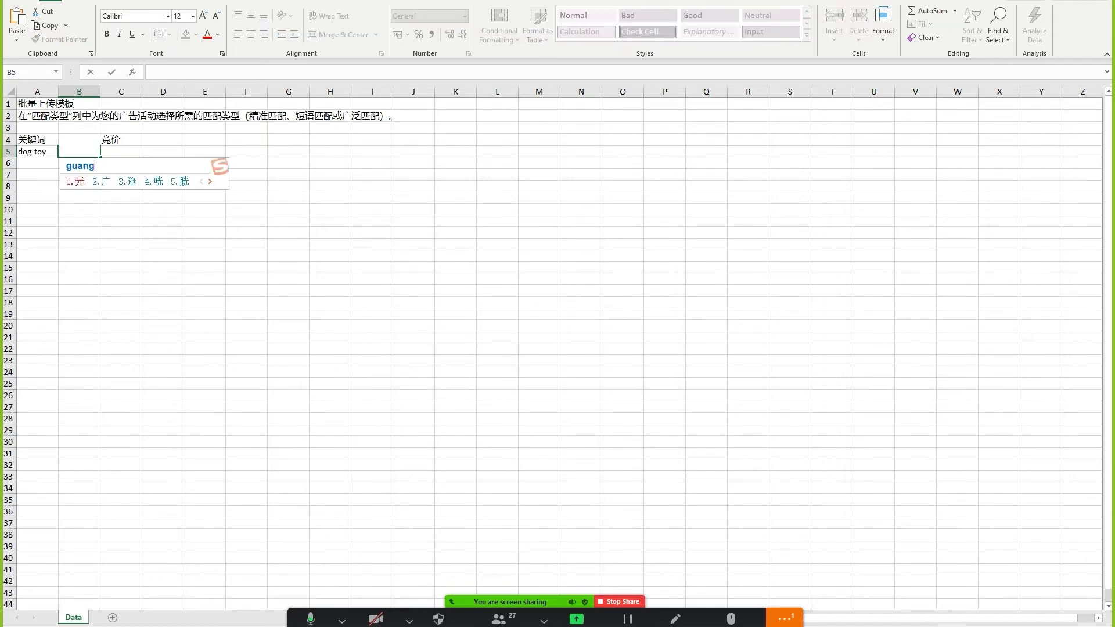
pyautogui.press('space')
pyautogui.click(121, 187)
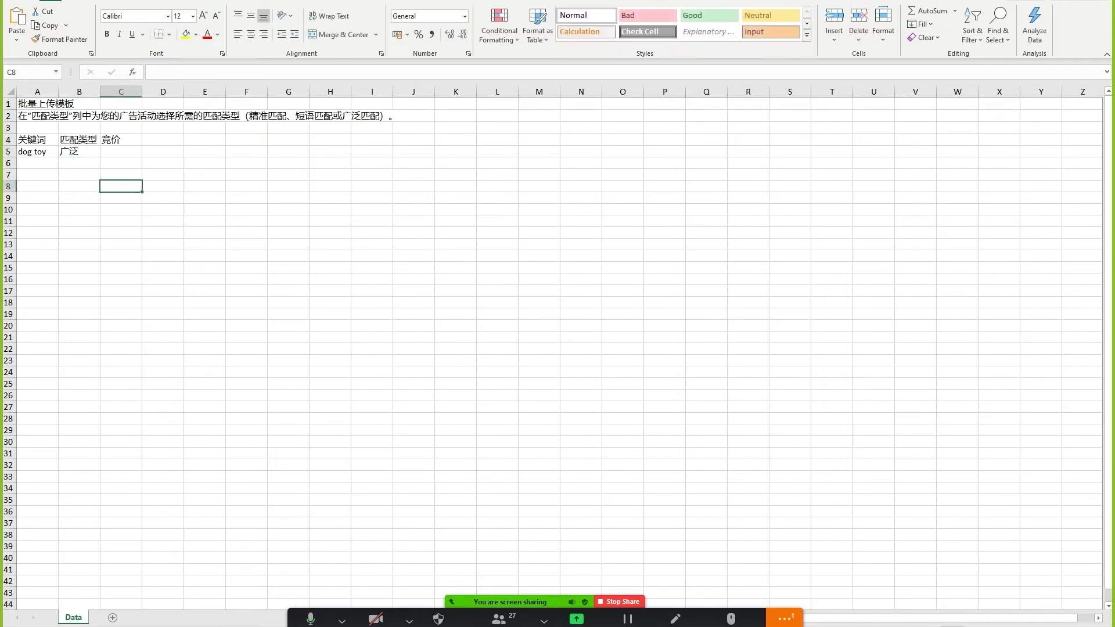
pyautogui.click(120, 151)
pyautogui.click(79, 151)
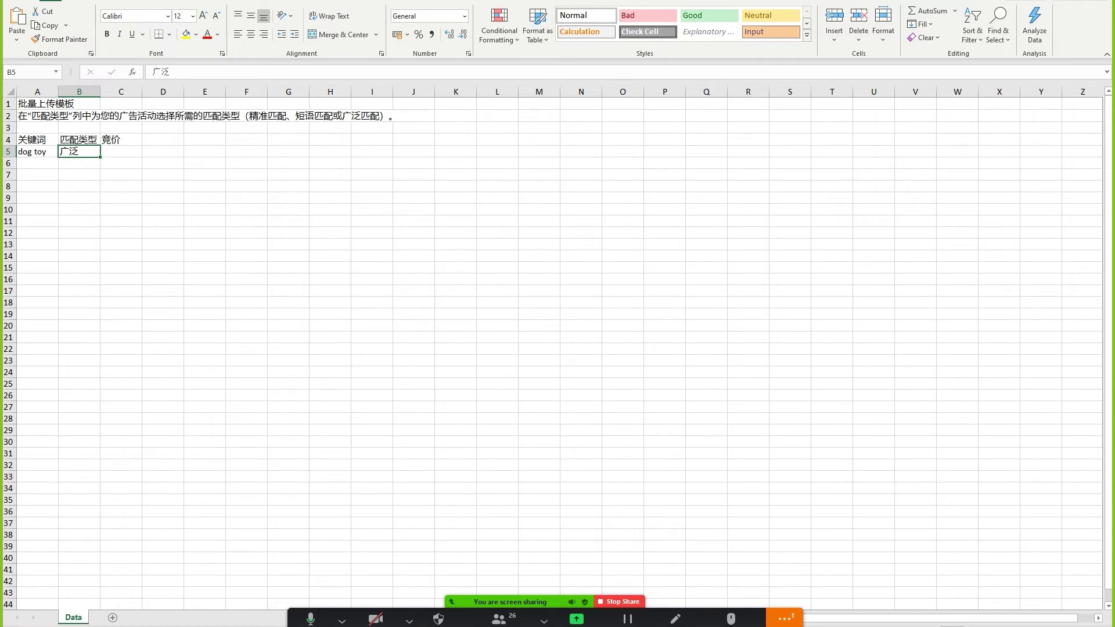
pyautogui.click(121, 152)
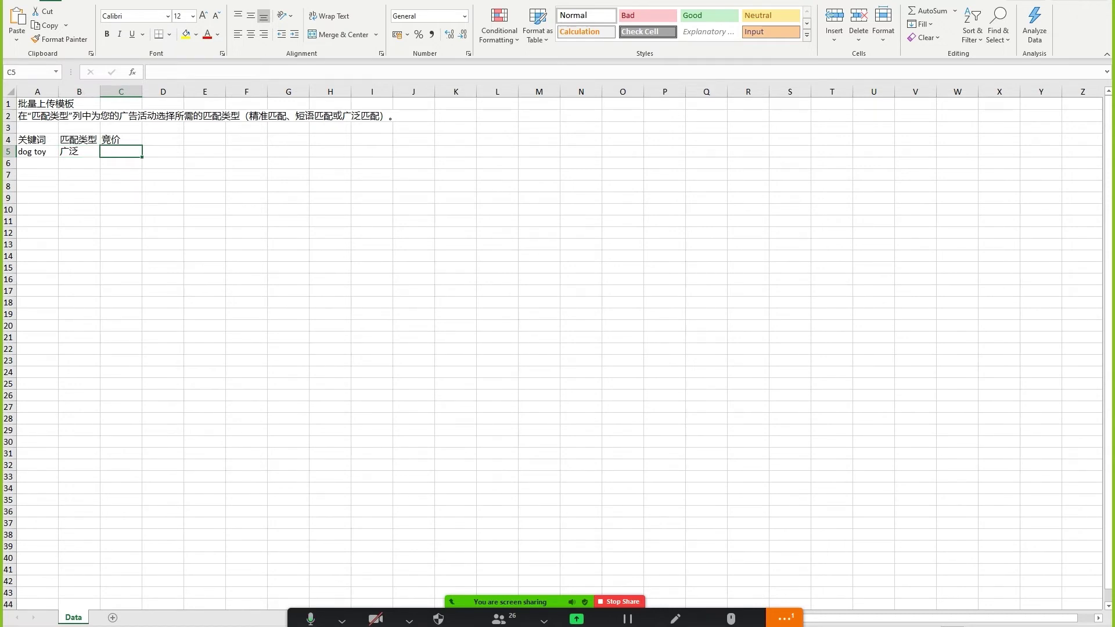
pyautogui.write('0.5')
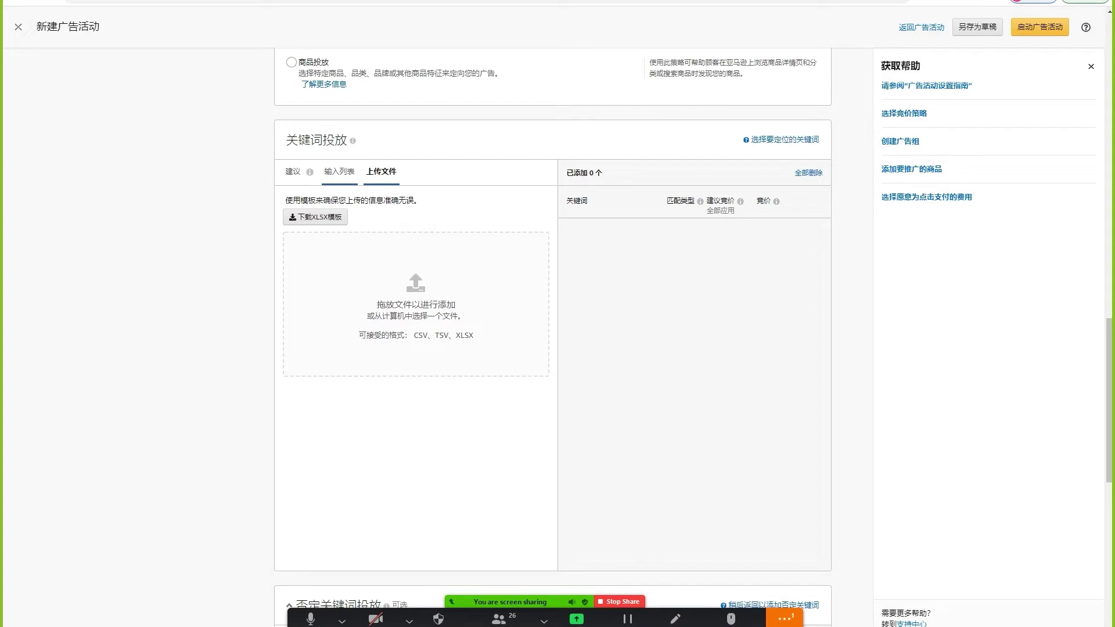
# Switch keyword entry to 输入列表 and enter the keyword "dog toy" in the list.
pyautogui.click(339, 171)
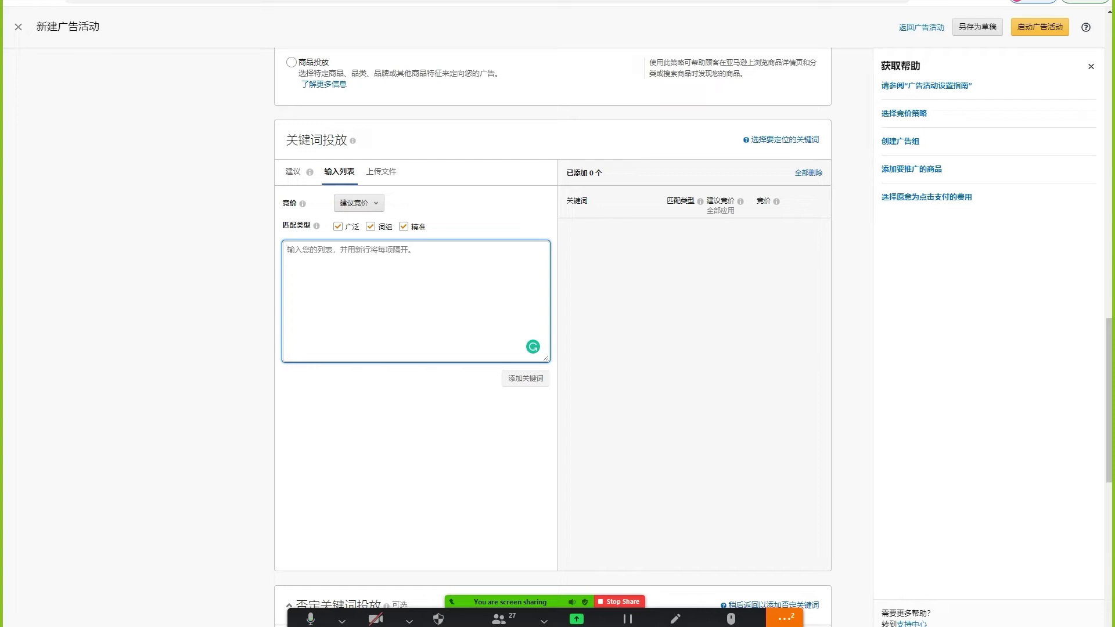
pyautogui.write('dogtoy')
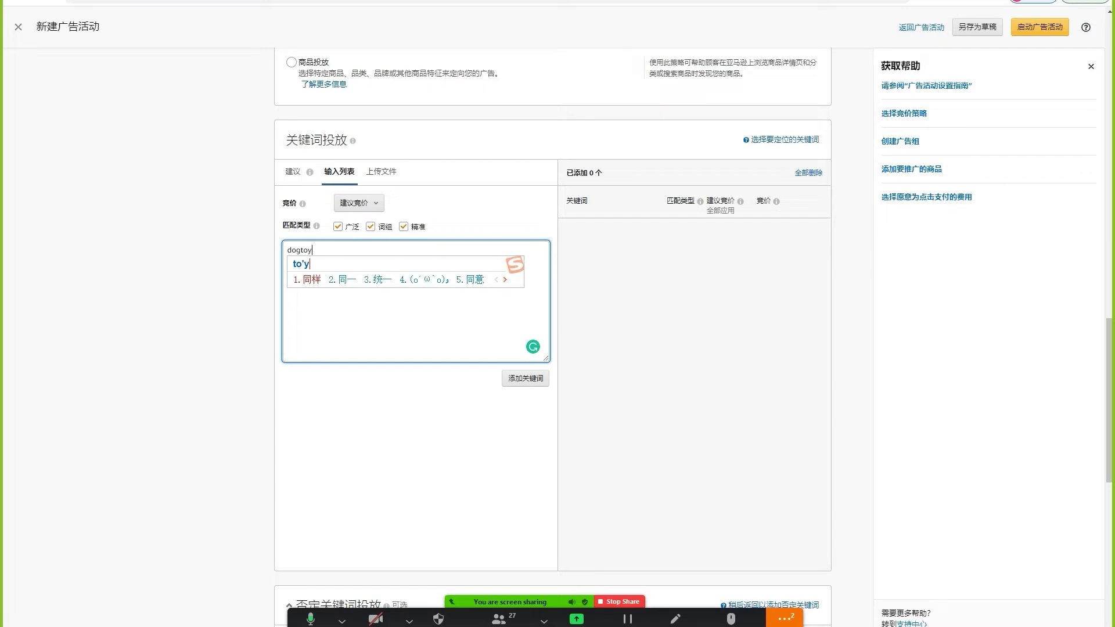
pyautogui.press('Return')
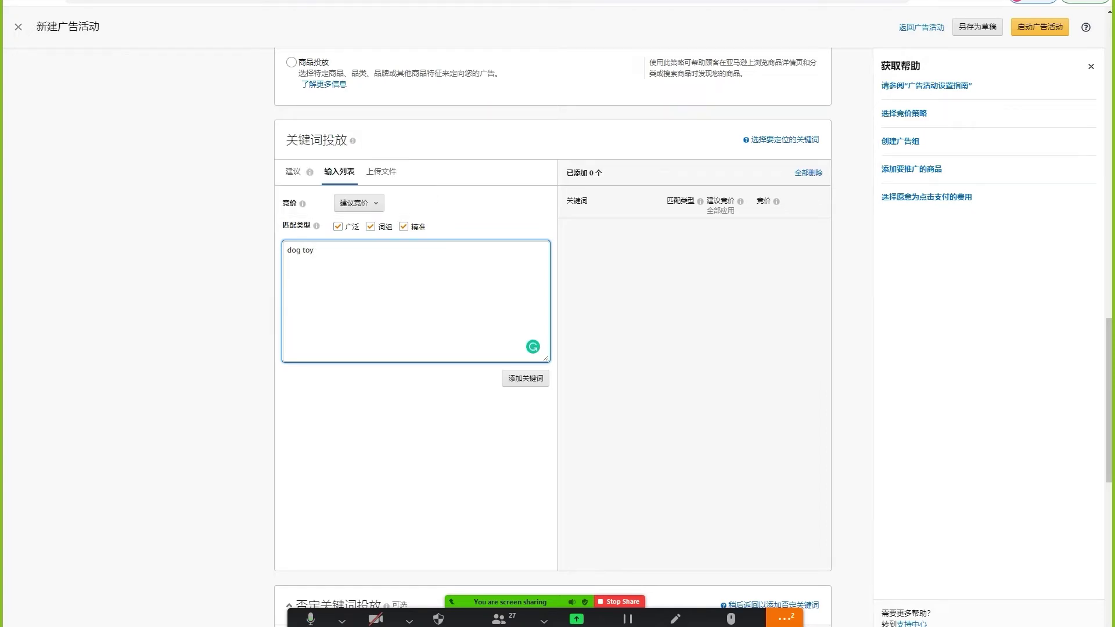
# Limit the match types for the entered keyword to 词组 and 精准, leaving 广泛 unselected.
pyautogui.click(338, 226)
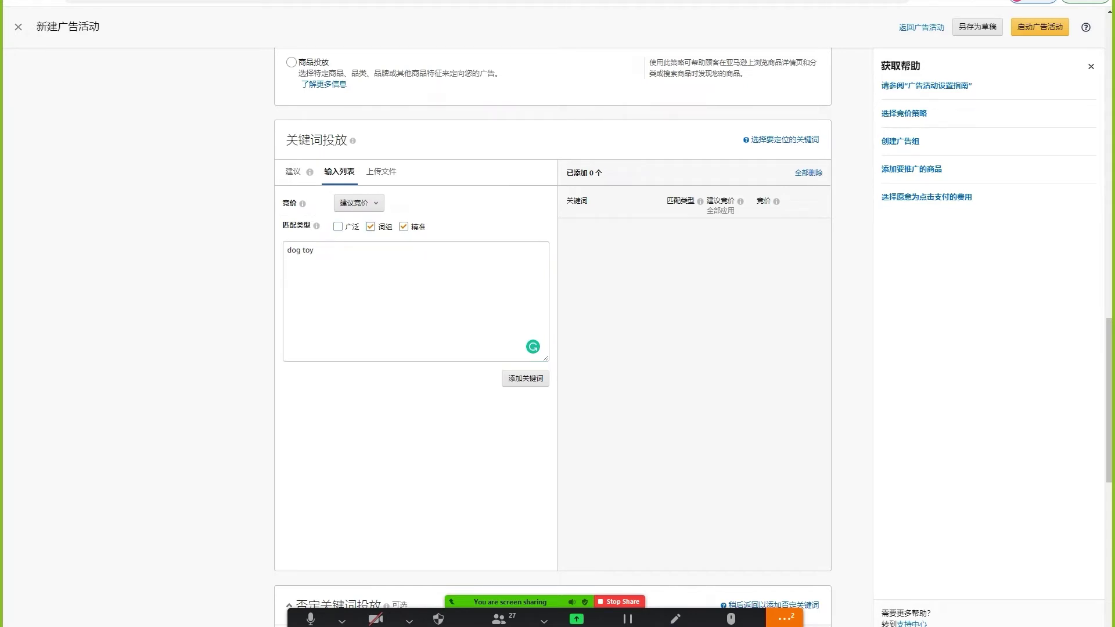
pyautogui.click(370, 227)
pyautogui.click(372, 262)
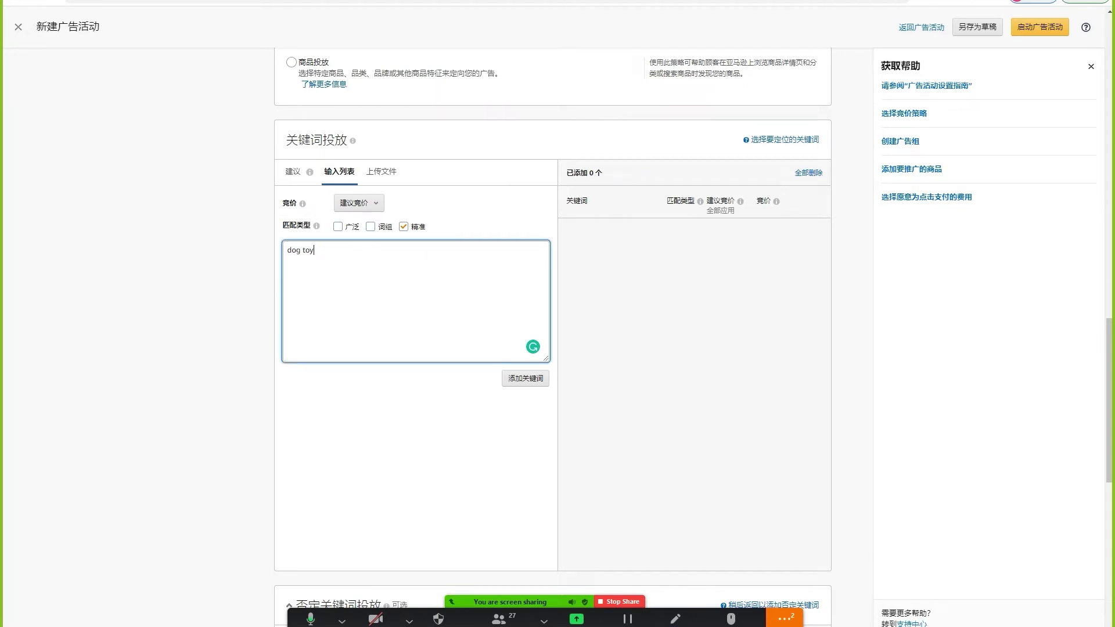
pyautogui.hotkey('ctrl', 'a')
pyautogui.click(315, 251)
pyautogui.click(371, 226)
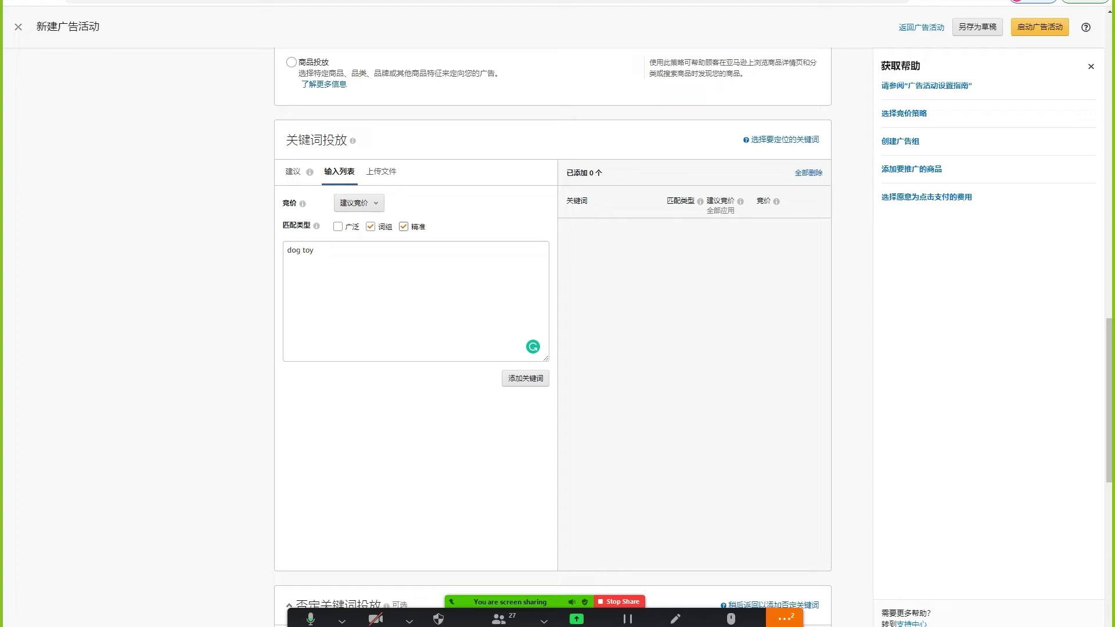
# Add the dog toy keyword to the targeting list with a bid of $0.40.
pyautogui.click(525, 379)
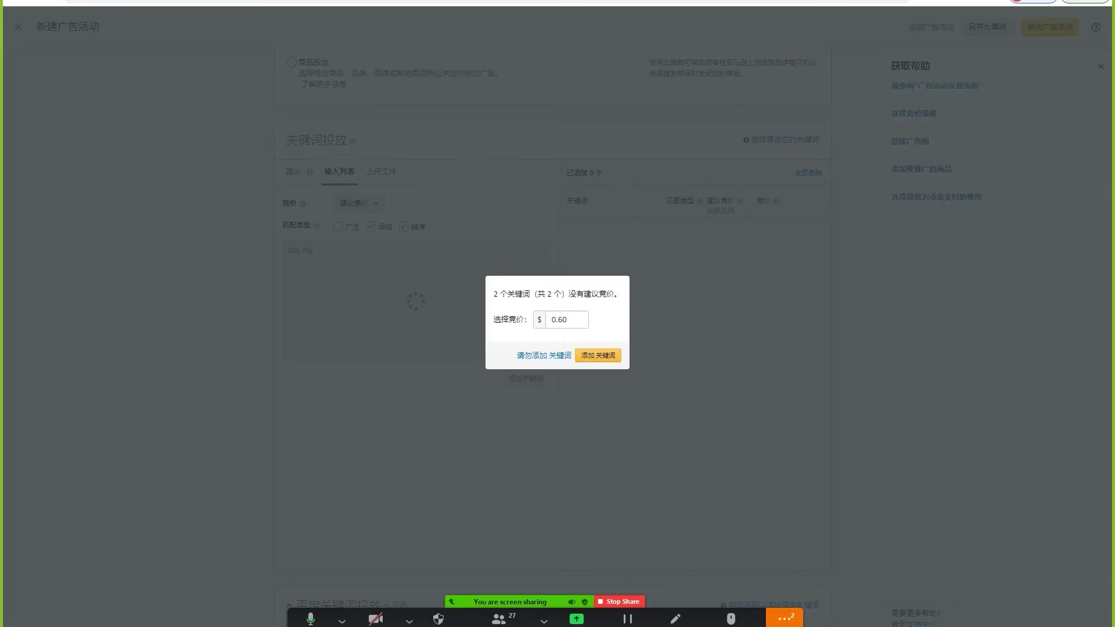
pyautogui.click(572, 320)
pyautogui.doubleClick(560, 320)
pyautogui.write('0.40')
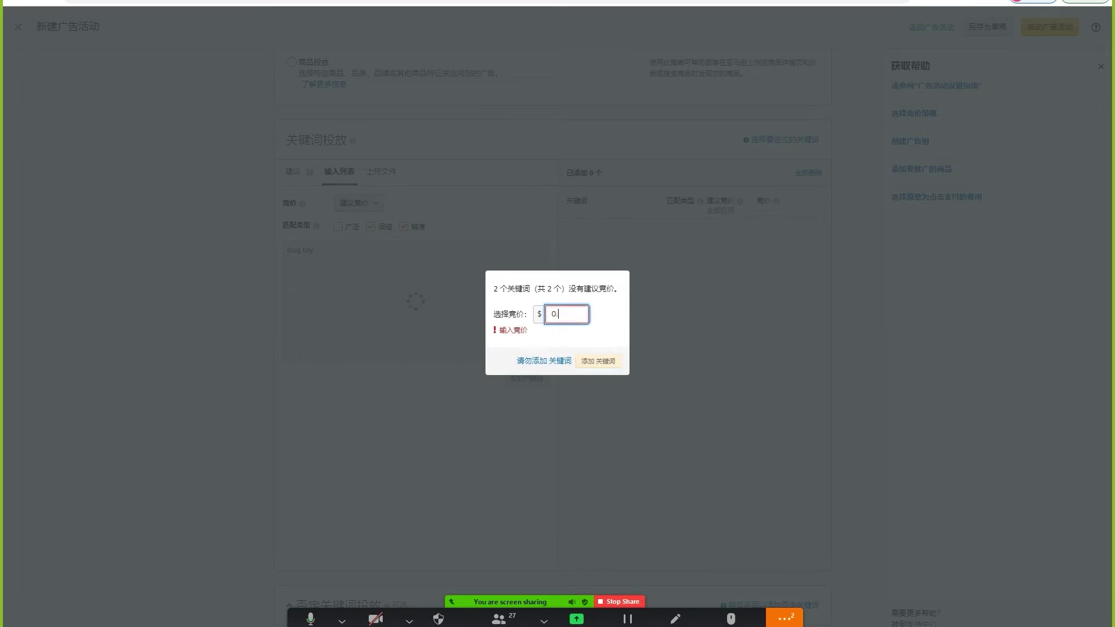
pyautogui.press('Return')
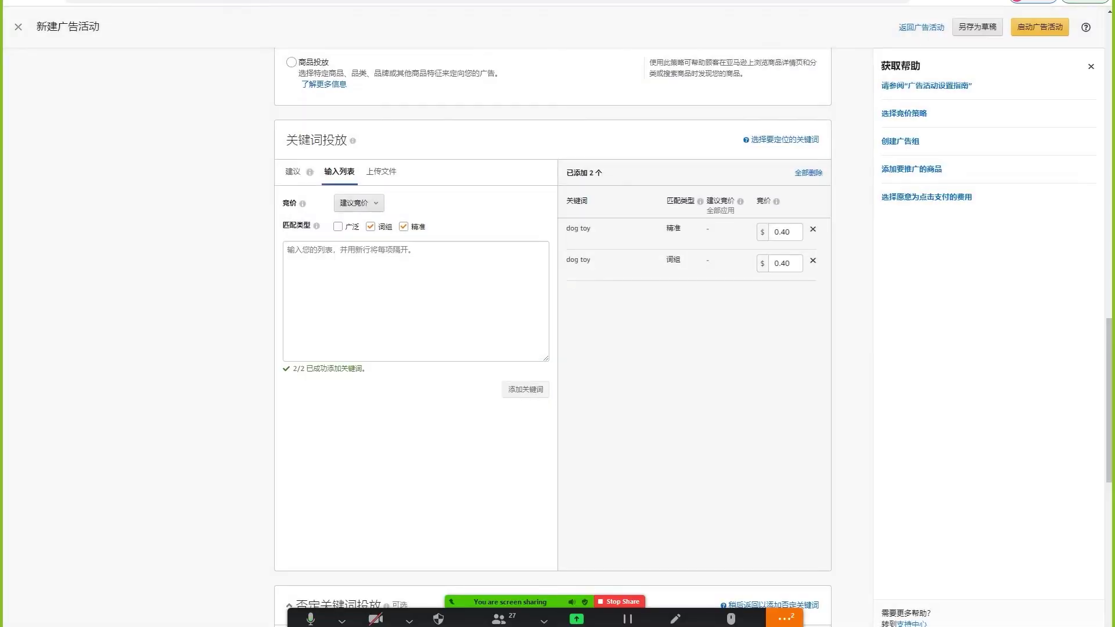
# Review the match types, suggested bids and bids of the added dog toy keywords.
pyautogui.scroll(-1, 553, 337)
pyautogui.scroll(1, 553, 337)
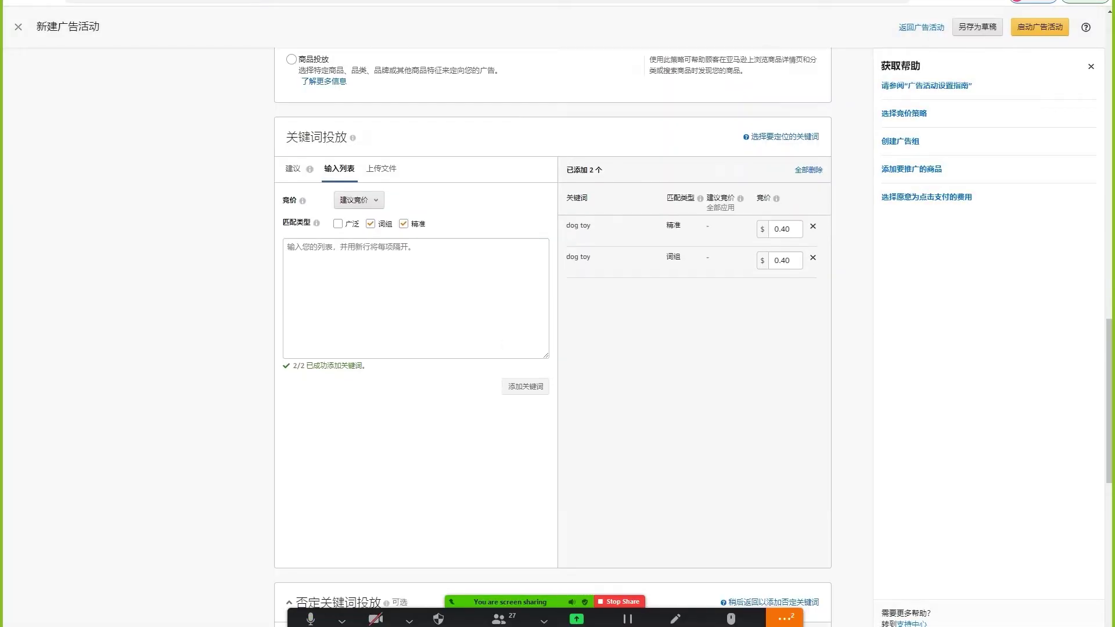
pyautogui.moveTo(705, 229); pyautogui.dragTo(713, 260)
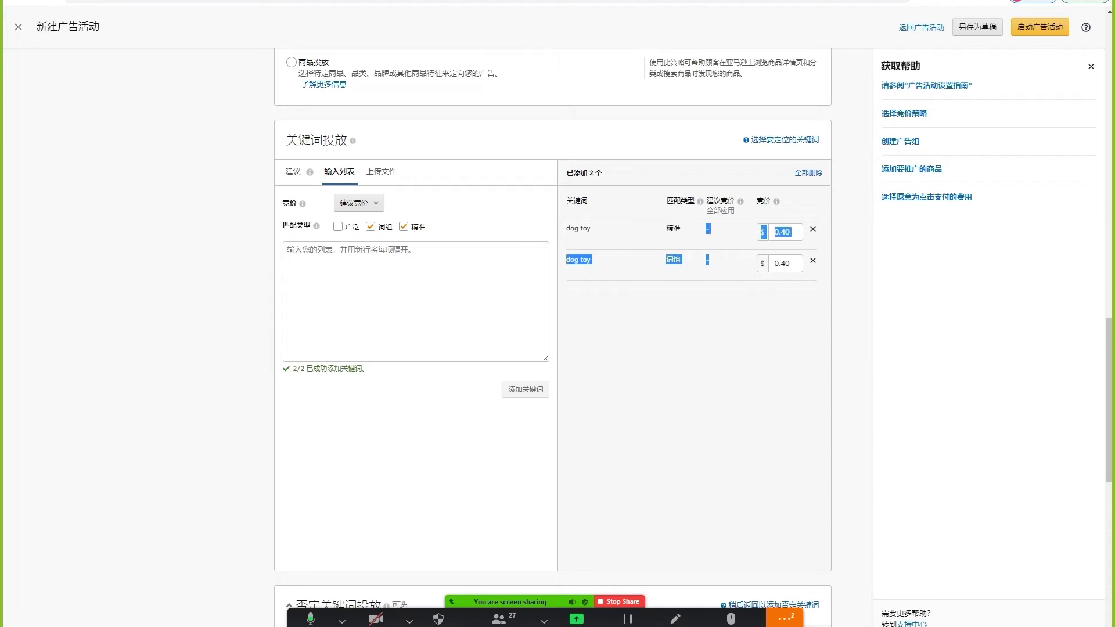
pyautogui.click(713, 264)
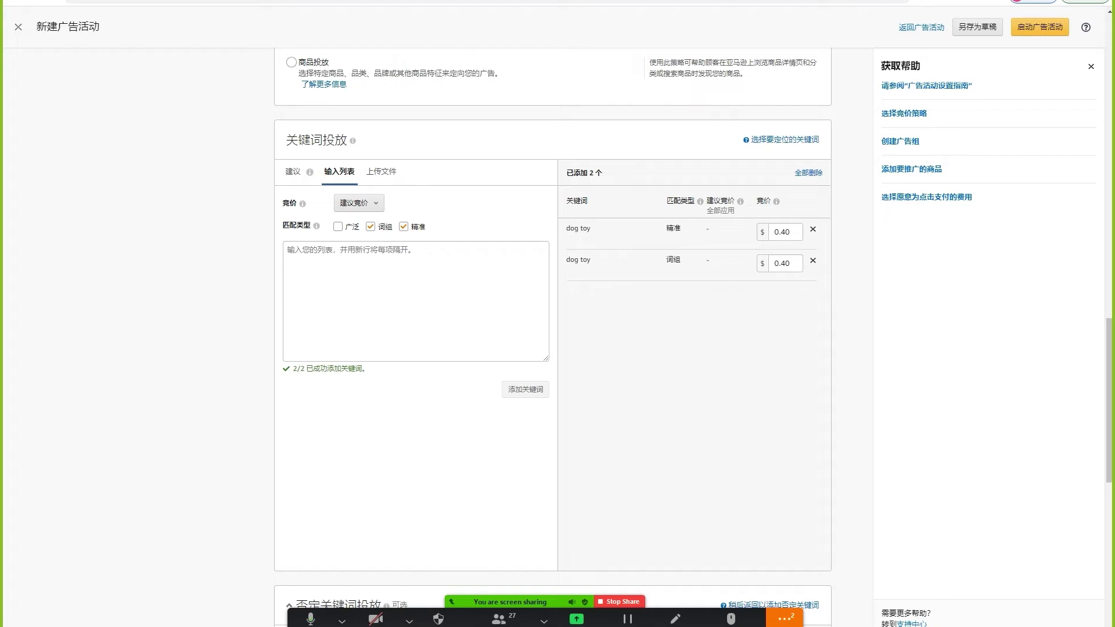
pyautogui.scroll(1, 552, 314)
pyautogui.scroll(-4, 552, 313)
pyautogui.scroll(1, 552, 314)
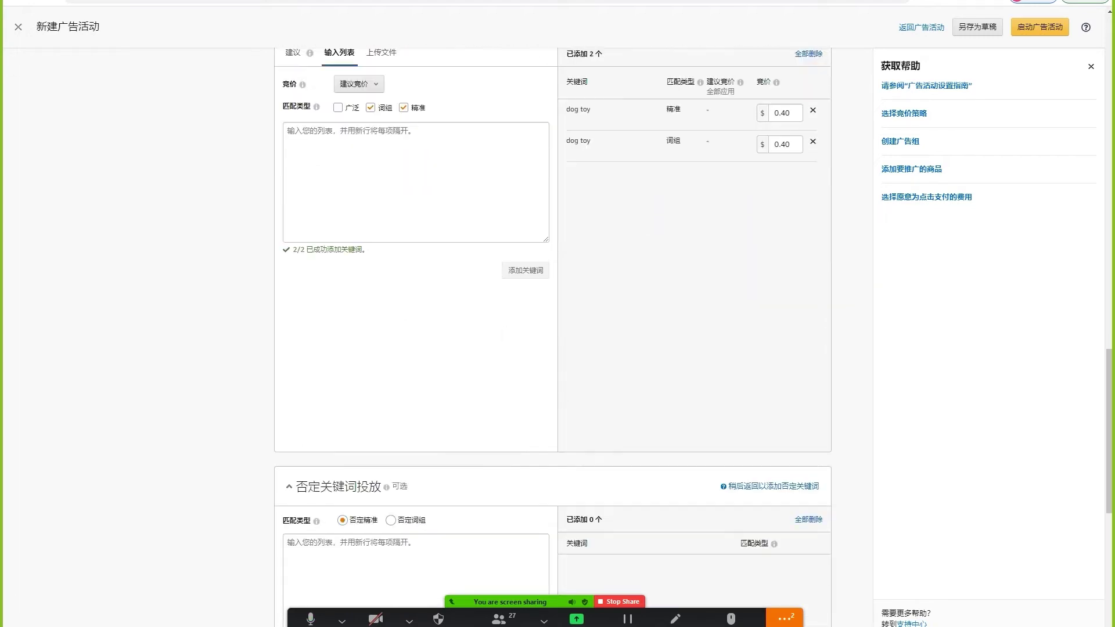
pyautogui.scroll(1, 552, 313)
pyautogui.scroll(-3, 552, 313)
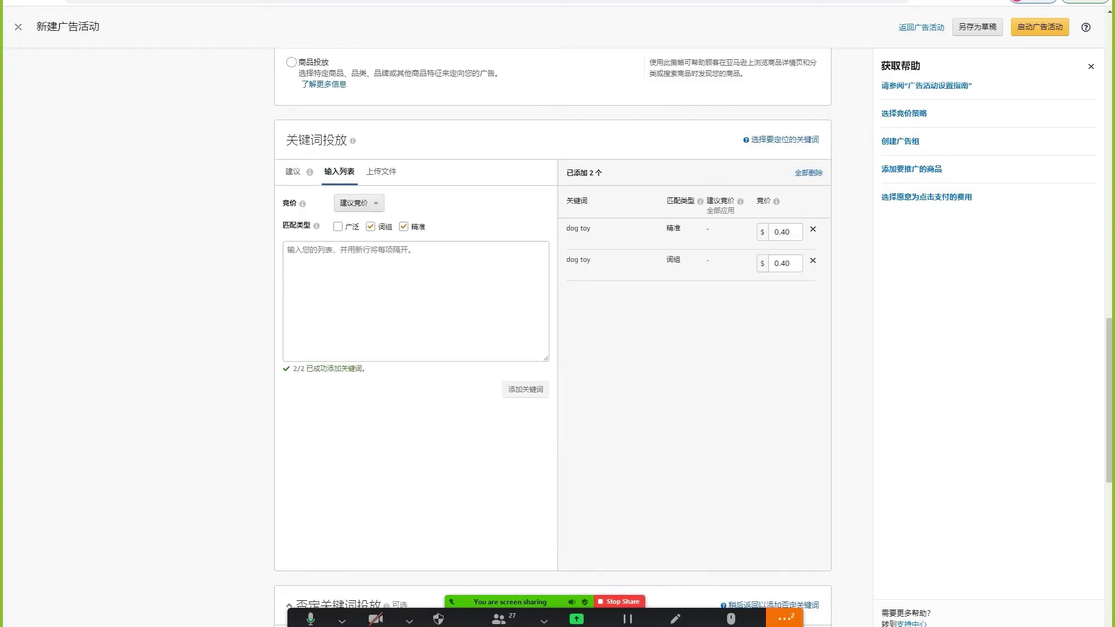
# Add "canon printer ink" as a negative keyword with match type 否定精准 under 否定关键词投放.
pyautogui.scroll(-9, 552, 320)
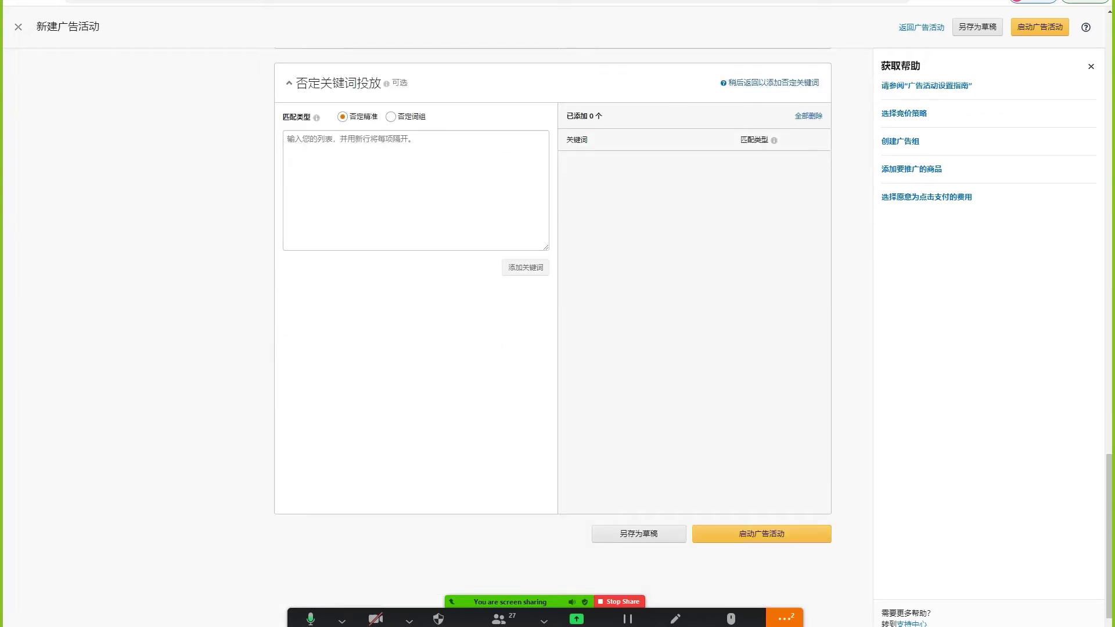
pyautogui.click(416, 191)
pyautogui.click(415, 191)
pyautogui.write('printer i')
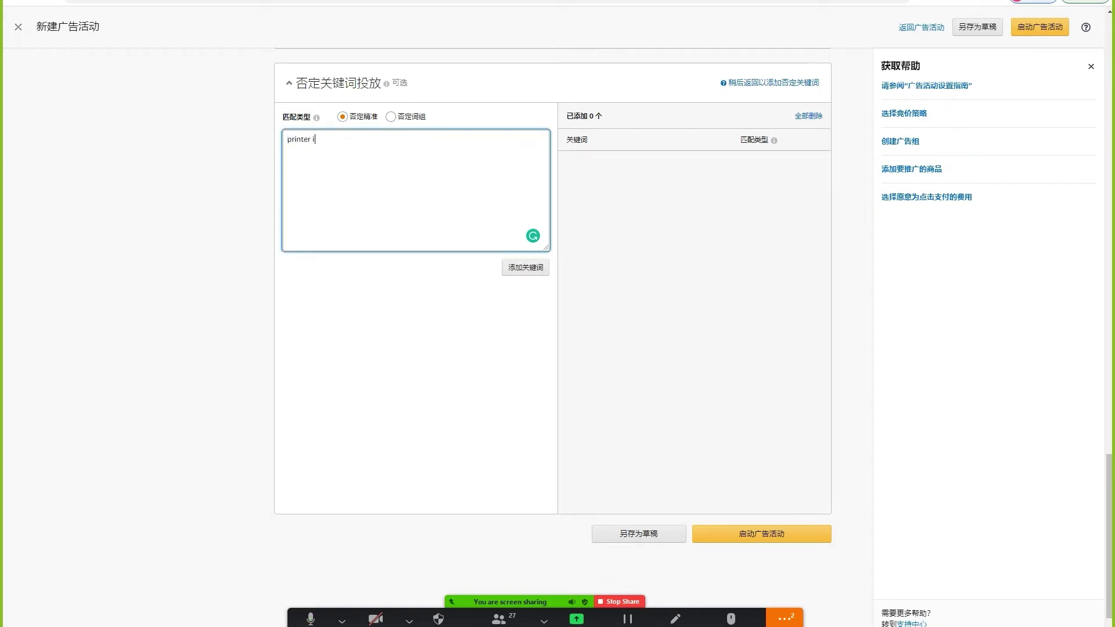
pyautogui.write('nk')
pyautogui.write('canon')
pyautogui.scroll(1, 552, 313)
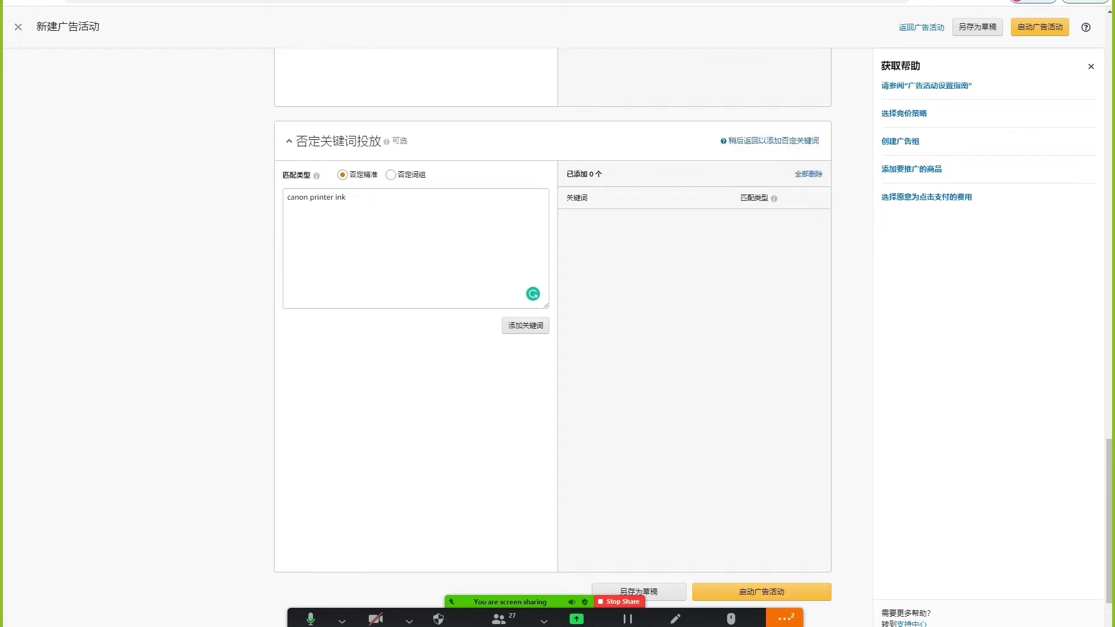
pyautogui.click(347, 197)
pyautogui.click(525, 326)
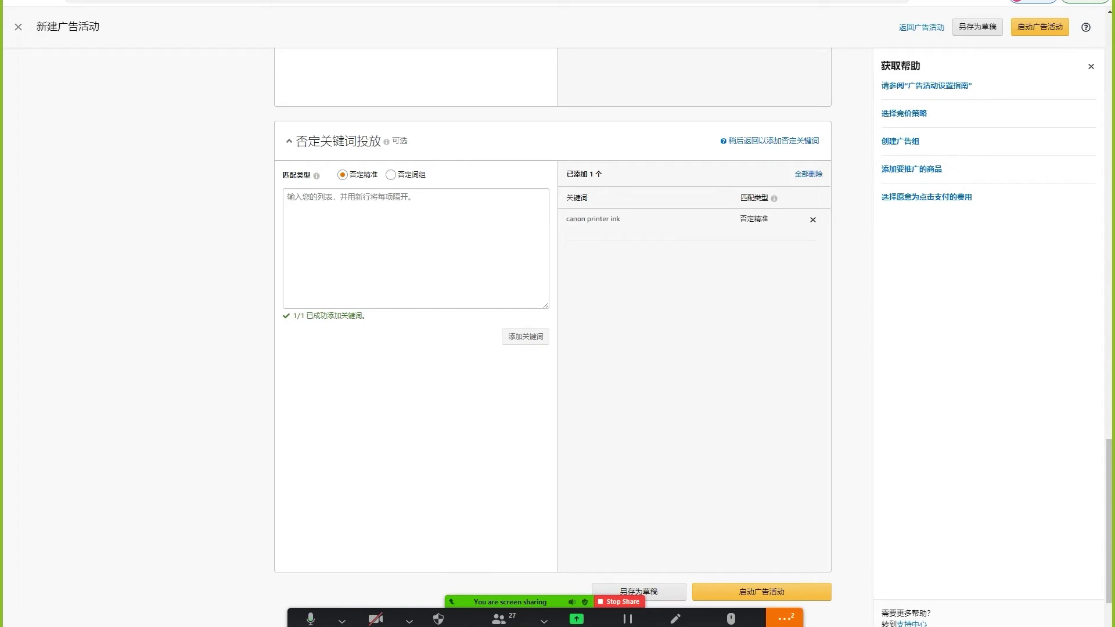
# Change the targeting strategy of the ad group to 商品投放.
pyautogui.scroll(-1, 552, 320)
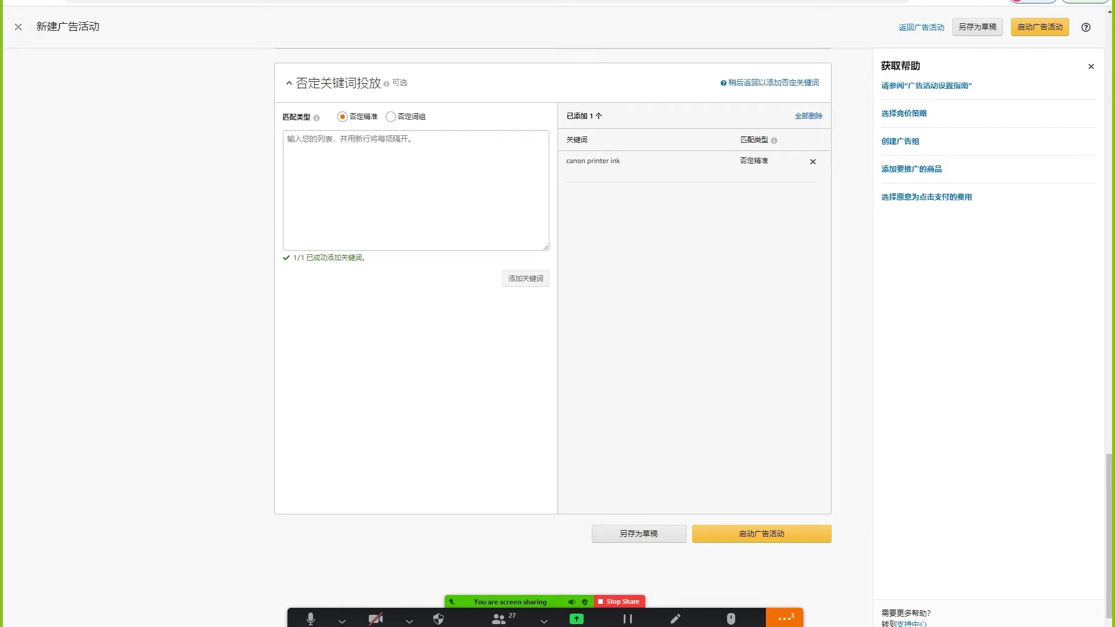
pyautogui.scroll(10, 553, 291)
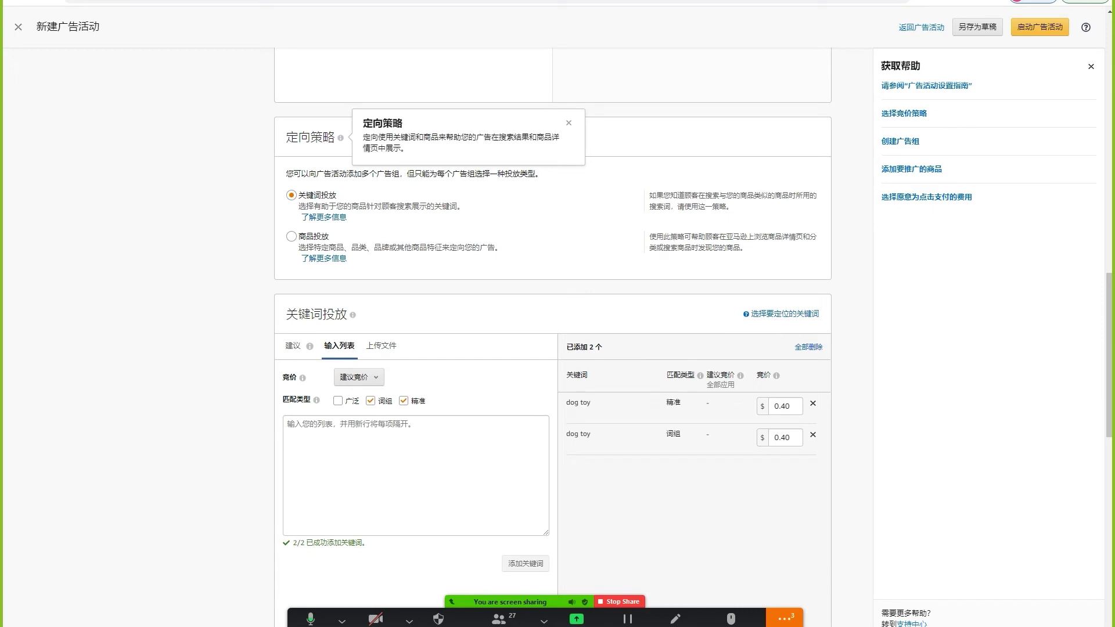
pyautogui.scroll(-2, 341, 140)
pyautogui.scroll(-5, 553, 337)
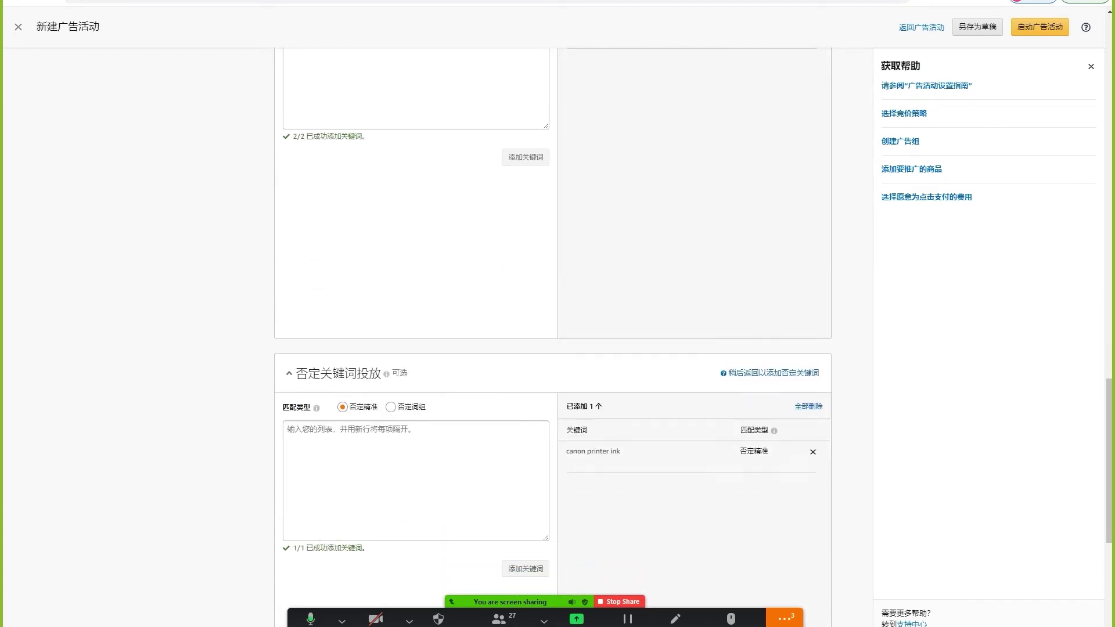
pyautogui.scroll(-6, 553, 290)
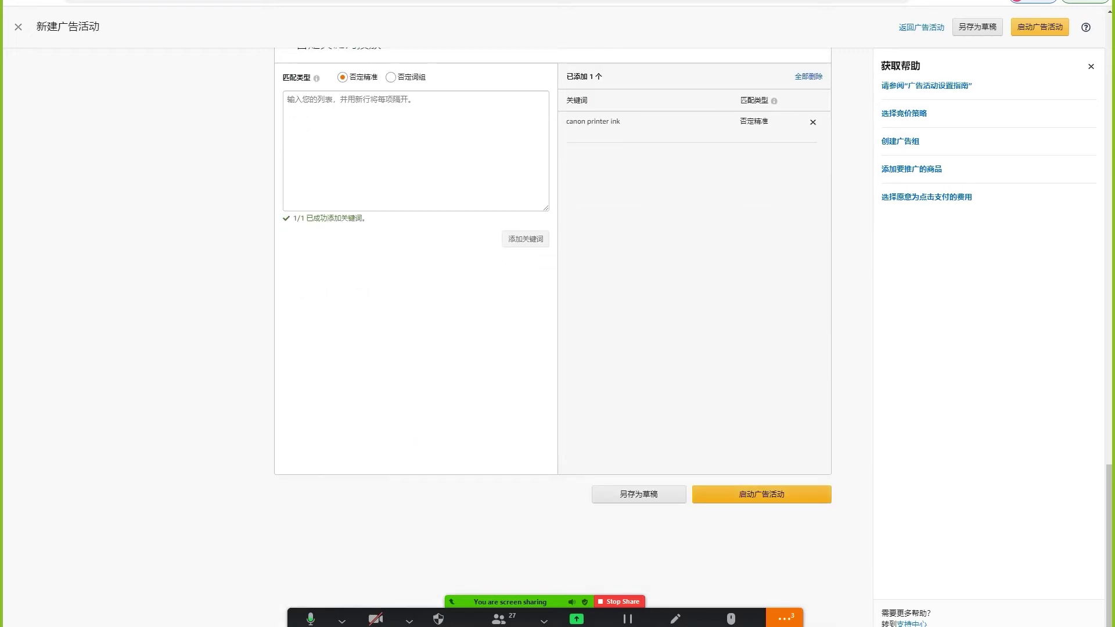
pyautogui.scroll(9, 553, 290)
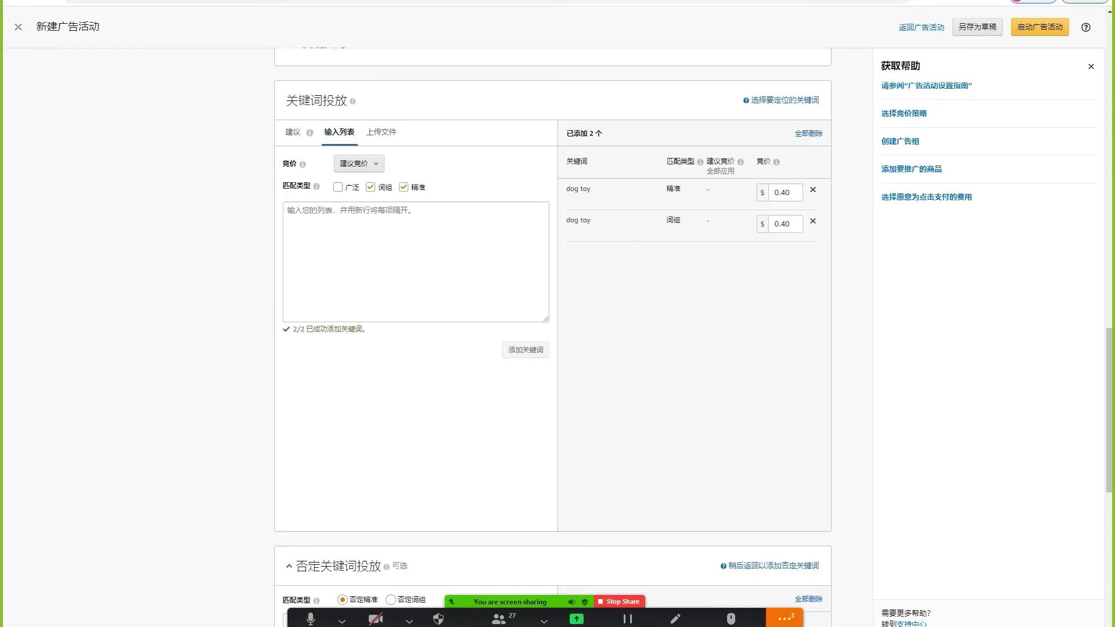
pyautogui.scroll(3, 553, 290)
pyautogui.click(291, 196)
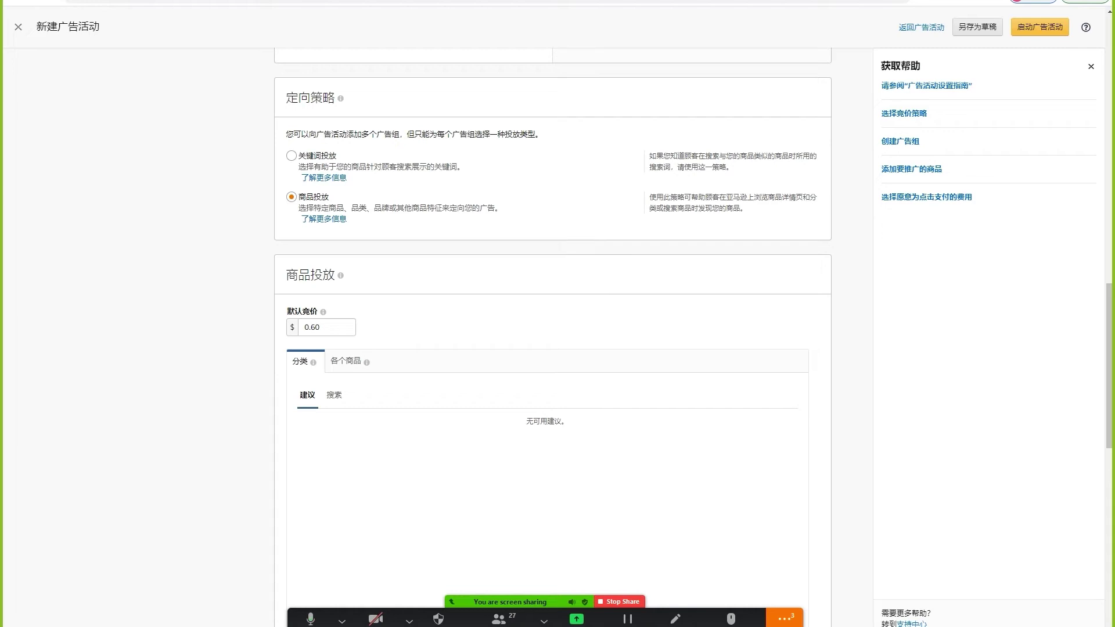
# Show the searchable category list under 分类 in the 商品投放 section.
pyautogui.scroll(-2, 553, 291)
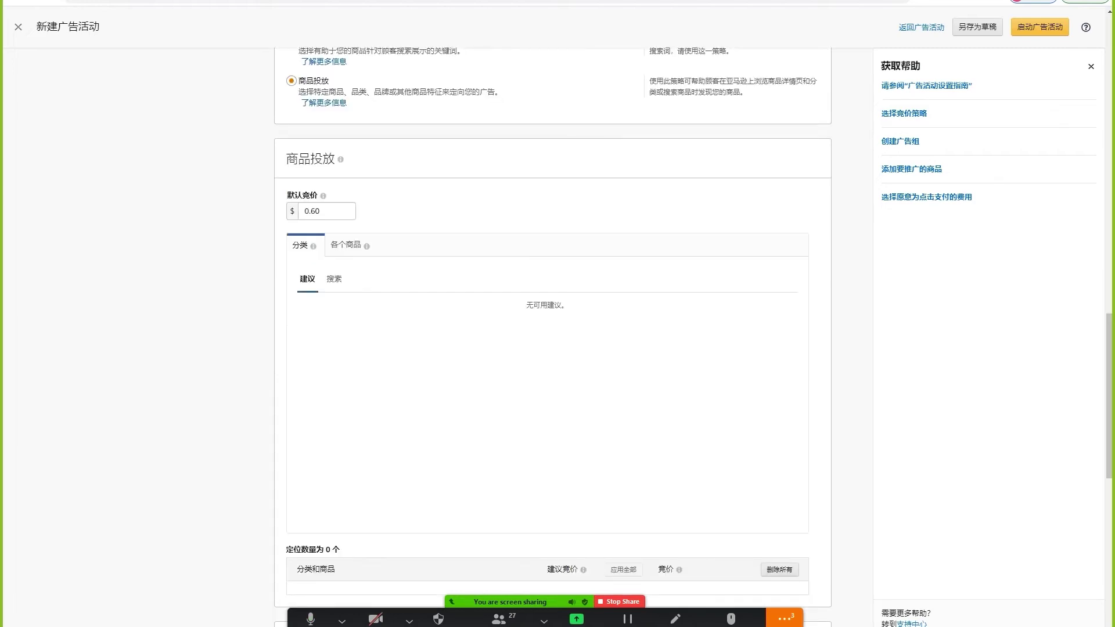
pyautogui.scroll(4, 553, 291)
pyautogui.scroll(-2, 553, 290)
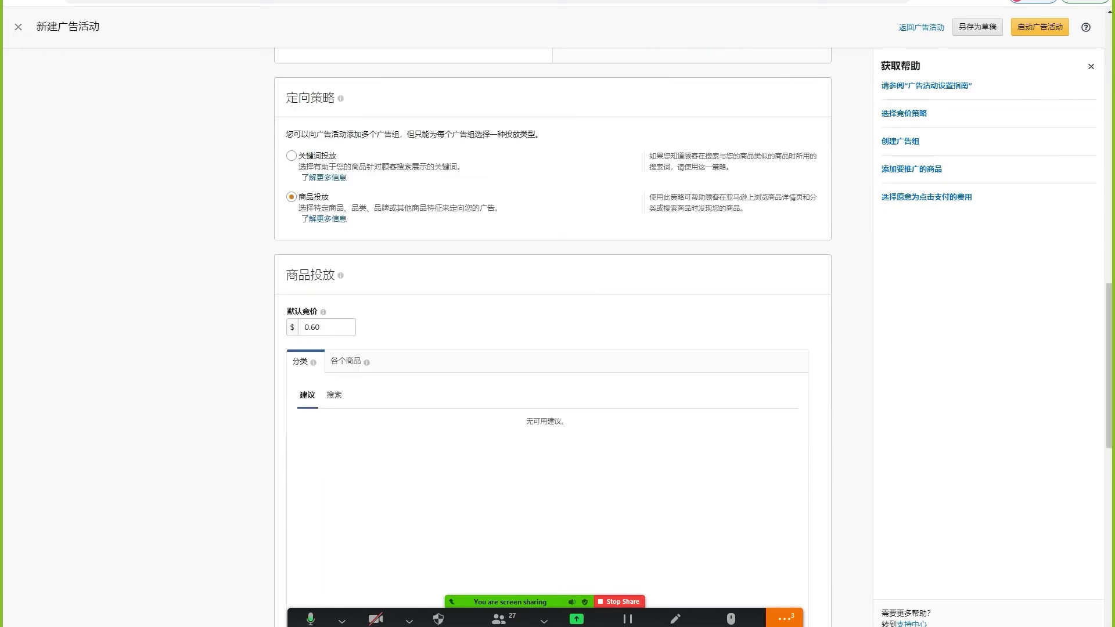
pyautogui.scroll(-2, 553, 290)
pyautogui.scroll(-2, 553, 291)
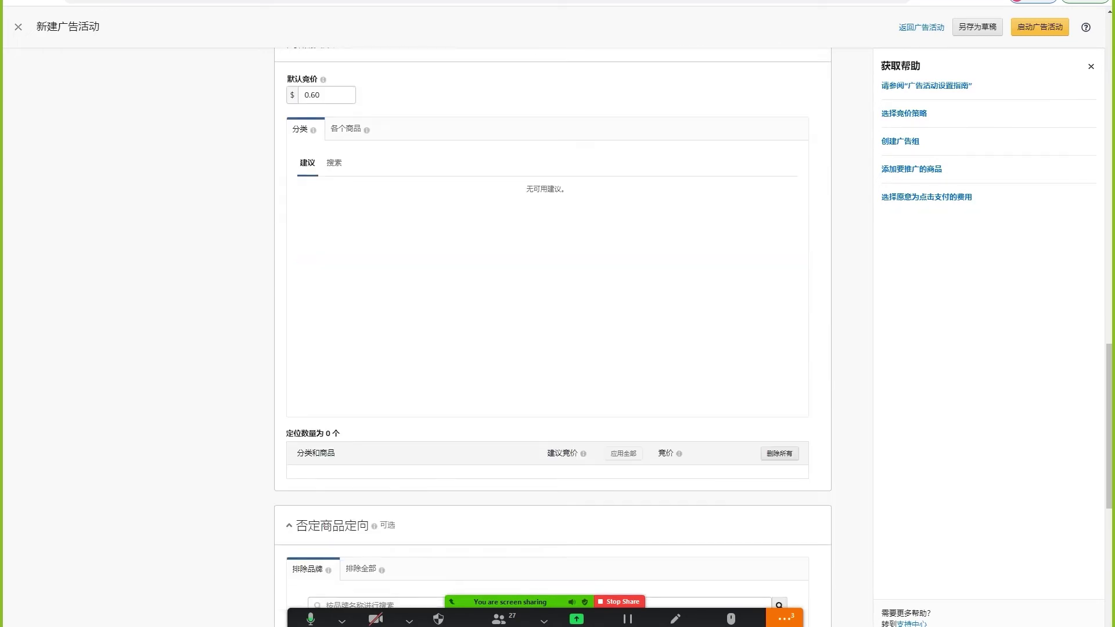
pyautogui.click(334, 163)
pyautogui.scroll(1, 553, 291)
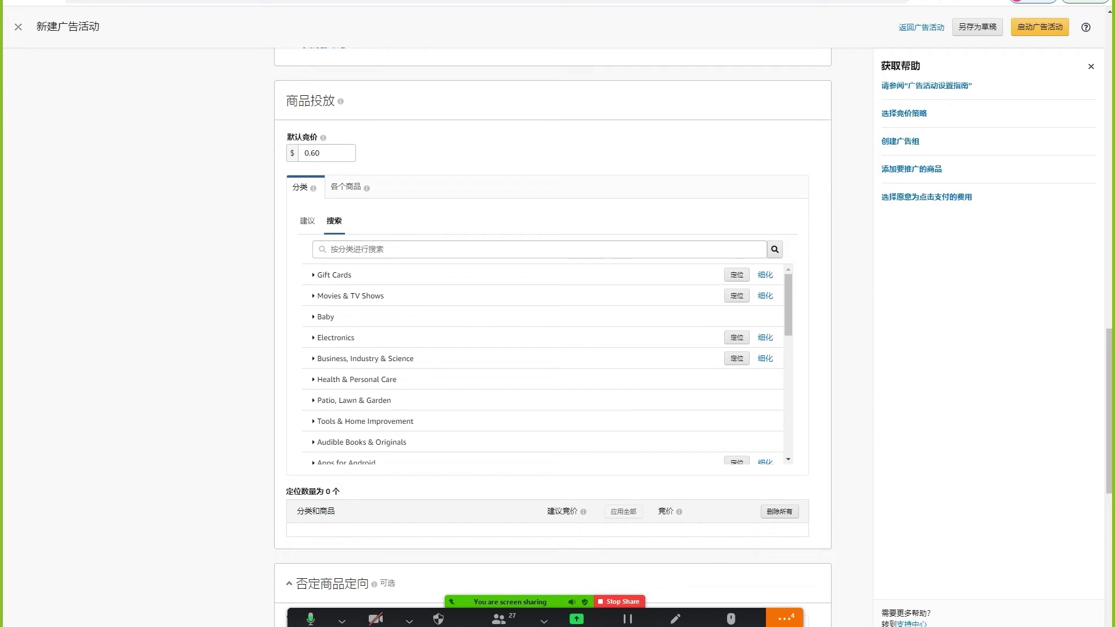
# Expand Electronics, GPS & Navigation and GPS Trackers, and add the GPS Dog Finders category as a target.
pyautogui.click(314, 339)
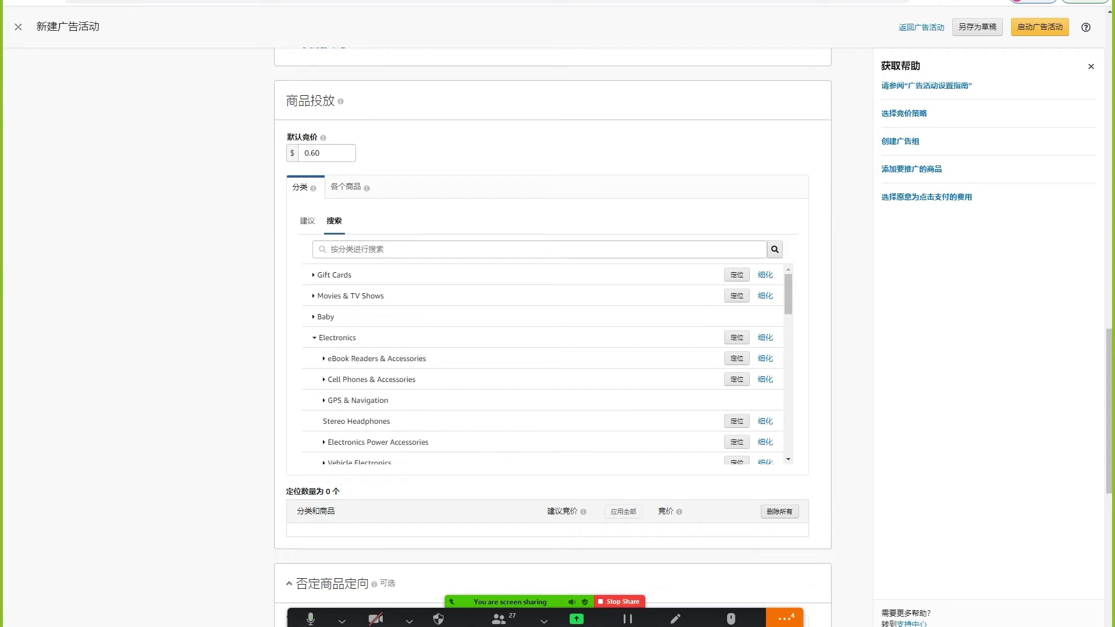
pyautogui.scroll(-1, 542, 365)
pyautogui.click(324, 342)
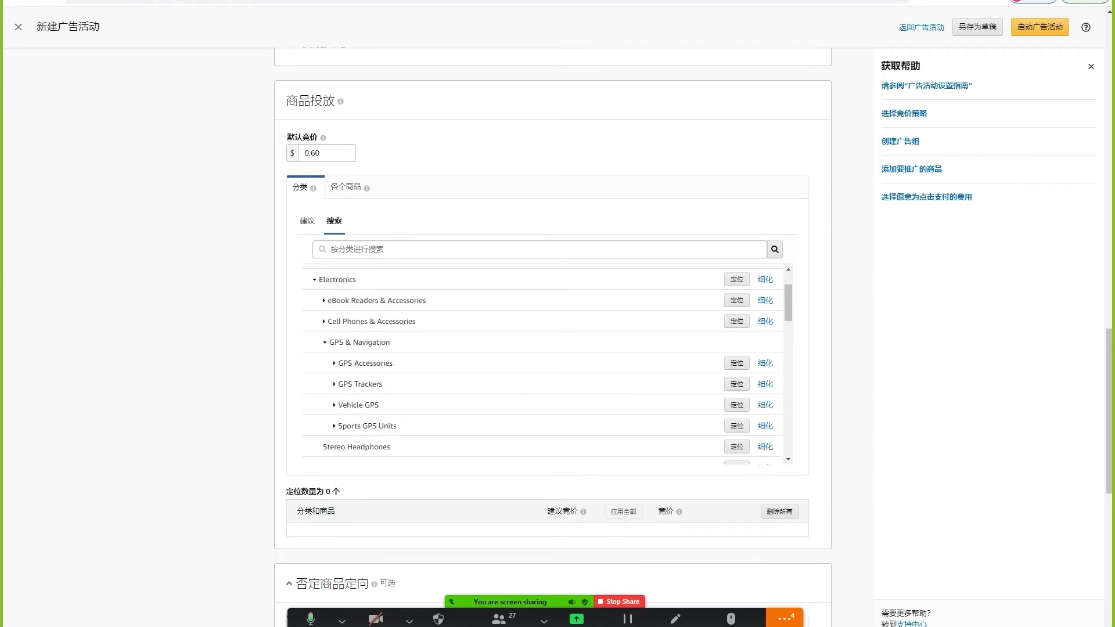
pyautogui.click(335, 384)
pyautogui.scroll(-1, 543, 364)
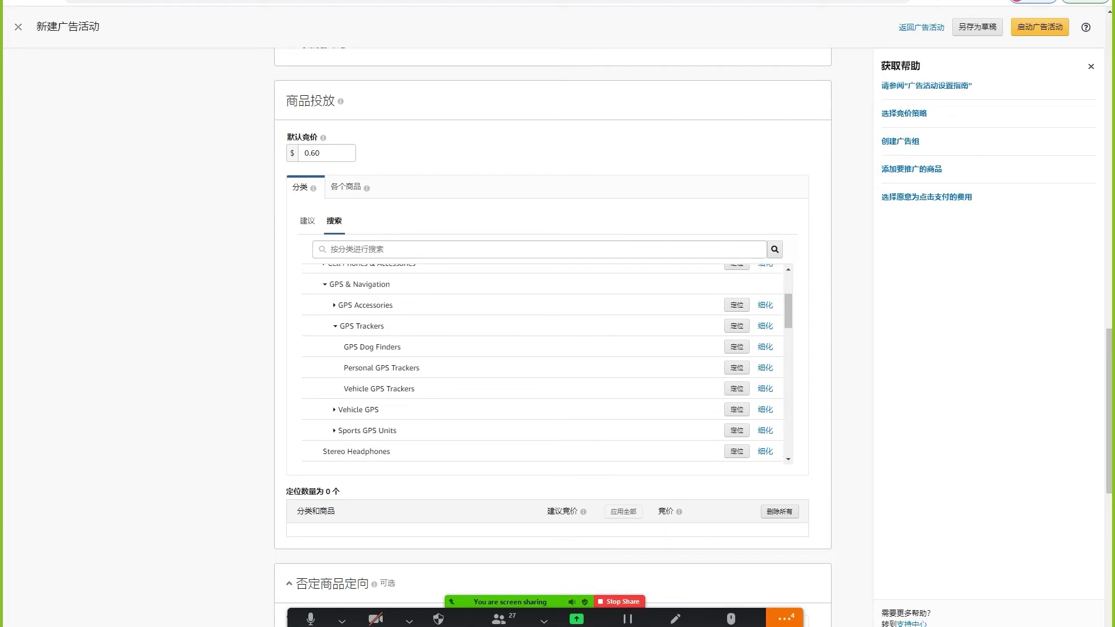
pyautogui.click(737, 347)
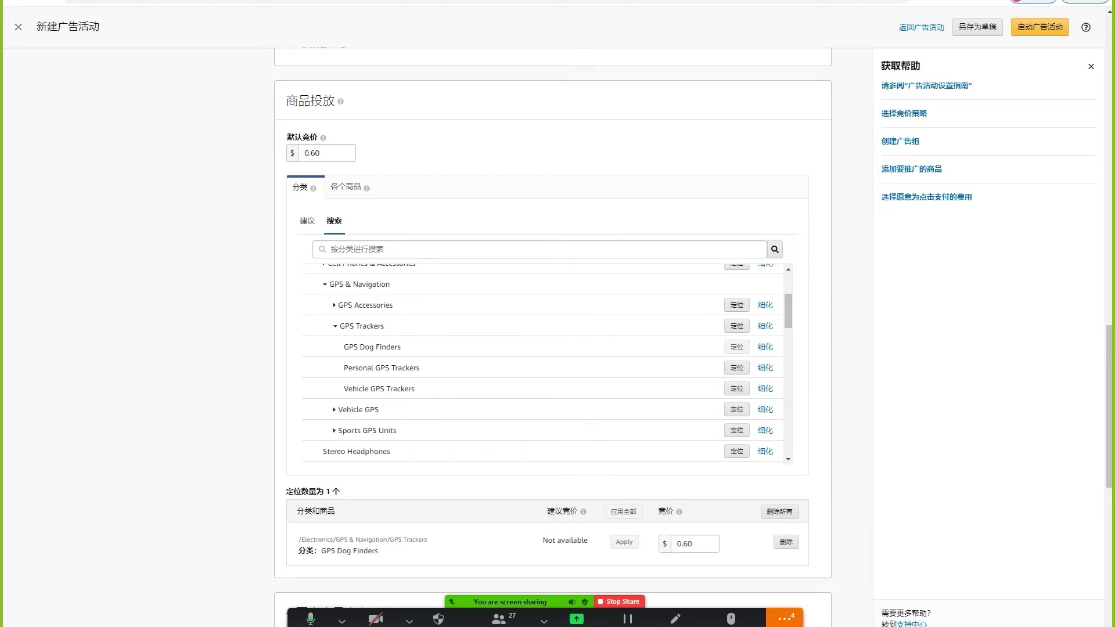
# Check the GPS Dog Finders entry in the target list and view the 各个商品 targeting options.
pyautogui.scroll(-4, 552, 522)
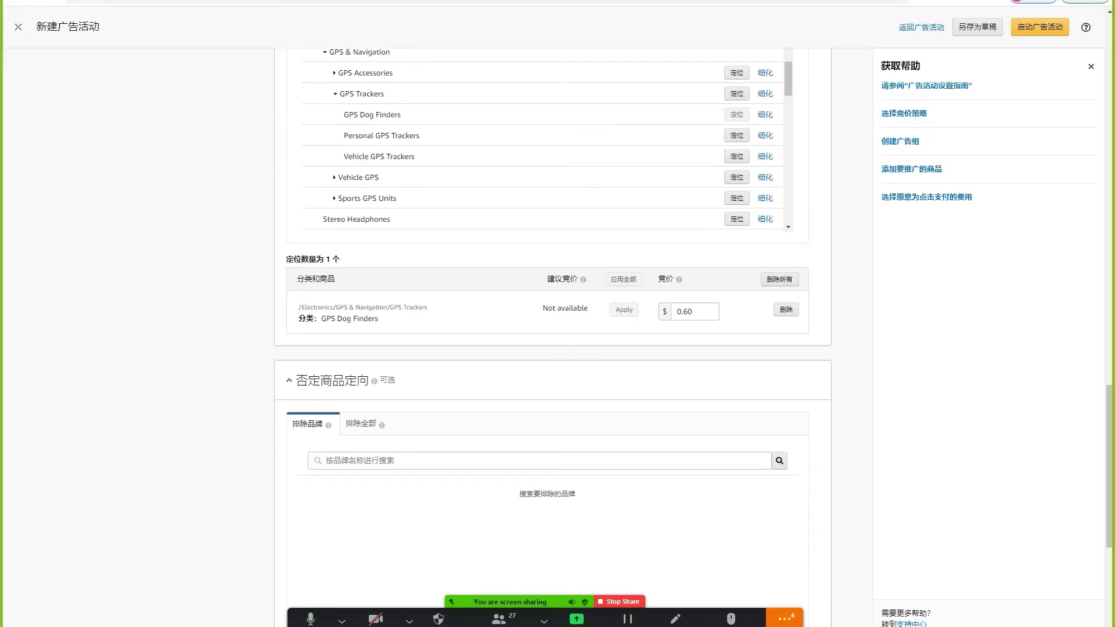
pyautogui.moveTo(321, 319); pyautogui.dragTo(378, 319)
pyautogui.click(379, 319)
pyautogui.scroll(3, 552, 291)
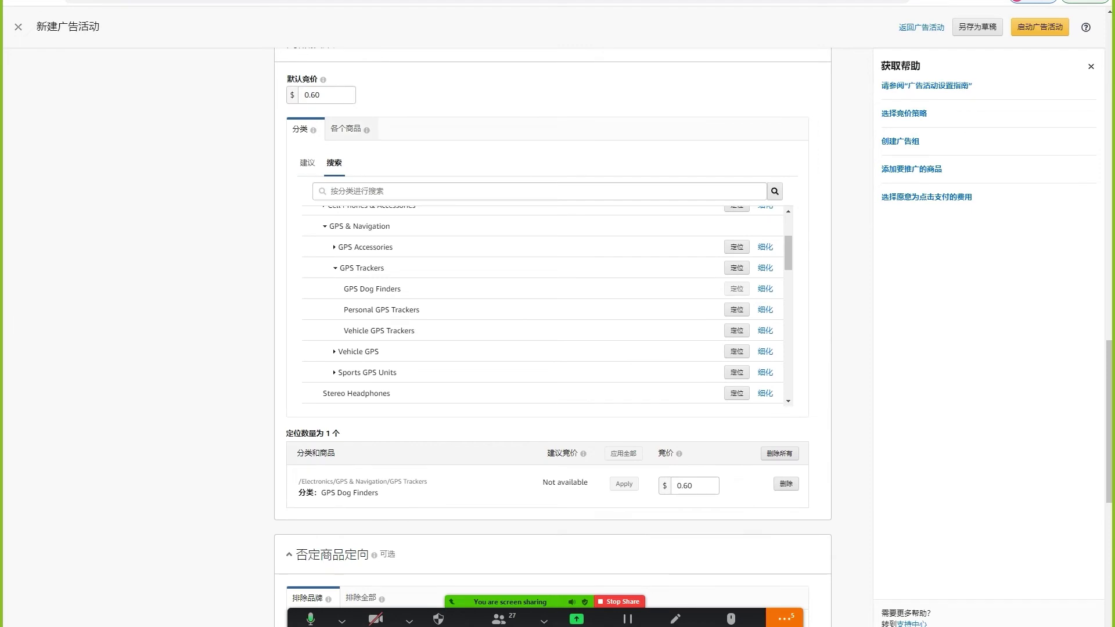
pyautogui.click(347, 129)
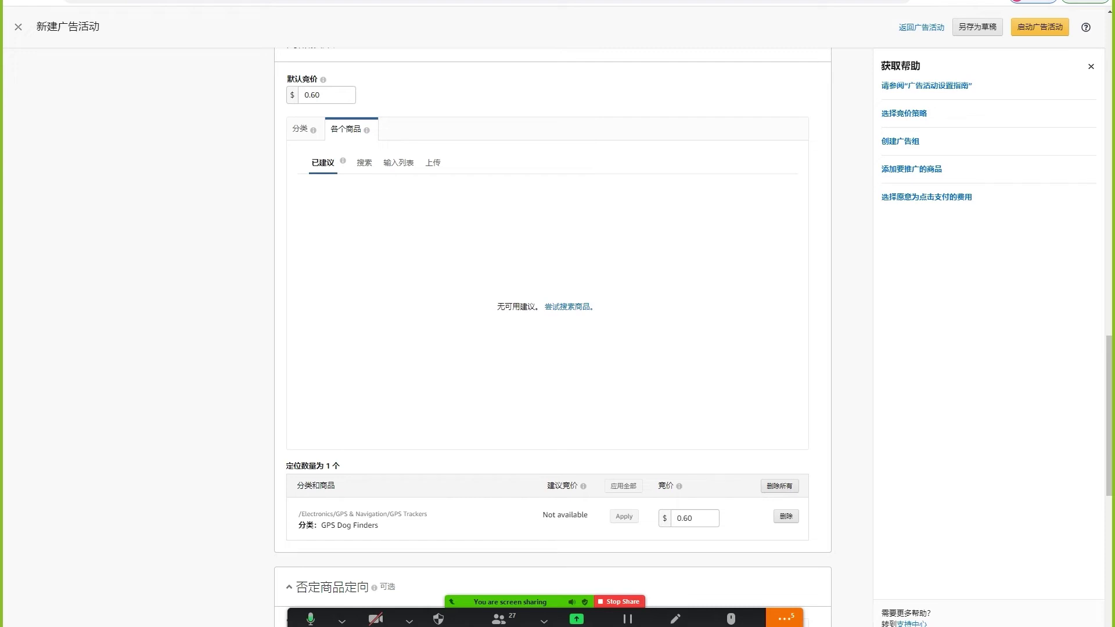
# Look up the pink NEWANOVI mug's product page, search the individual products for ASIN B07YS7NDDP and add it as a target.
pyautogui.hotkey('ctrl', 'Tab')
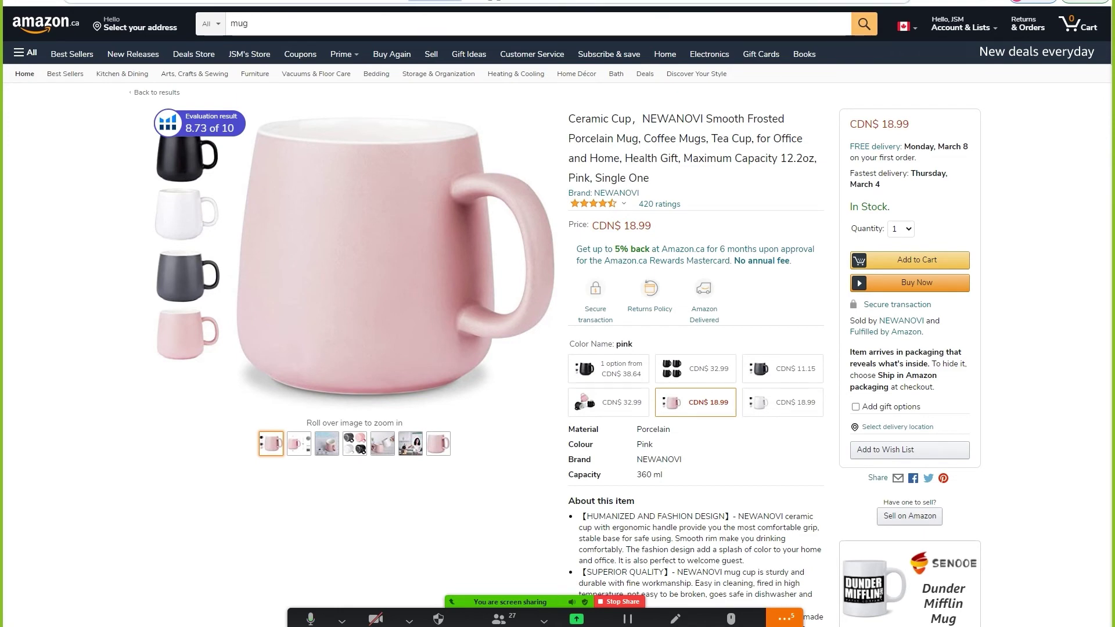
pyautogui.hotkey('ctrl', 'Tab')
pyautogui.hotkey('ctrl', 'Tab')
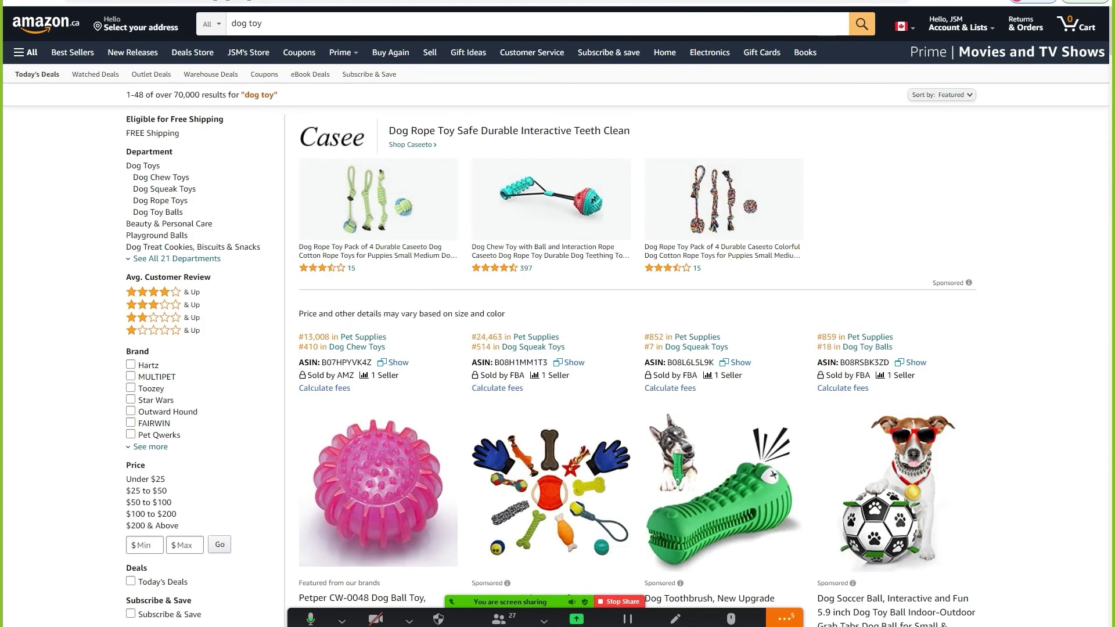
pyautogui.scroll(-2, 548, 325)
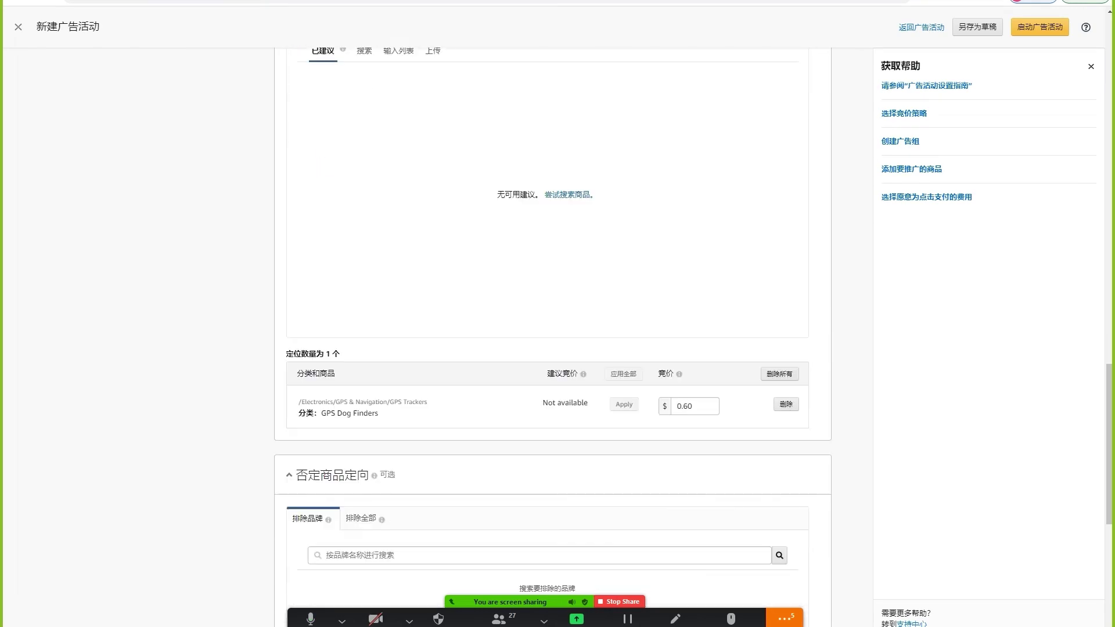
pyautogui.scroll(2, 548, 325)
pyautogui.click(364, 163)
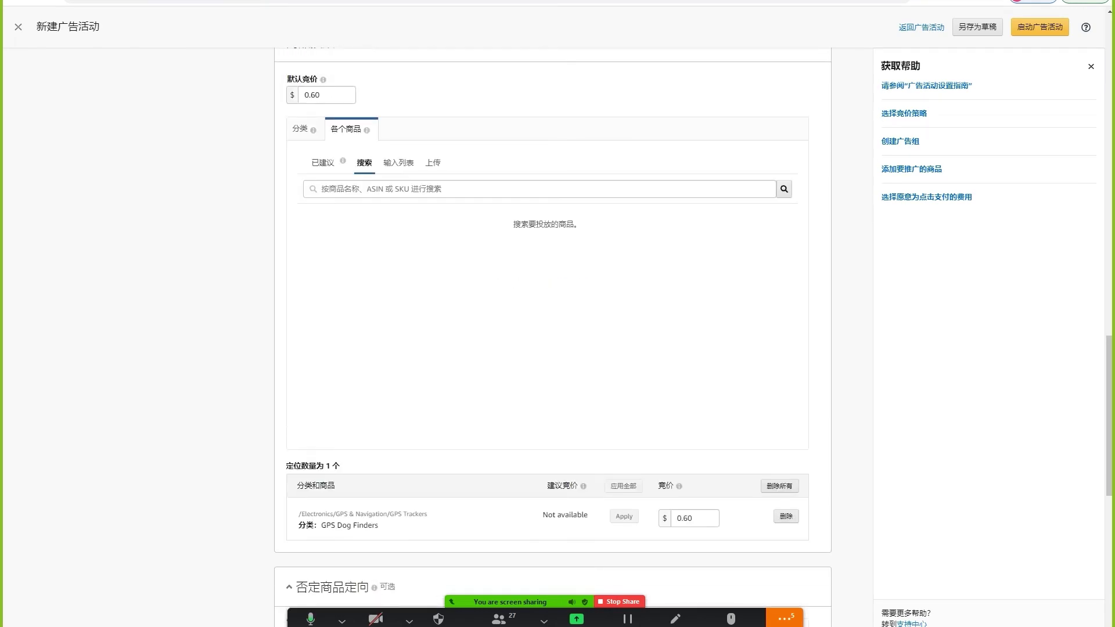
pyautogui.click(539, 189)
pyautogui.write('B07YS7NDDP')
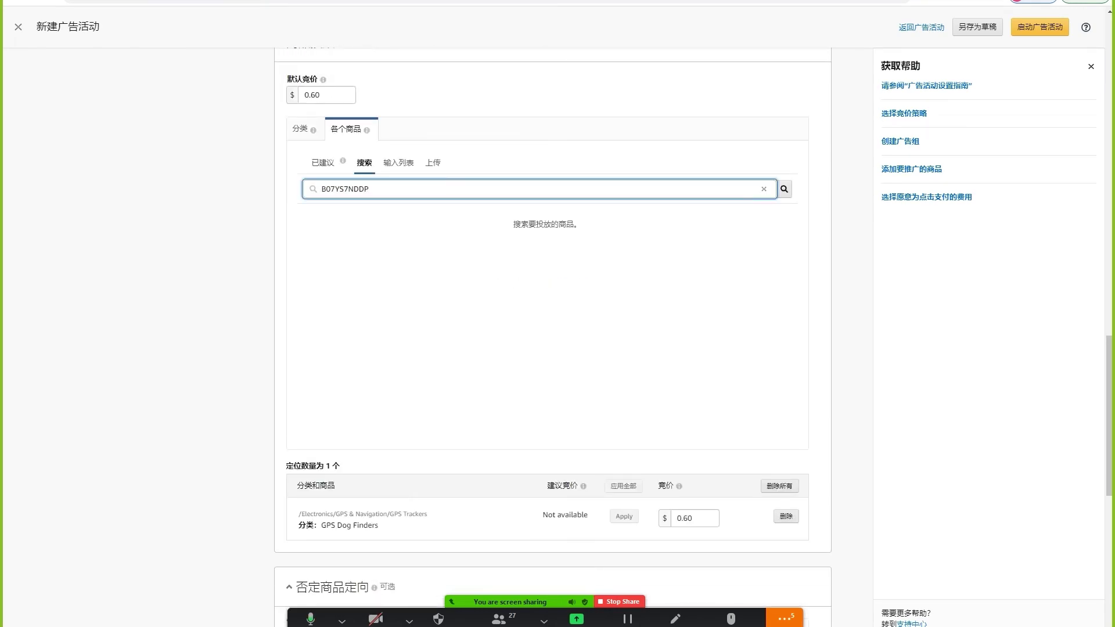
pyautogui.press('Return')
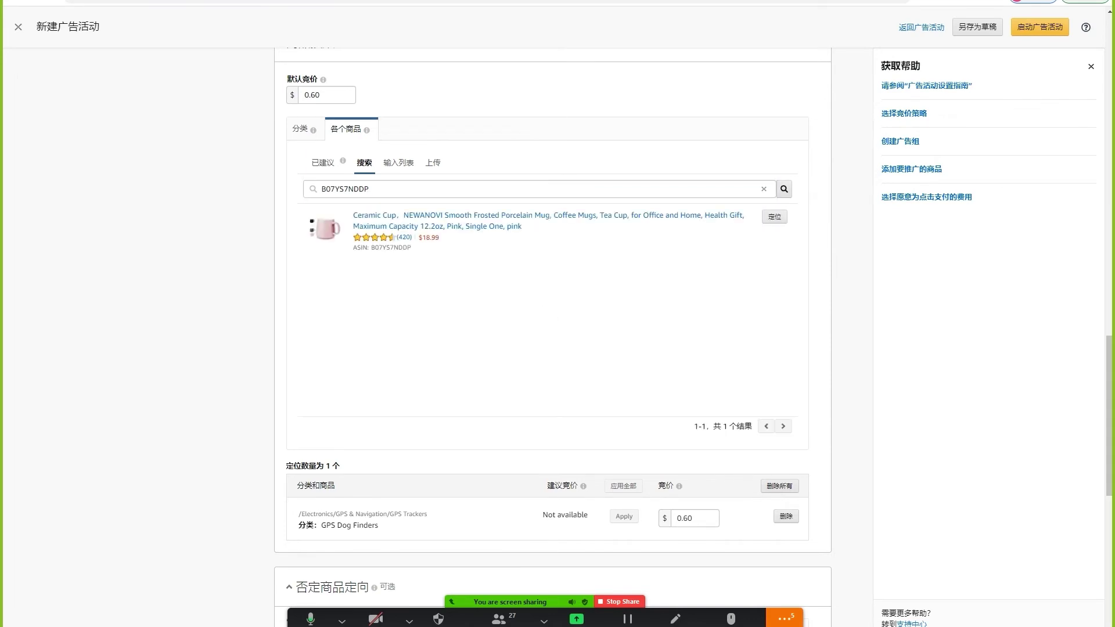
pyautogui.click(775, 216)
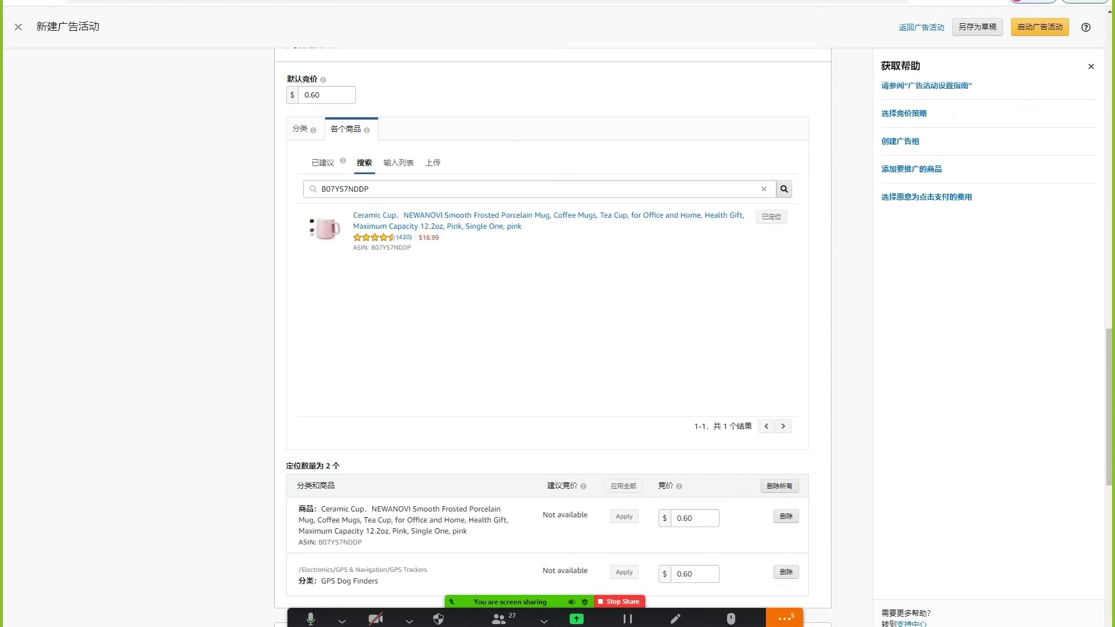
# Check the bid field of the newly targeted mug in the list of targeted categories and products.
pyautogui.scroll(-3, 775, 216)
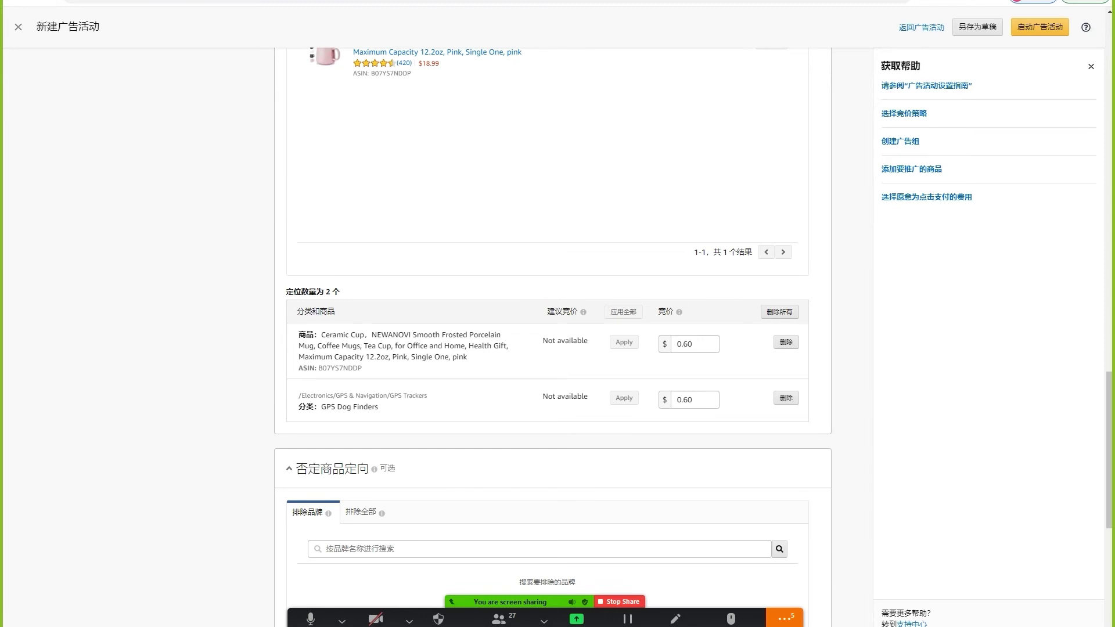
pyautogui.doubleClick(685, 345)
pyautogui.click(745, 344)
pyautogui.click(785, 619)
pyautogui.click(785, 619)
pyautogui.scroll(-3, 552, 320)
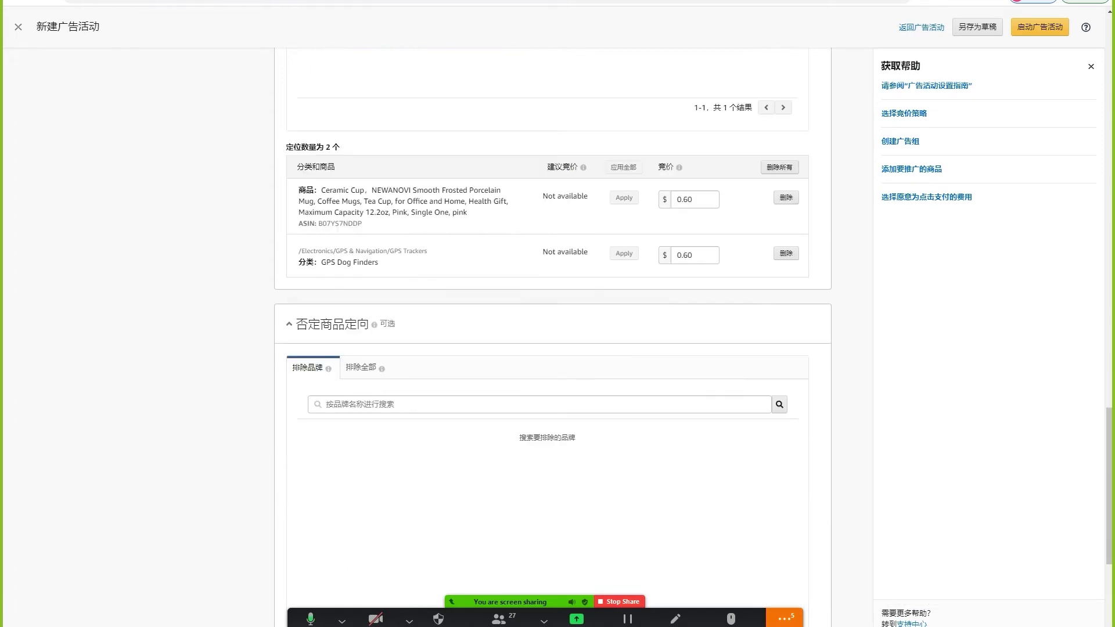
# Review the optional 否定商品定向 section, including the brand exclusion search and the list of negative targets.
pyautogui.scroll(-1, 552, 320)
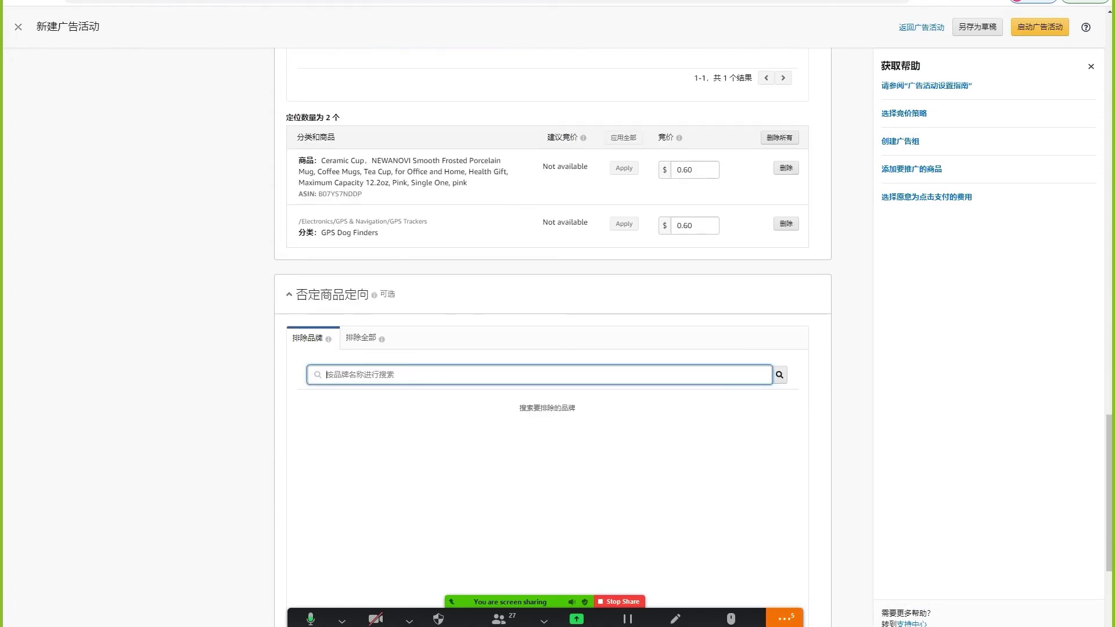
pyautogui.click(540, 375)
pyautogui.click(548, 453)
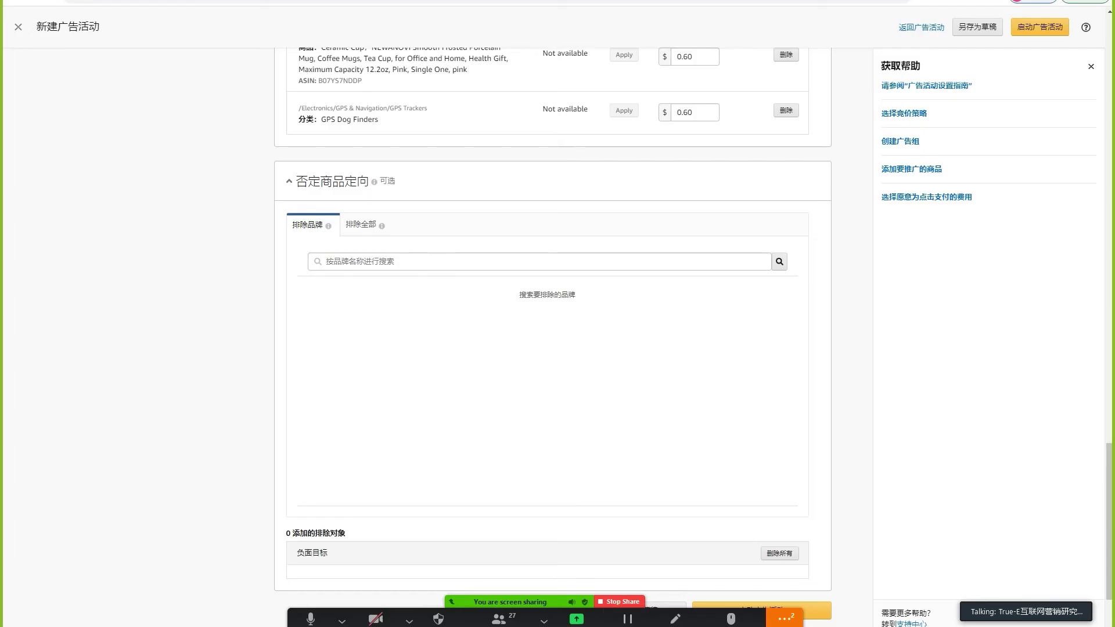
pyautogui.scroll(5, 552, 320)
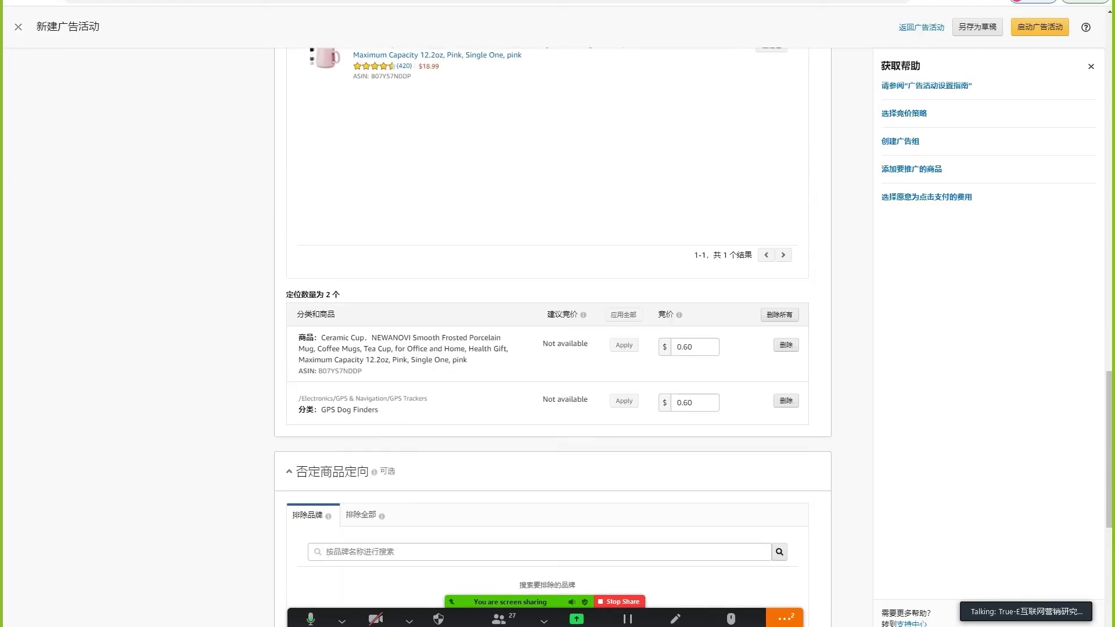
pyautogui.scroll(-7, 552, 319)
pyautogui.scroll(8, 552, 319)
pyautogui.scroll(-8, 552, 320)
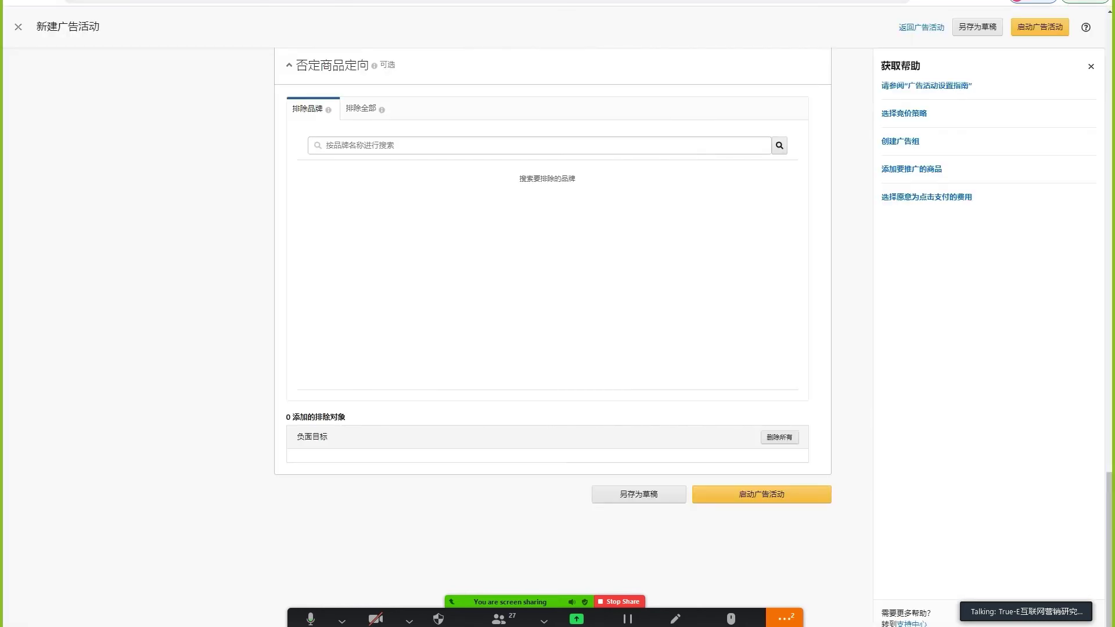
pyautogui.scroll(10, 552, 290)
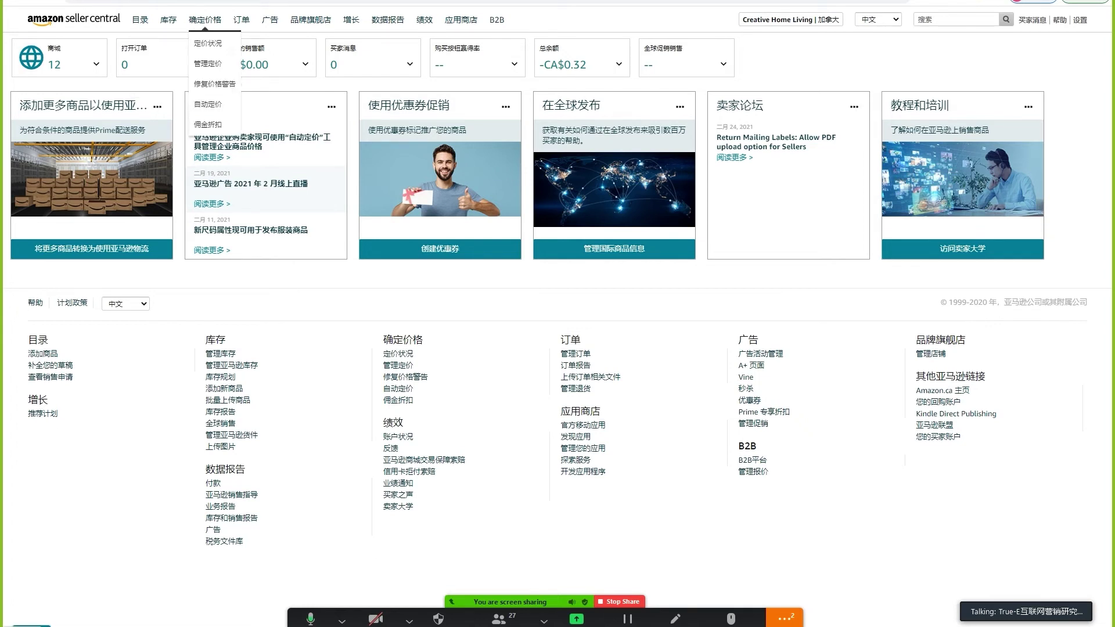
# Open the 优惠券 page under advertising, read its introduction and start creating the first coupon.
pyautogui.moveTo(270, 19)
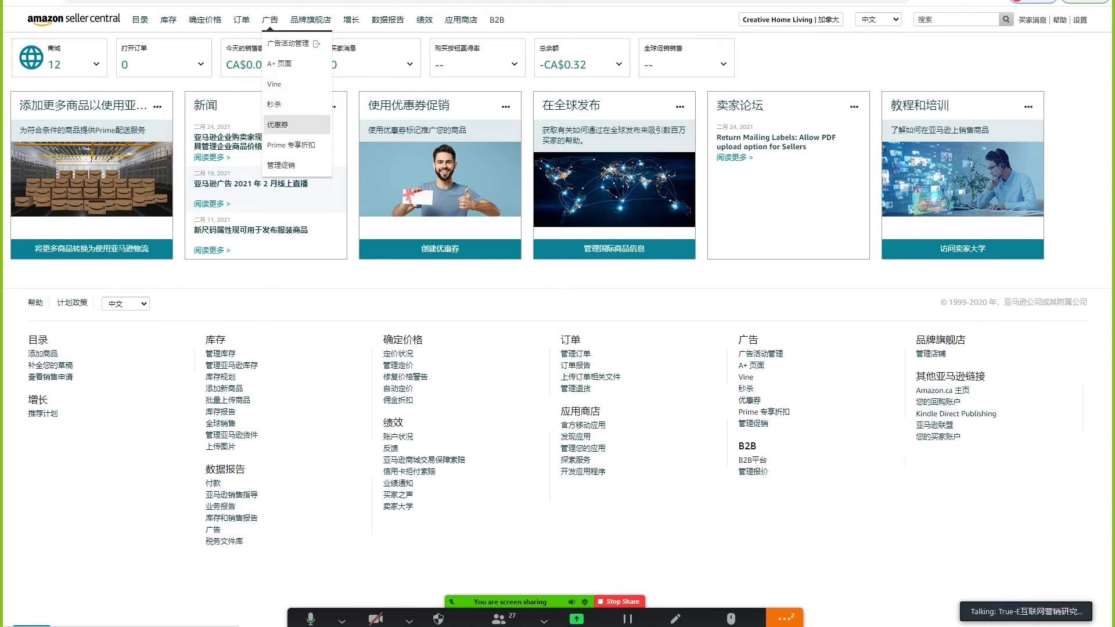
pyautogui.click(277, 125)
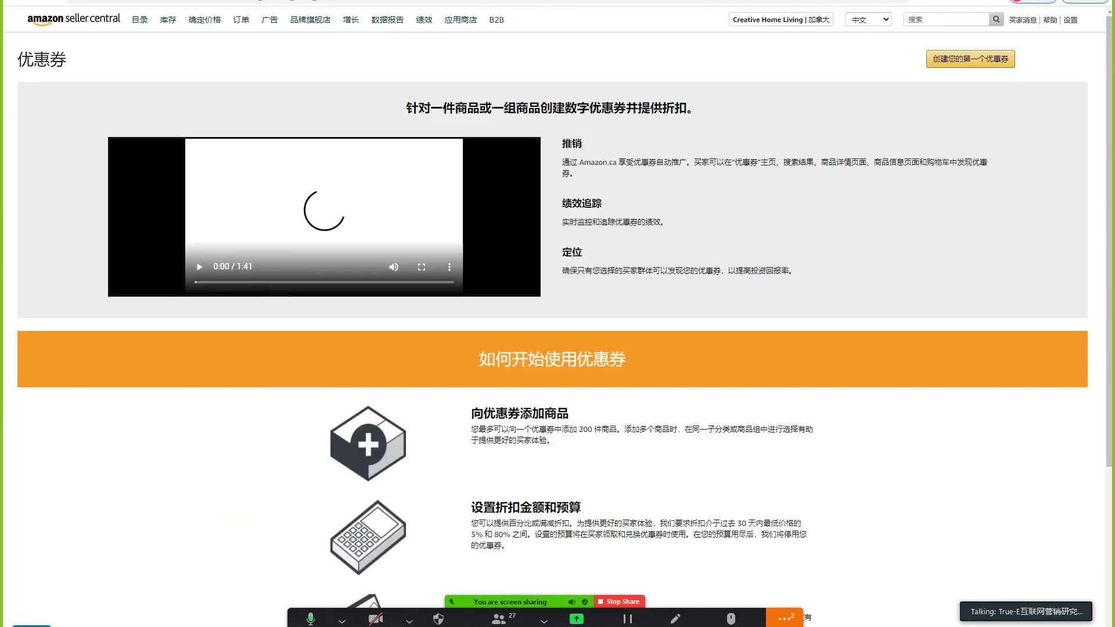
pyautogui.scroll(-4, 553, 335)
pyautogui.scroll(4, 553, 336)
pyautogui.click(970, 59)
pyautogui.click(971, 59)
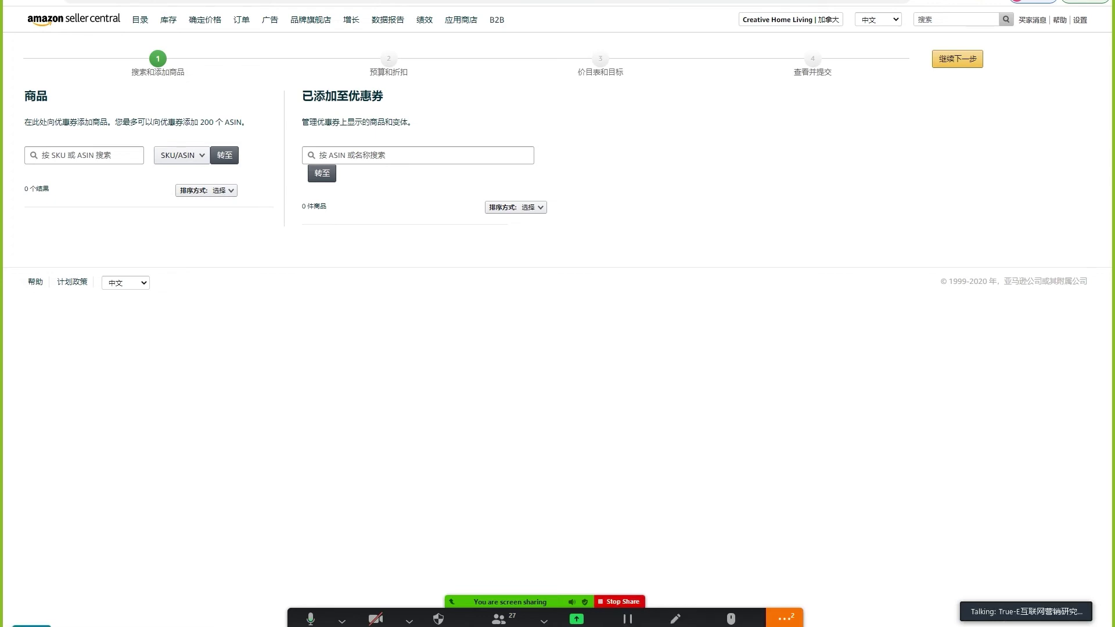
# Open the inventory list in another tab, expand the RP-9A16-LPXM variations and copy the ASIN of SKU C20012-L.
pyautogui.click(620, 602)
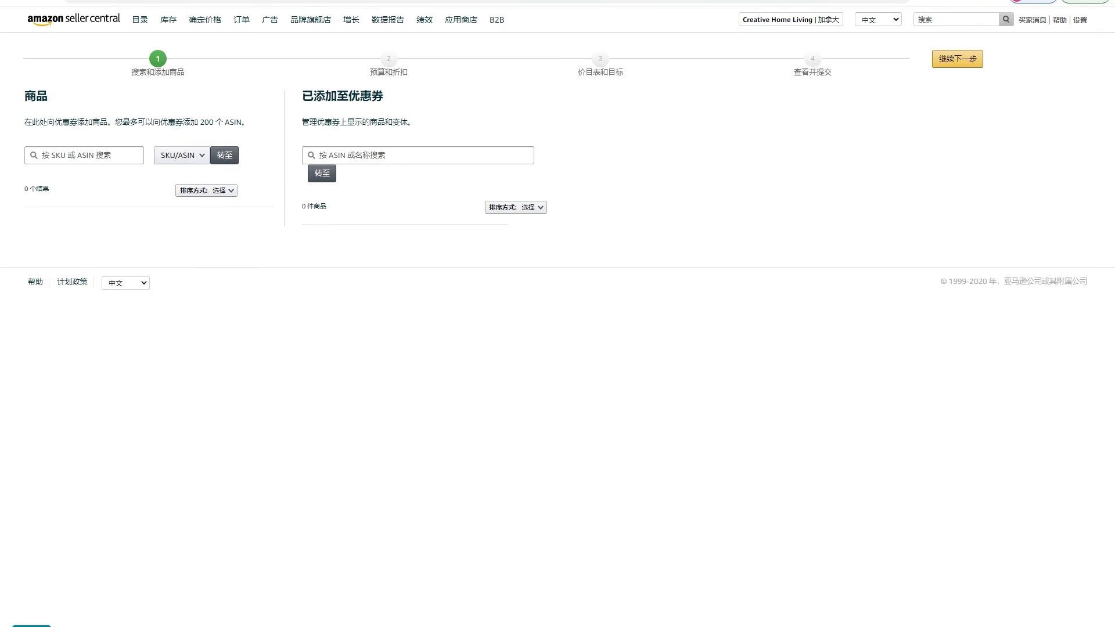
pyautogui.moveTo(168, 20)
pyautogui.rightClick(175, 42)
pyautogui.click(203, 51)
pyautogui.hotkey('ctrl', 'Tab')
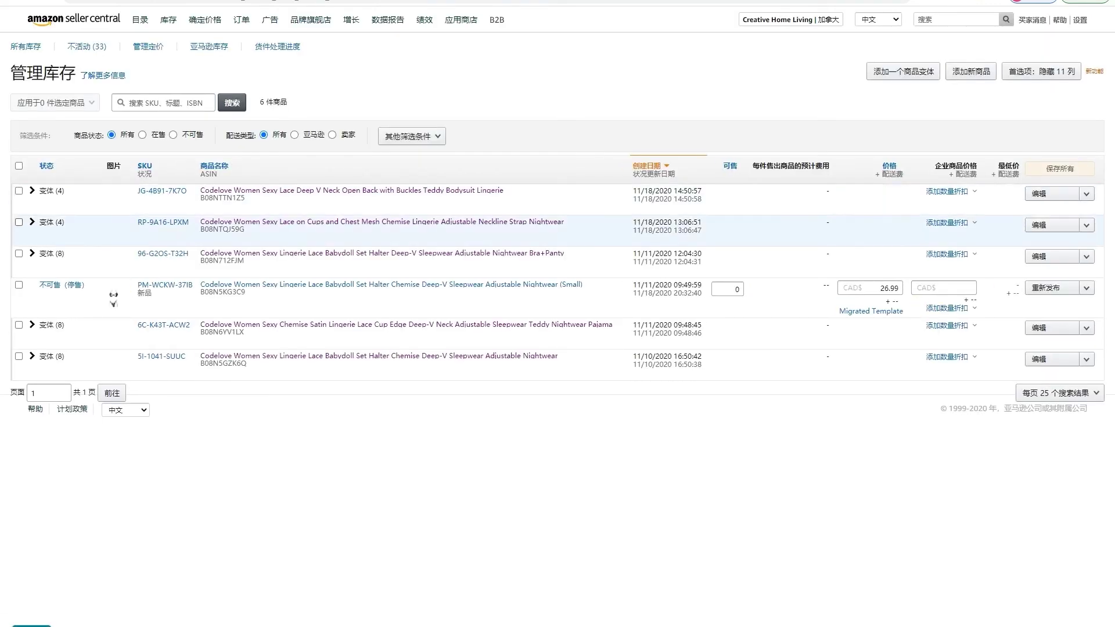
pyautogui.click(33, 222)
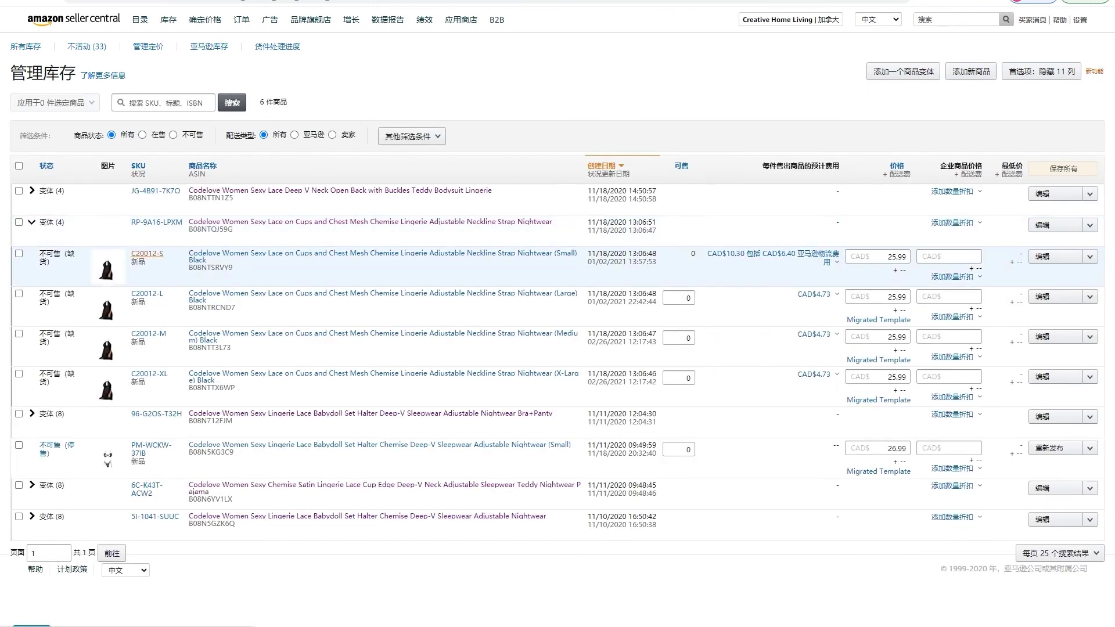
pyautogui.doubleClick(211, 268)
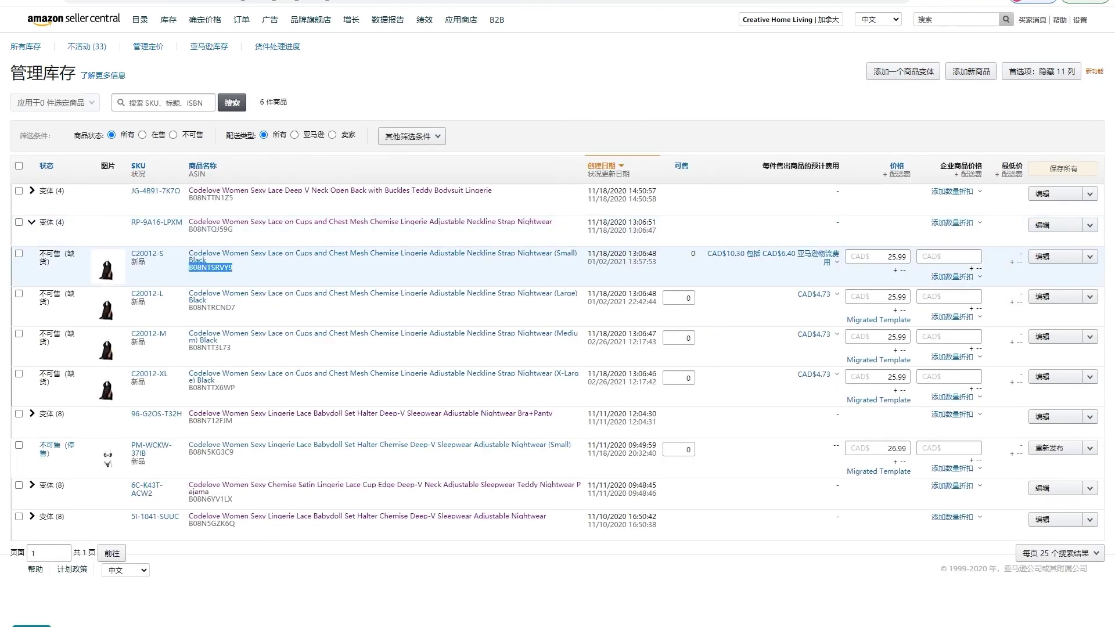
pyautogui.click(212, 269)
pyautogui.doubleClick(212, 308)
pyautogui.hotkey('ctrl', 'c')
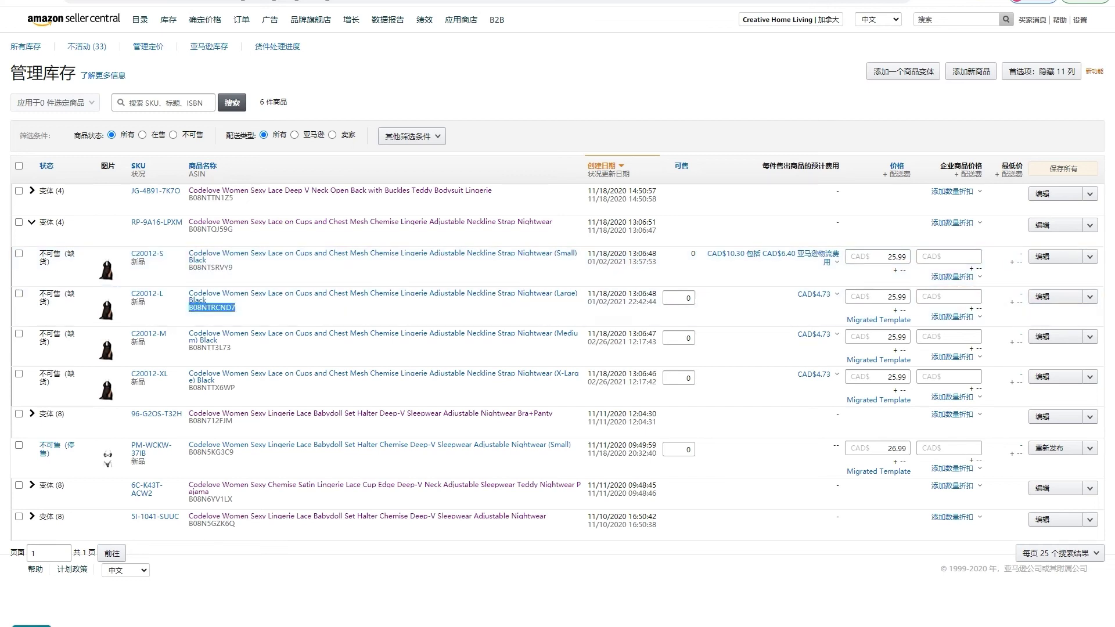
# Search for ASIN B08NTRCND7 in the coupon setup, add the product to the coupon and continue to 预算和折扣.
pyautogui.click(801, 0)
pyautogui.click(85, 156)
pyautogui.hotkey('ctrl', 'v')
pyautogui.press('Tab')
pyautogui.press('Tab')
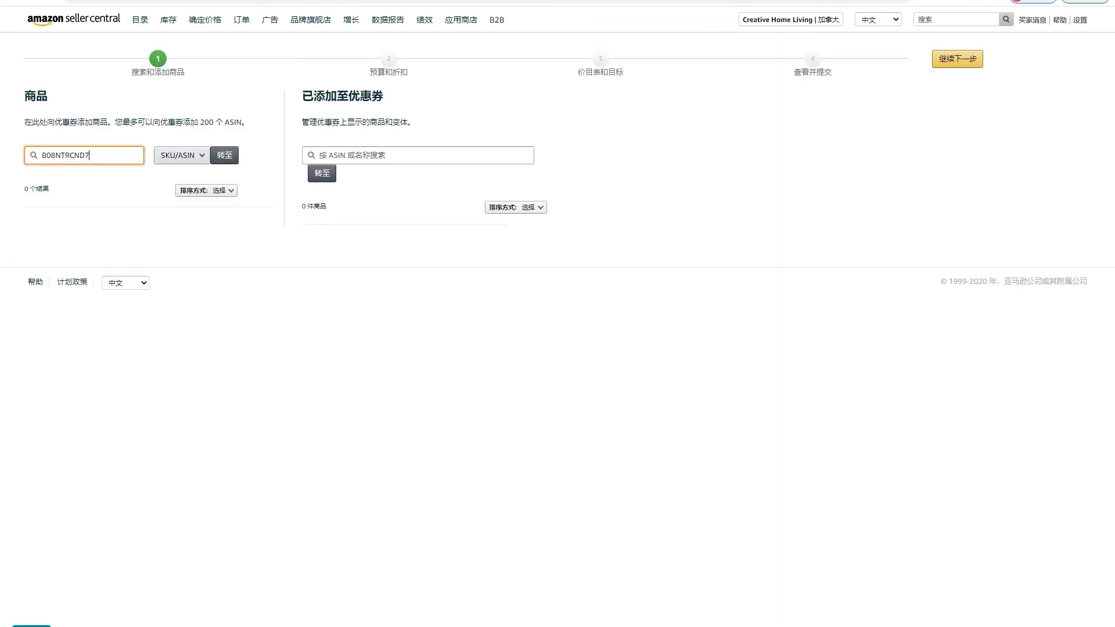
pyautogui.press('Return')
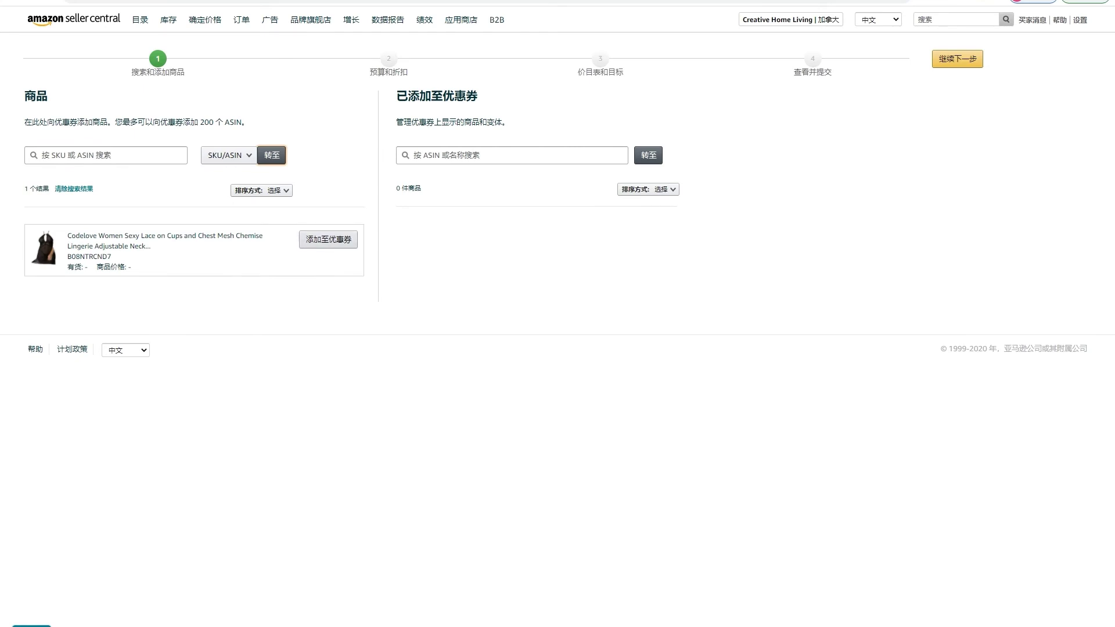
pyautogui.click(329, 240)
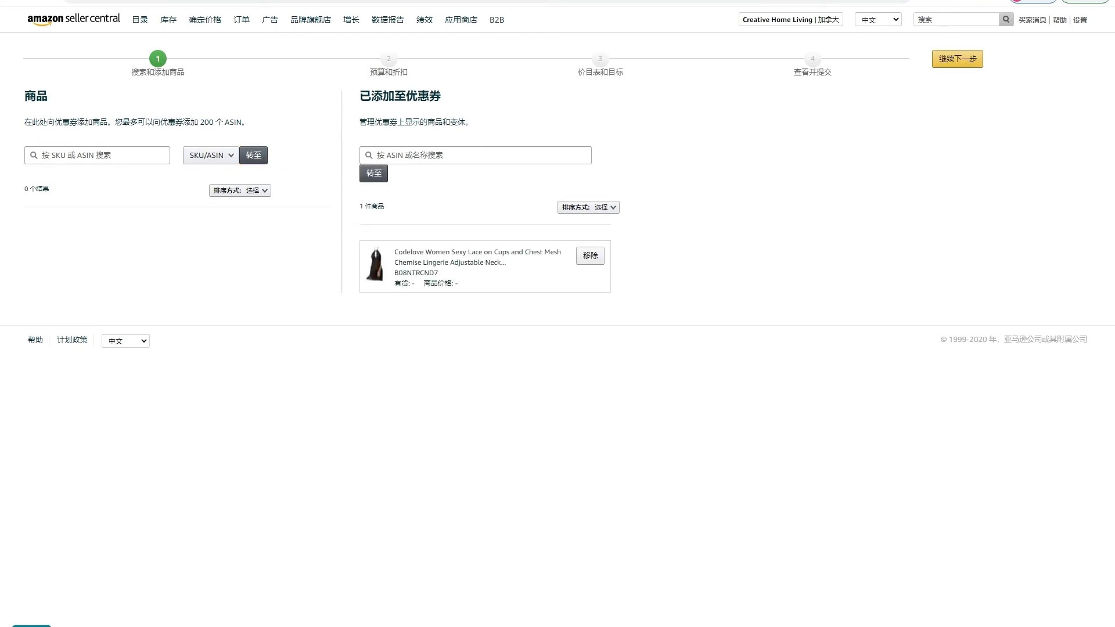
pyautogui.press('Return')
pyautogui.hotkey('ctrl', 'Tab')
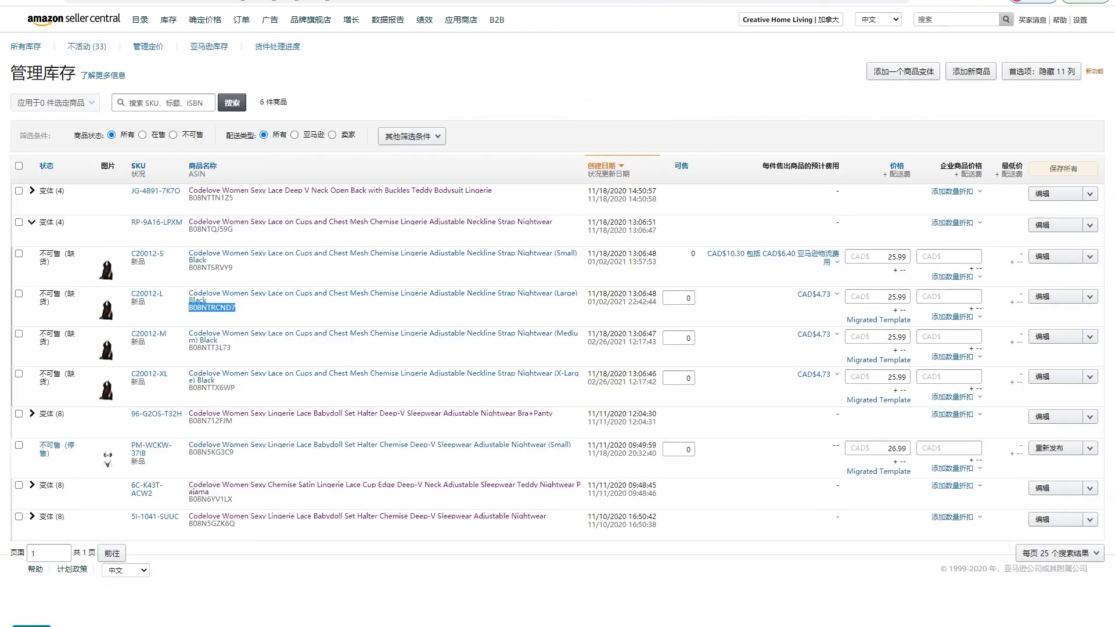
pyautogui.hotkey('ctrl', 'shift', 'Tab')
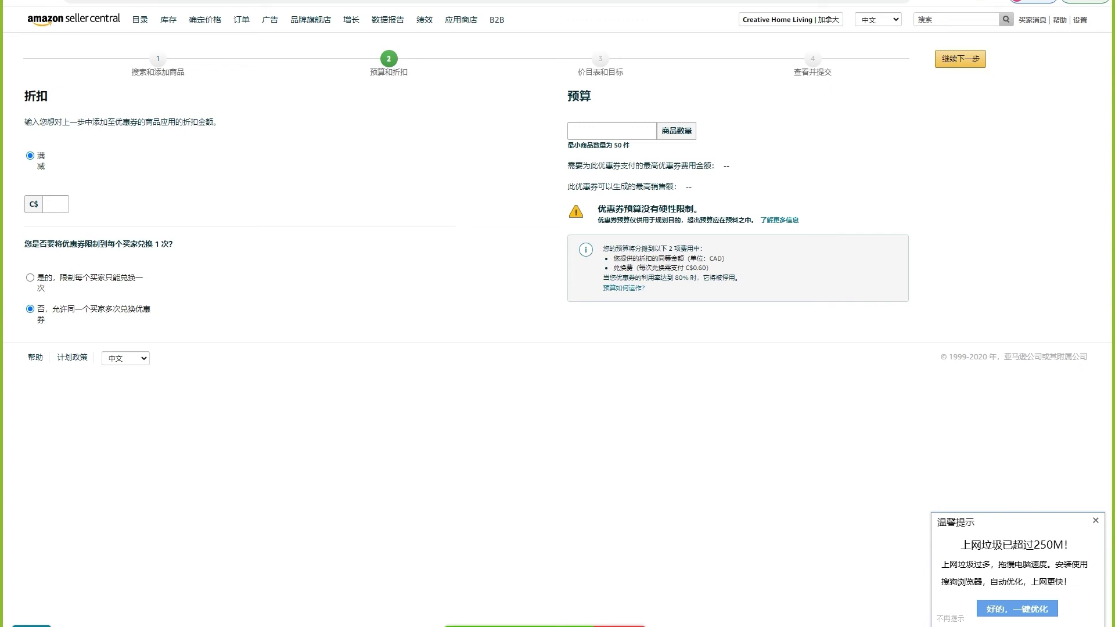
# Set the coupon discount to C$5 and limit redemption to once per buyer.
pyautogui.click(56, 204)
pyautogui.write('5')
pyautogui.moveTo(24, 244); pyautogui.dragTo(175, 245)
pyautogui.click(180, 245)
pyautogui.click(1096, 521)
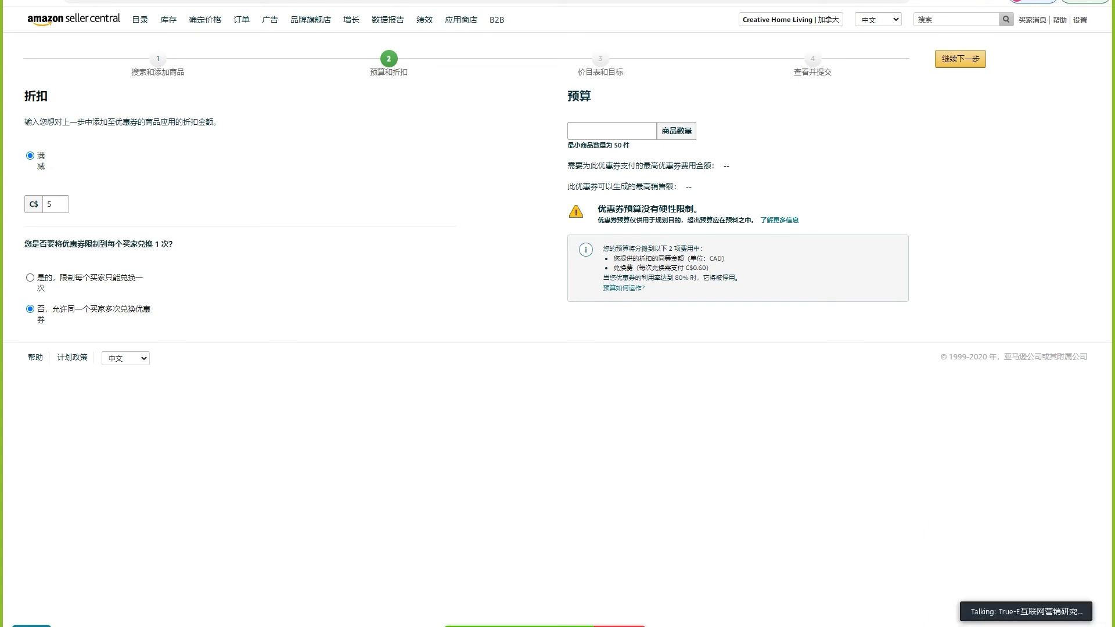
pyautogui.click(30, 278)
# Set the coupon's budget quantity to 50 items.
pyautogui.click(572, 130)
pyautogui.write('0')
pyautogui.click(586, 131)
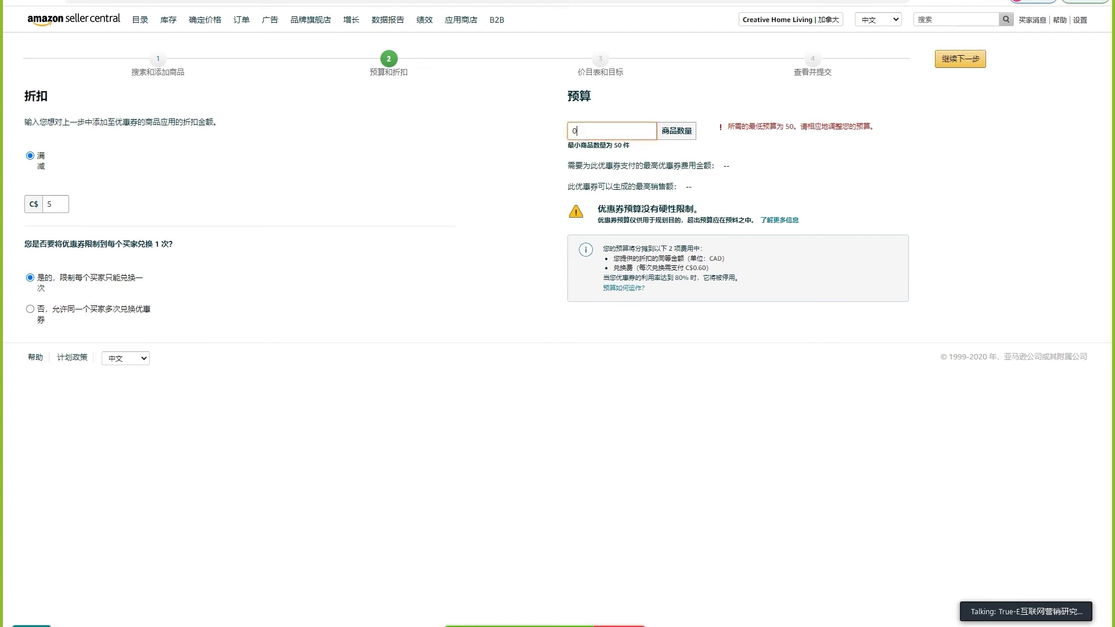
pyautogui.hotkey('ctrl', 'a')
pyautogui.write('50')
pyautogui.press('Tab')
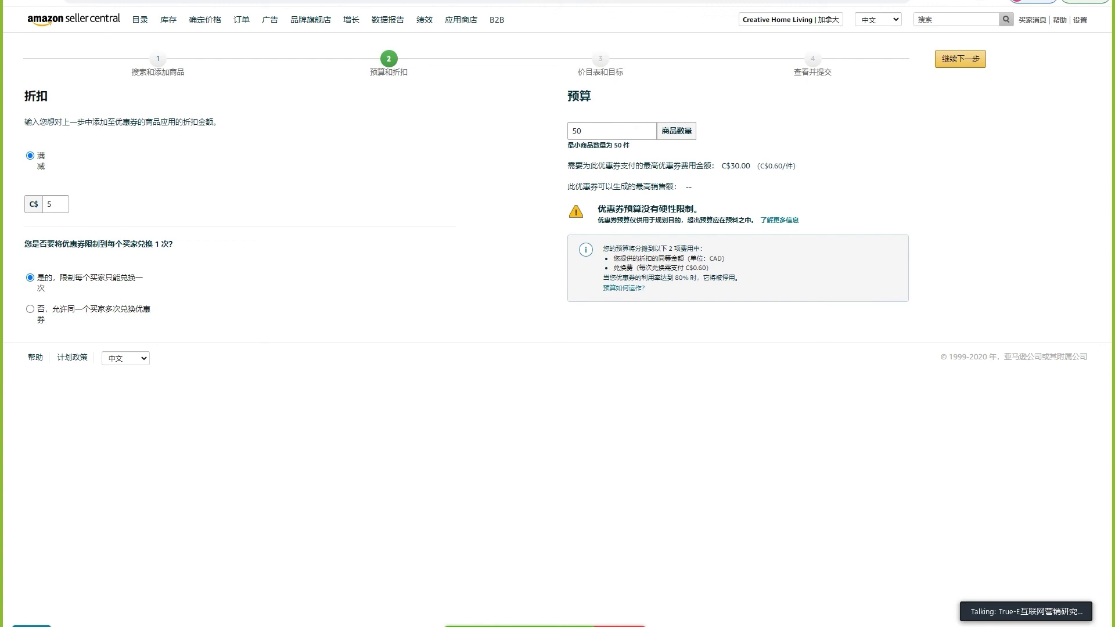
# Set the coupon's budget quantity to 63 items and continue to 价目表和目标.
pyautogui.click(593, 131)
pyautogui.hotkey('ctrl', 'a')
pyautogui.click(772, 131)
pyautogui.click(612, 131)
pyautogui.hotkey('ctrl', 'a')
pyautogui.write('63')
pyautogui.press('Tab')
pyautogui.click(960, 58)
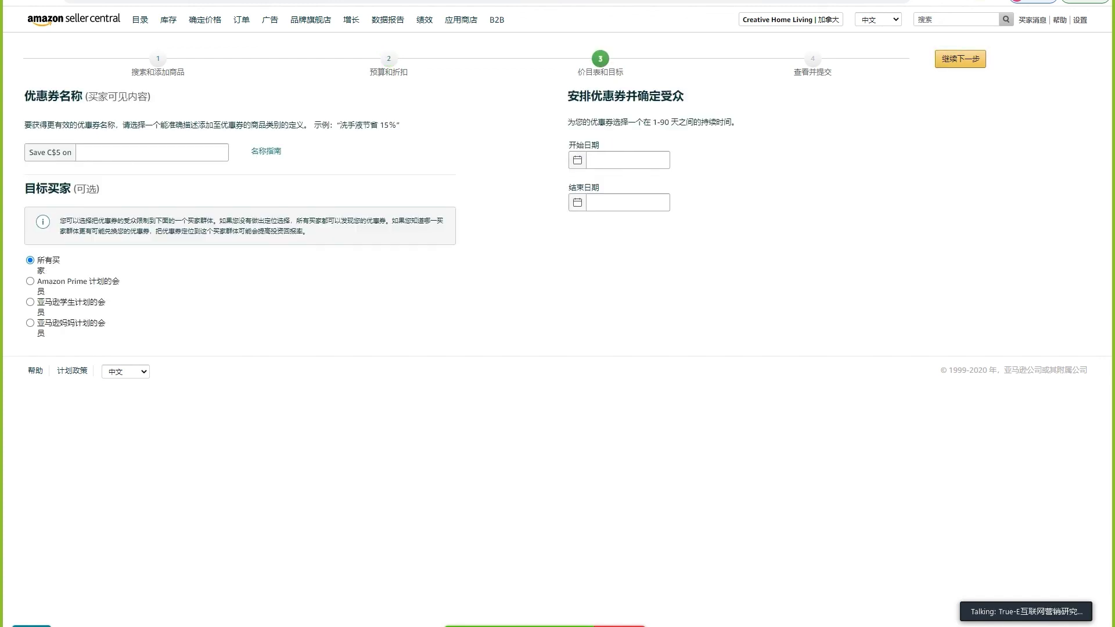
# Name the coupon "Dog Bed", look through the target buyer groups and choose 所有买家.
pyautogui.click(152, 152)
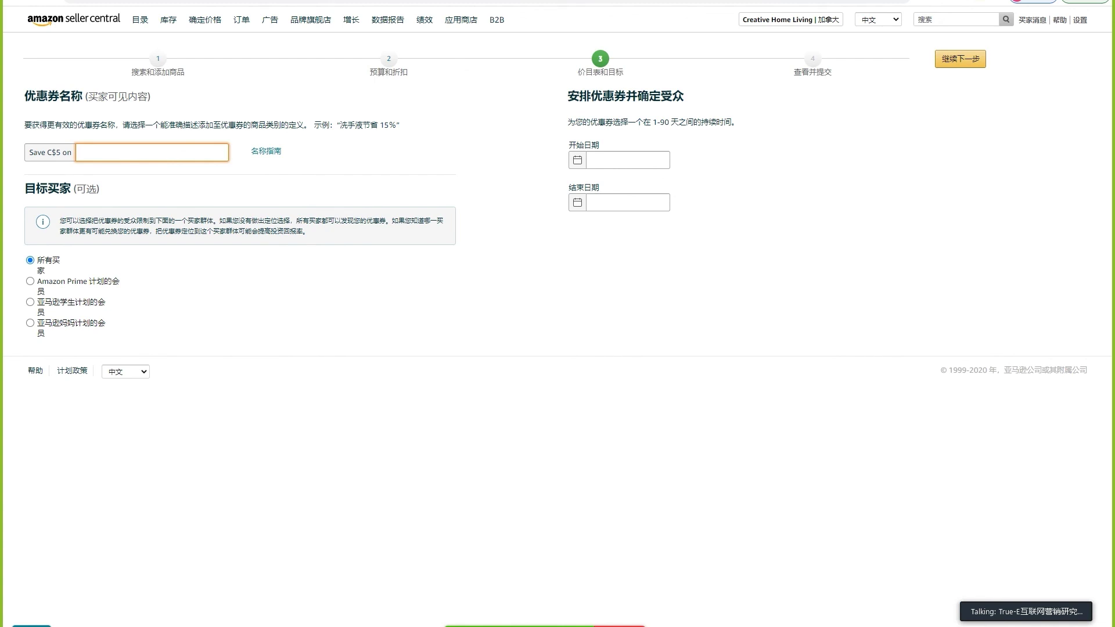
pyautogui.write('Dog Bed')
pyautogui.click(31, 281)
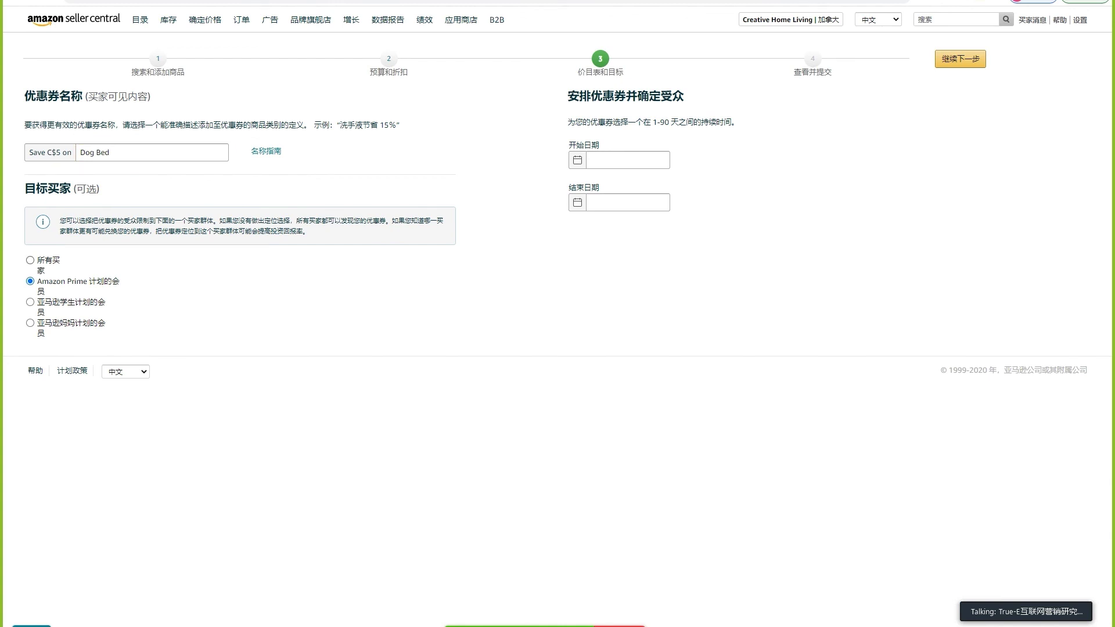
pyautogui.click(30, 261)
pyautogui.click(30, 281)
pyautogui.click(30, 303)
pyautogui.click(30, 261)
# Set the coupon's start date to 03/02/2021 and end date to 03/09/2021, and continue to 查看并提交.
pyautogui.click(628, 161)
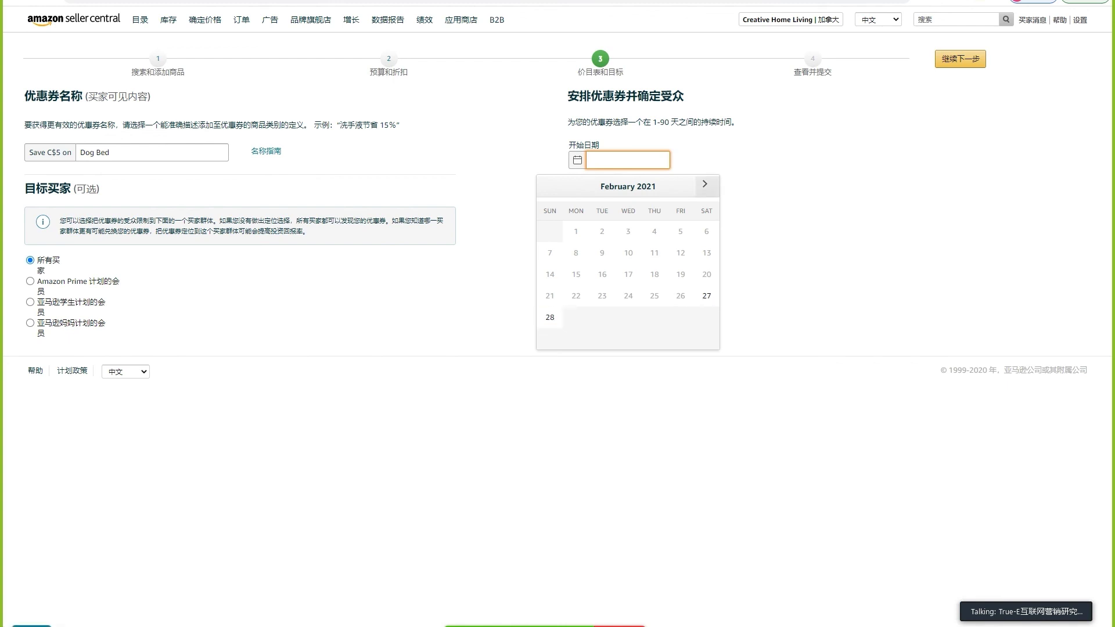
pyautogui.click(705, 184)
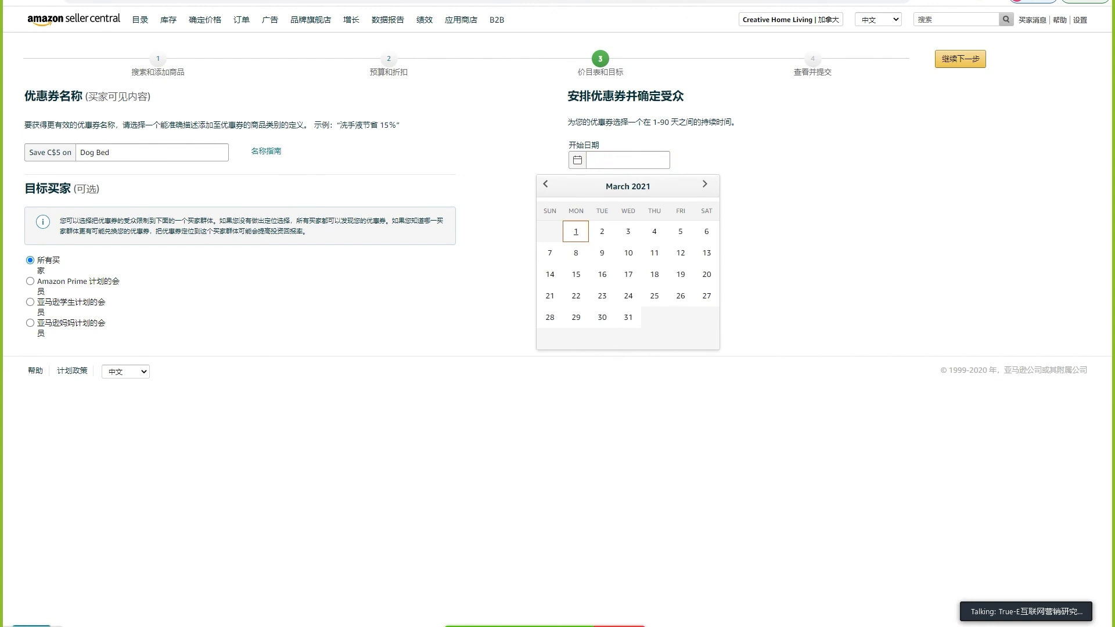
pyautogui.click(602, 231)
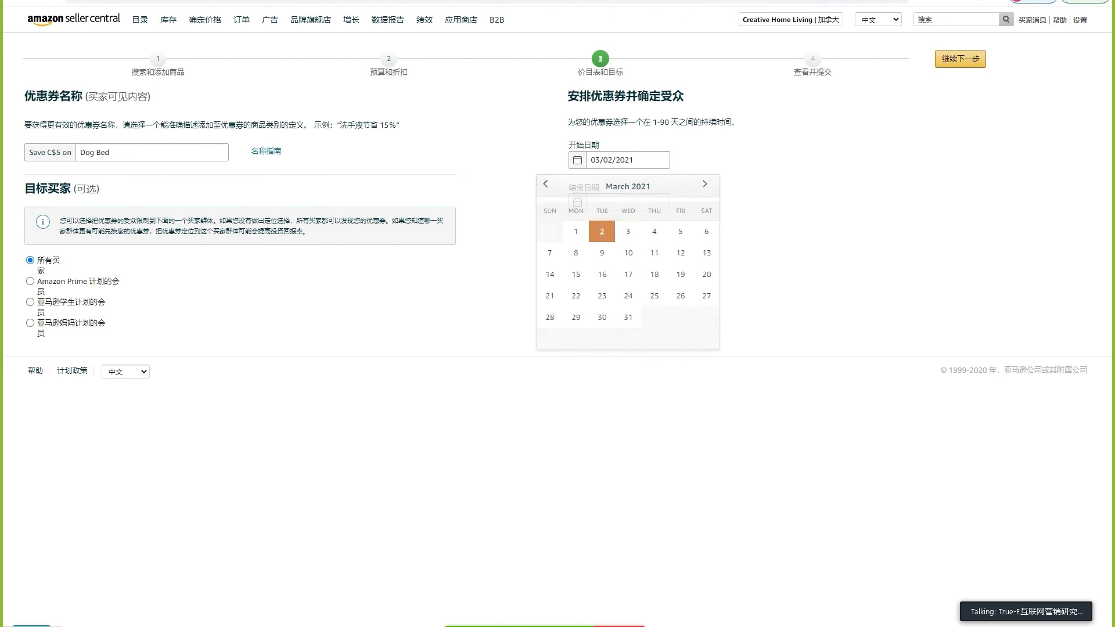
pyautogui.click(705, 226)
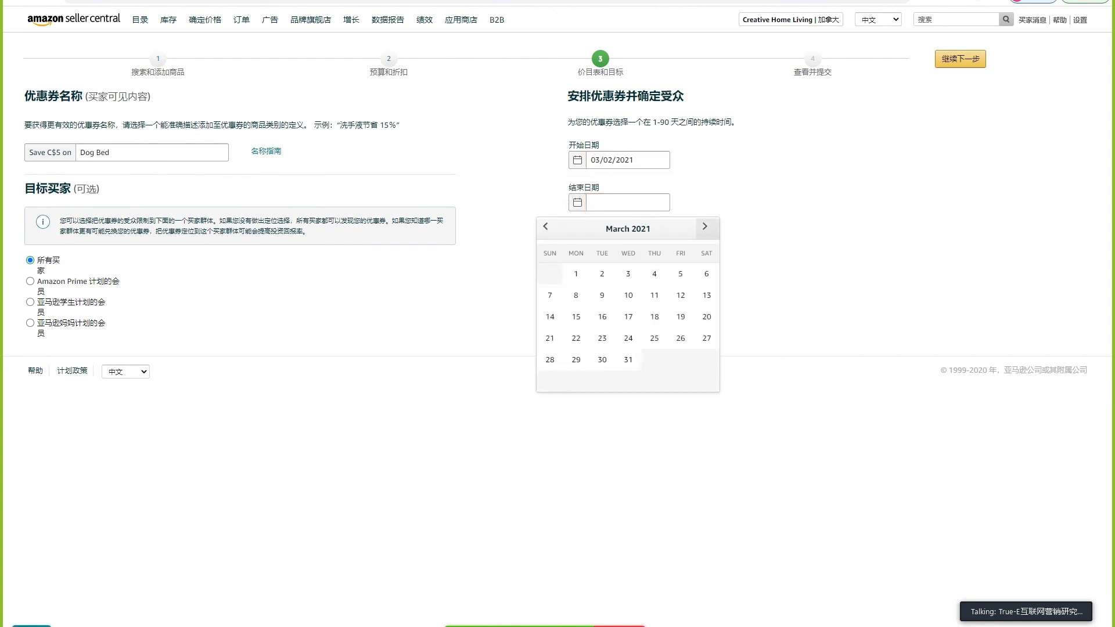
pyautogui.click(602, 295)
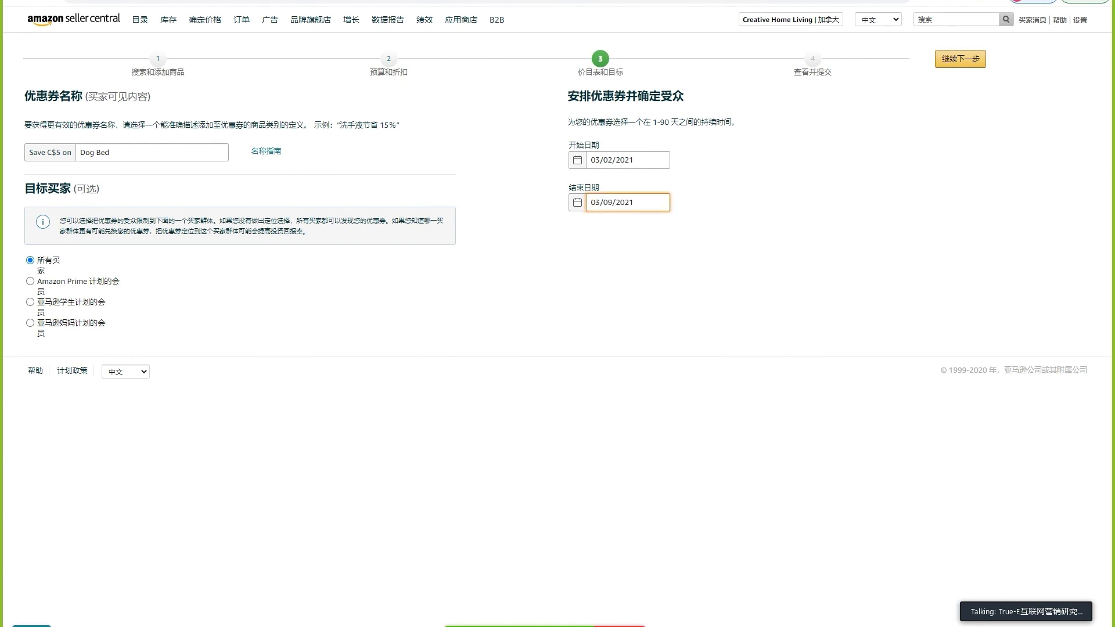
pyautogui.click(152, 153)
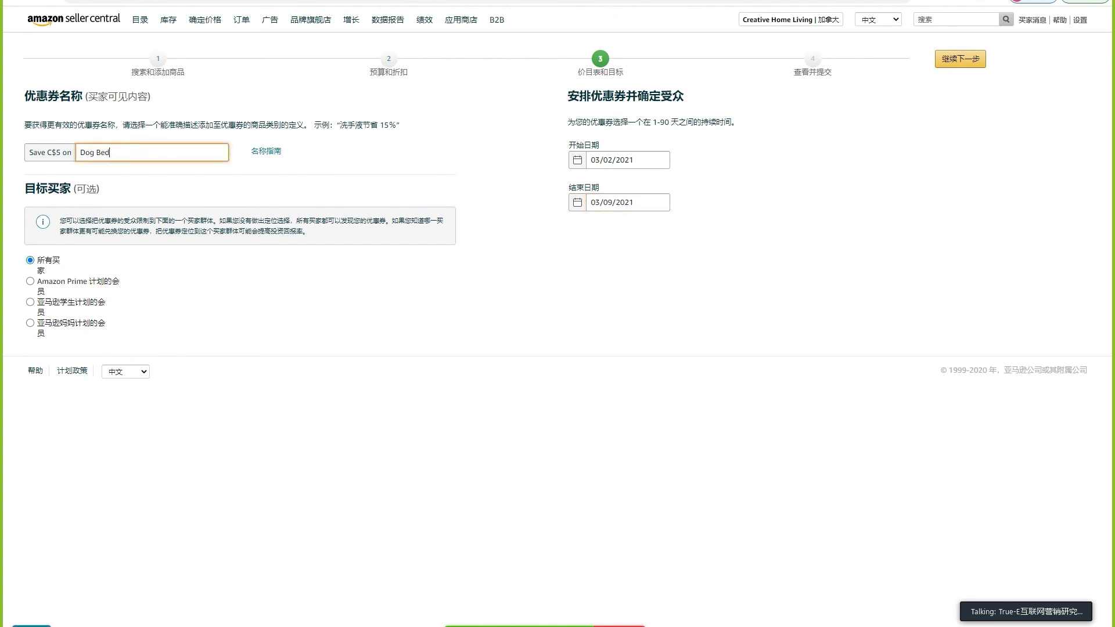
pyautogui.click(960, 59)
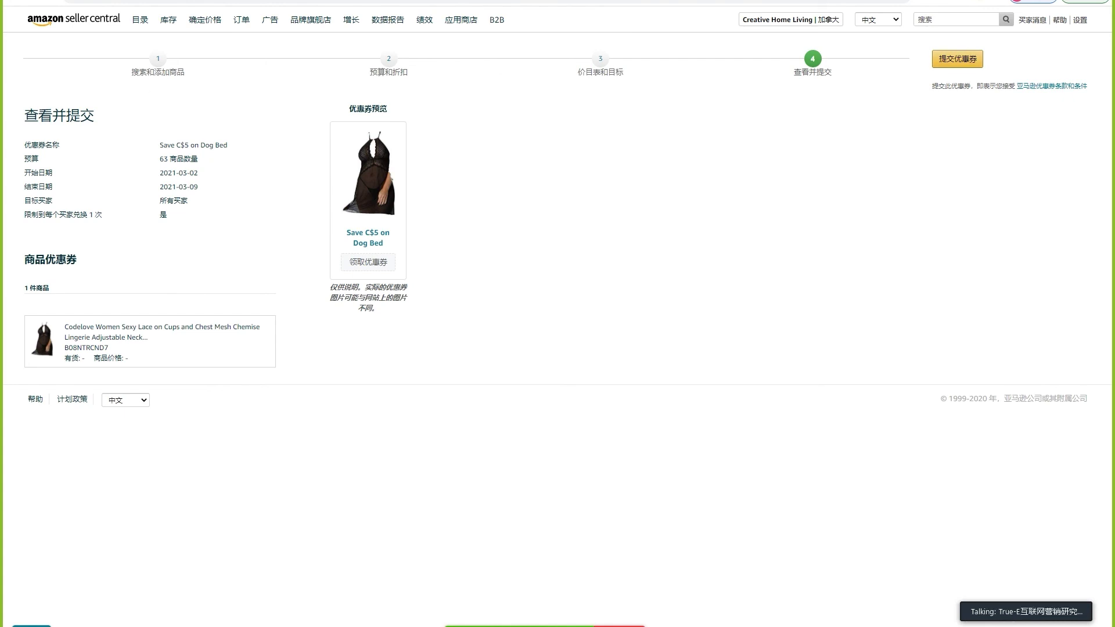
# Switch to the open Amazon.ca storefront page showing Amazon Warehouse deals.
pyautogui.hotkey('ctrl', 'Tab')
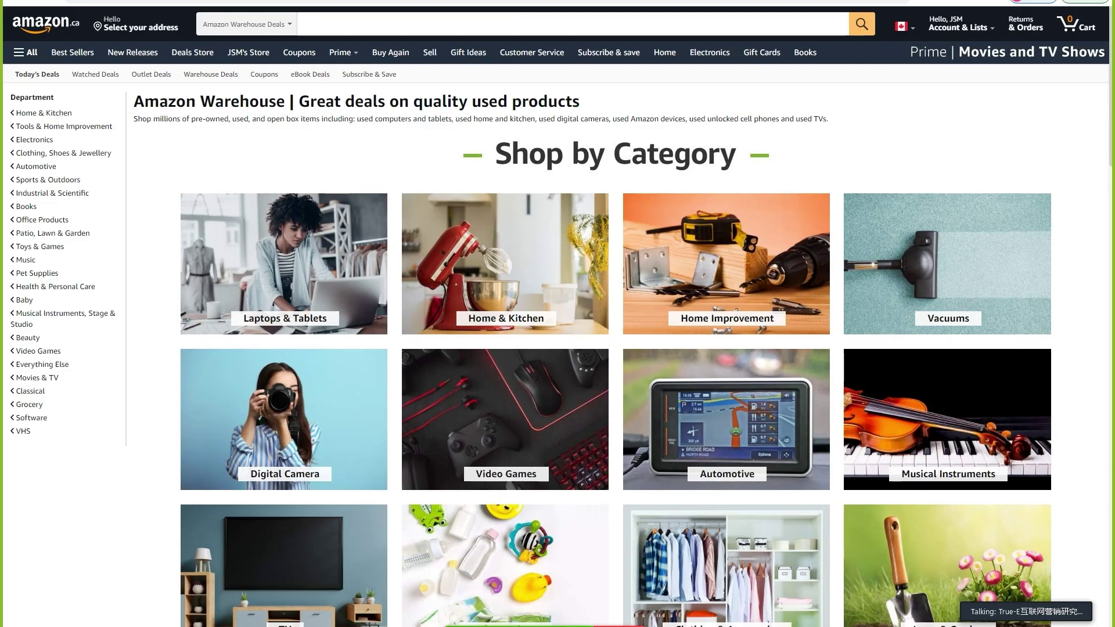